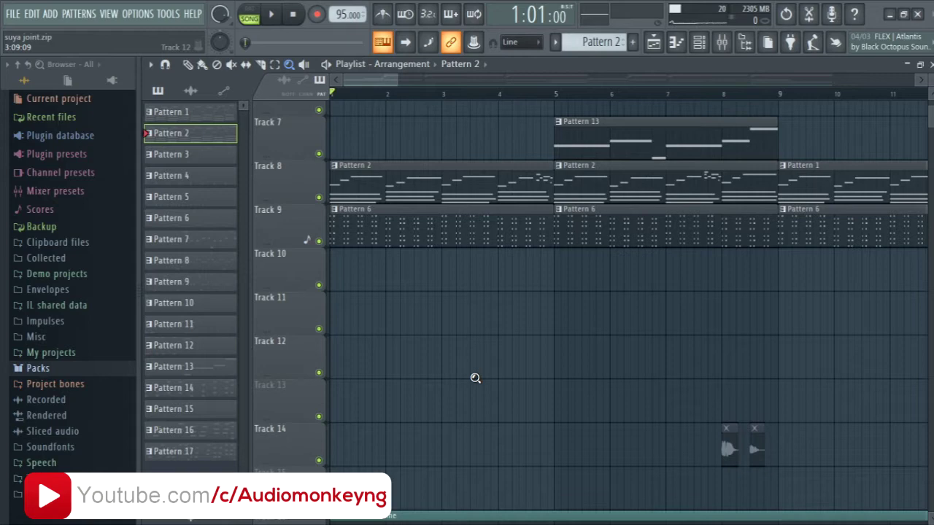
Step: Show the full arrangement in the playlist and play the song from the beginning
right_click(475, 378)
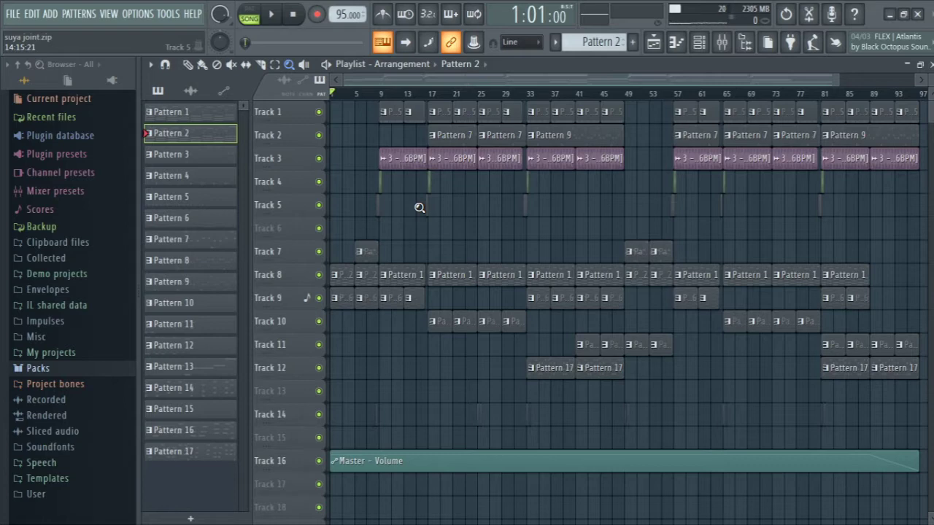
key(space)
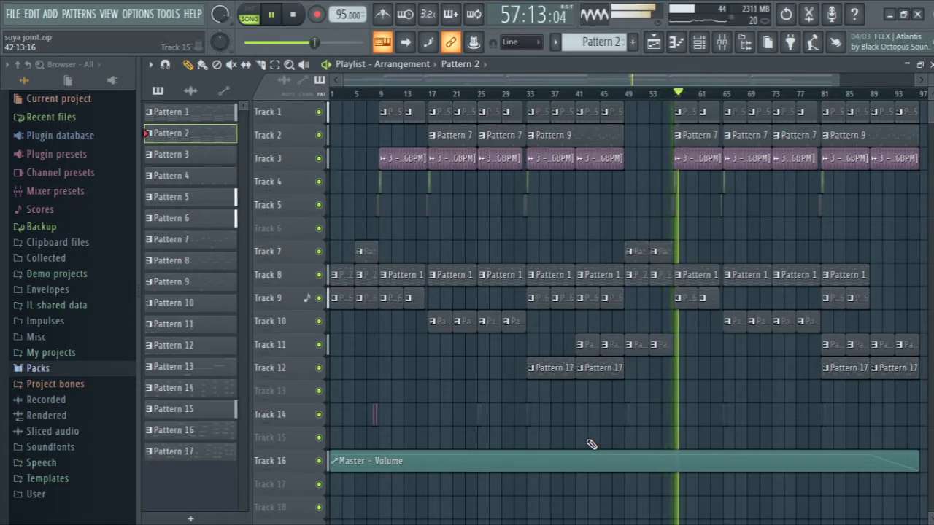
key(space)
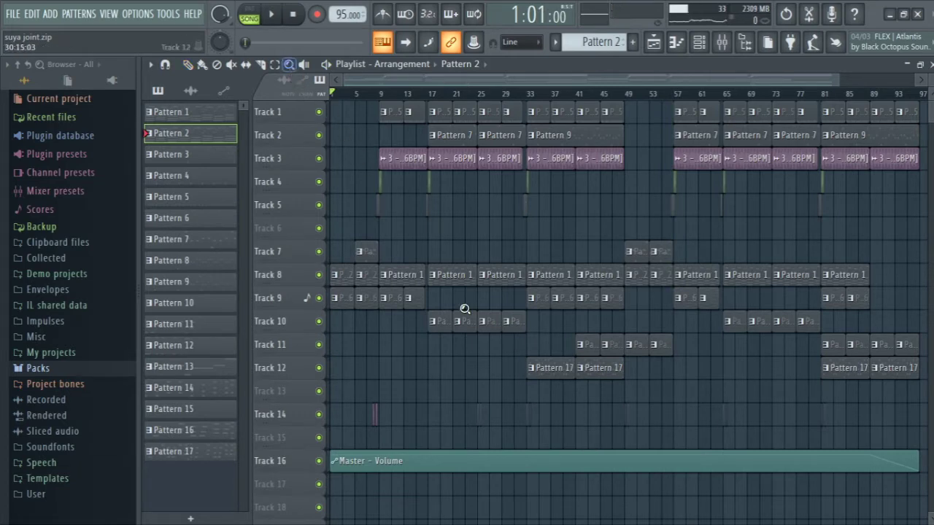
Step: Solo Track 3 with the Suya Joint loop and start song playback from bar 9
click(517, 373)
right_click(517, 373)
drag(542, 285, 330, 103)
drag(452, 126, 646, 329)
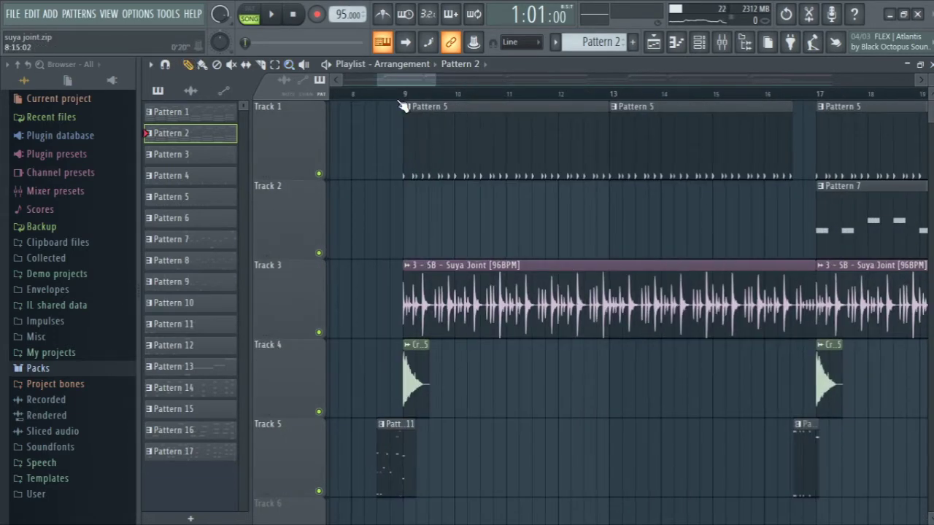
click(292, 67)
right_click(450, 221)
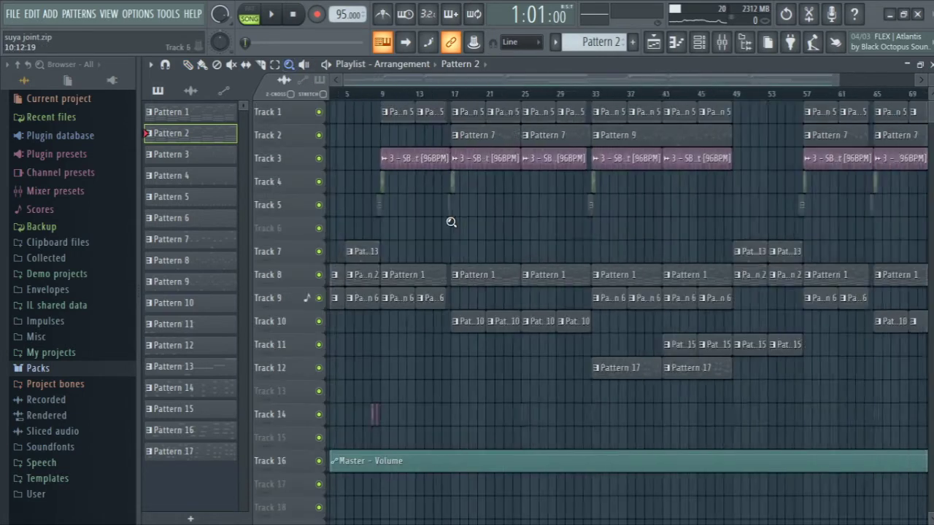
drag(382, 101, 615, 367)
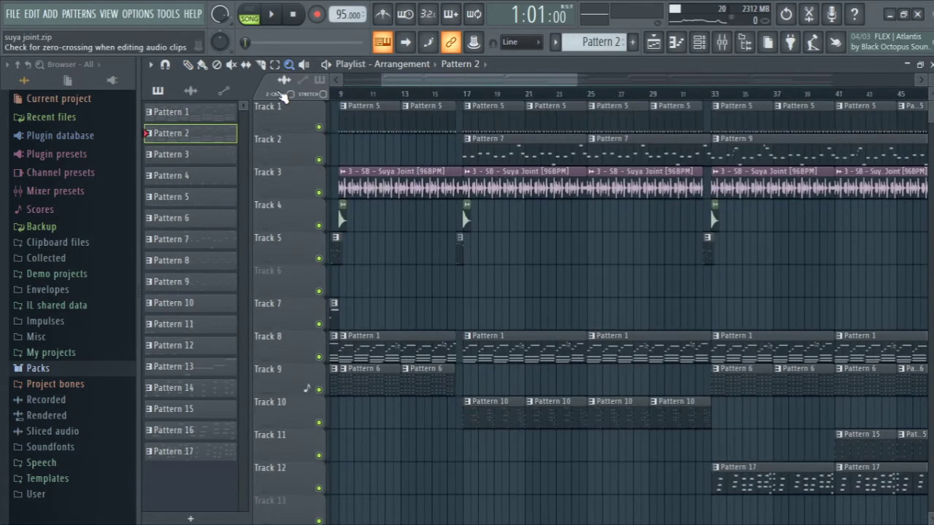
click(188, 65)
click(340, 94)
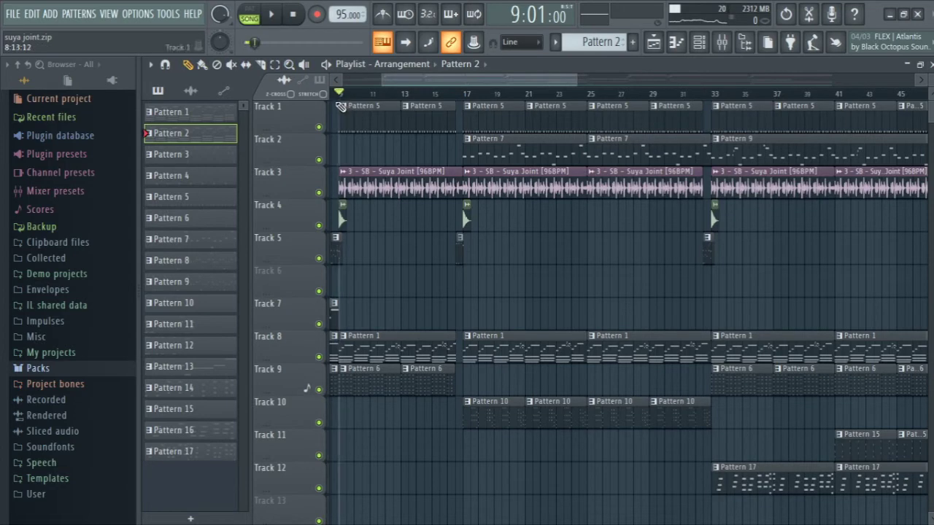
right_click(319, 193)
key(space)
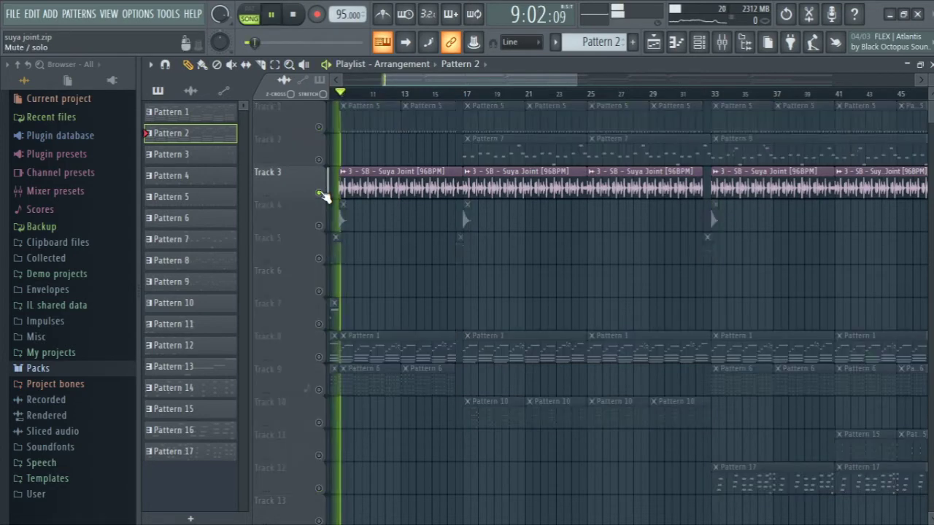
Step: Examine the Suya Joint audio clip's sample settings during playback, close them and stop the song
double_click(414, 188)
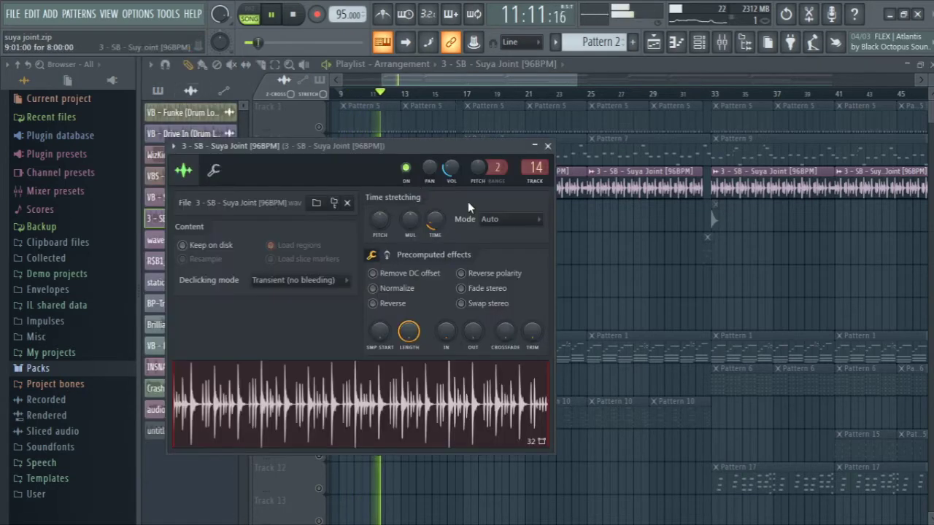
click(547, 146)
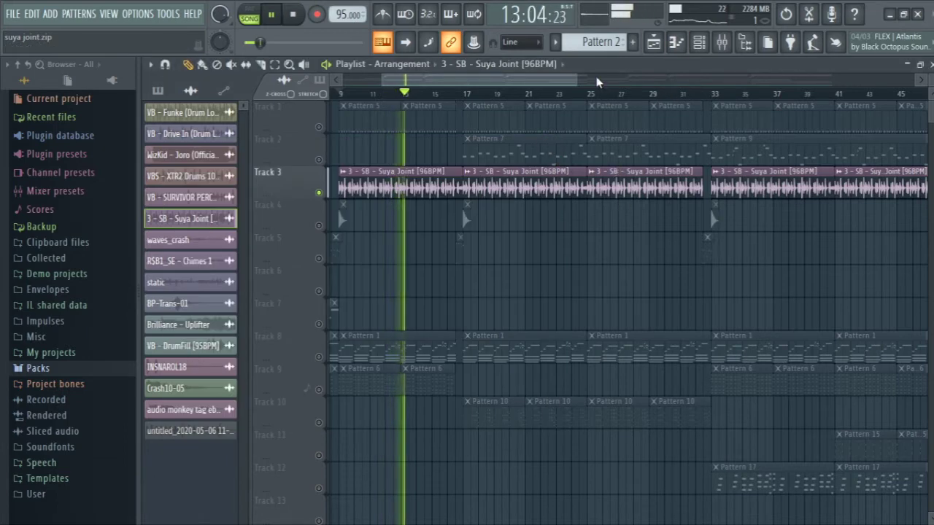
key(space)
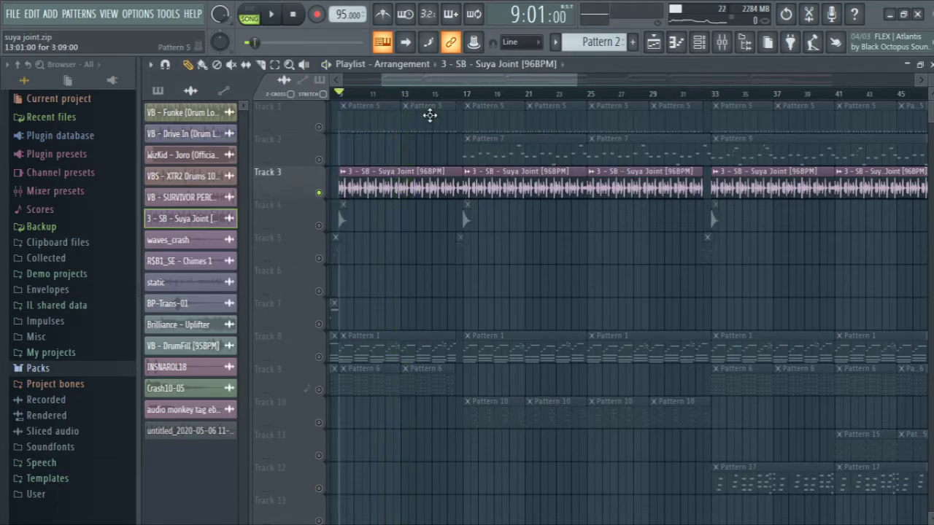
Step: Examine the Fruity parametric EQ 2 and Fruity soft clipper on the Suya Joint loop's mixer track, and return to the playlist
double_click(420, 186)
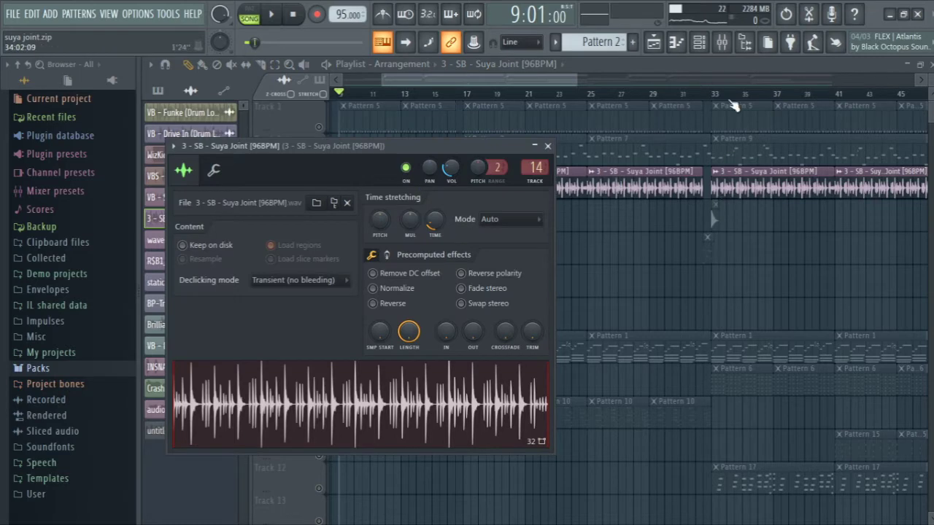
click(724, 48)
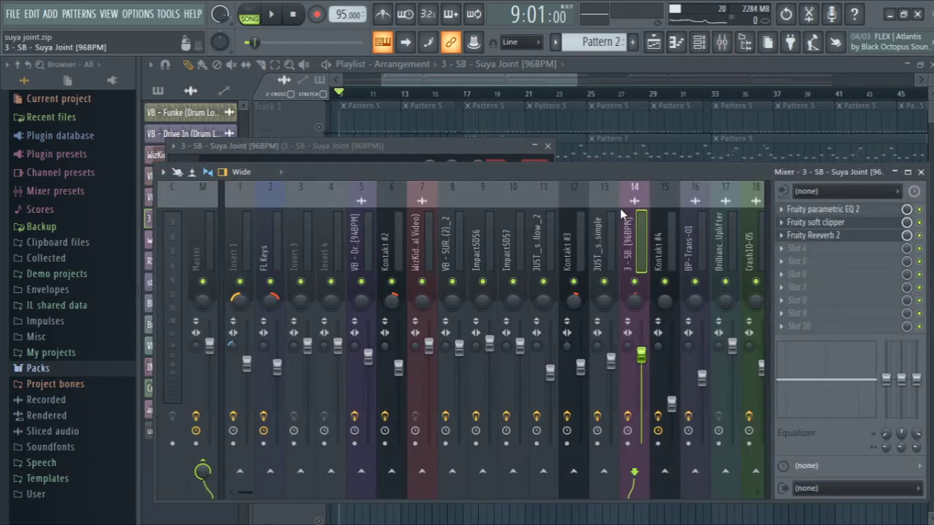
click(883, 212)
click(881, 212)
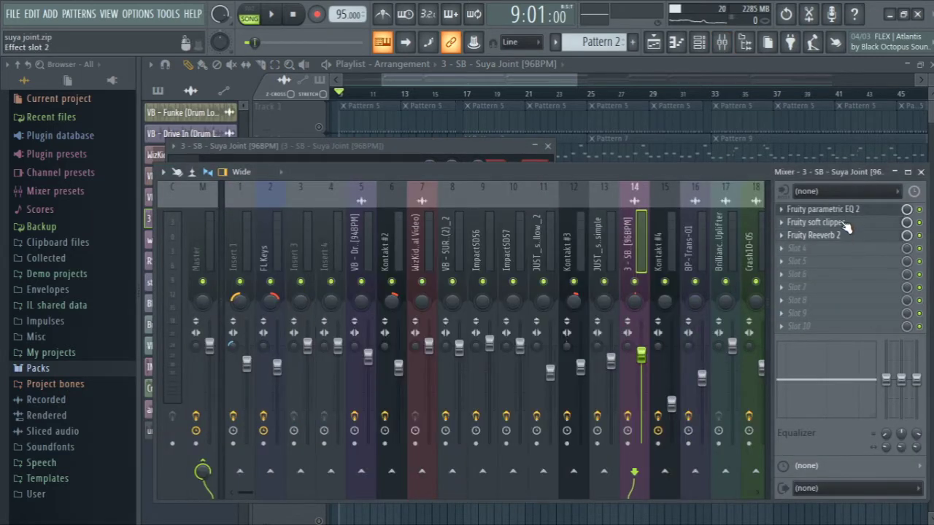
click(844, 224)
click(543, 77)
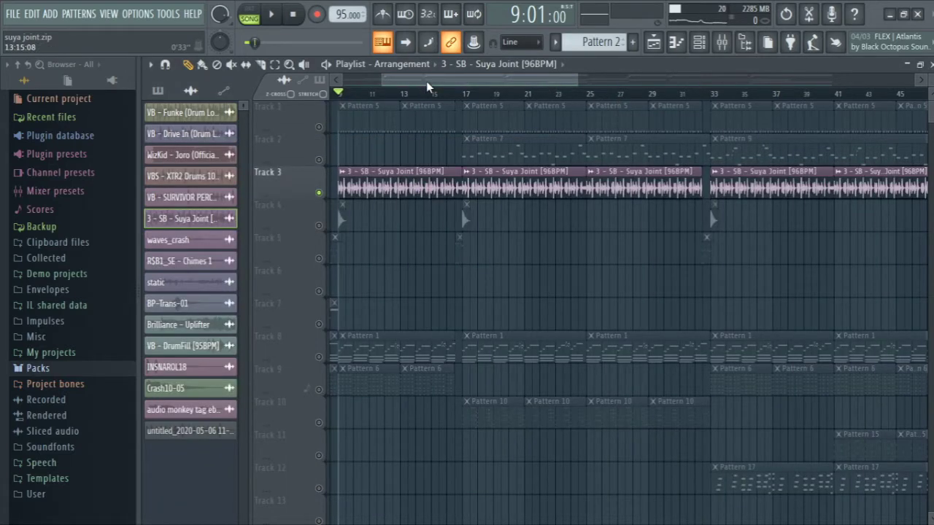
Step: Unmute Track 1 and play its Pattern 5 drums together with the Track 3 loop from bar 9
drag(426, 82, 419, 82)
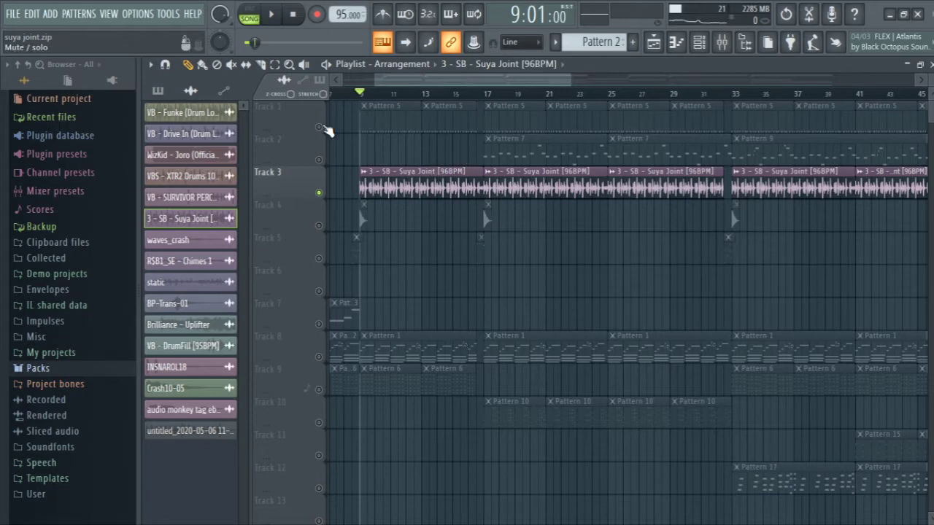
drag(456, 80, 447, 81)
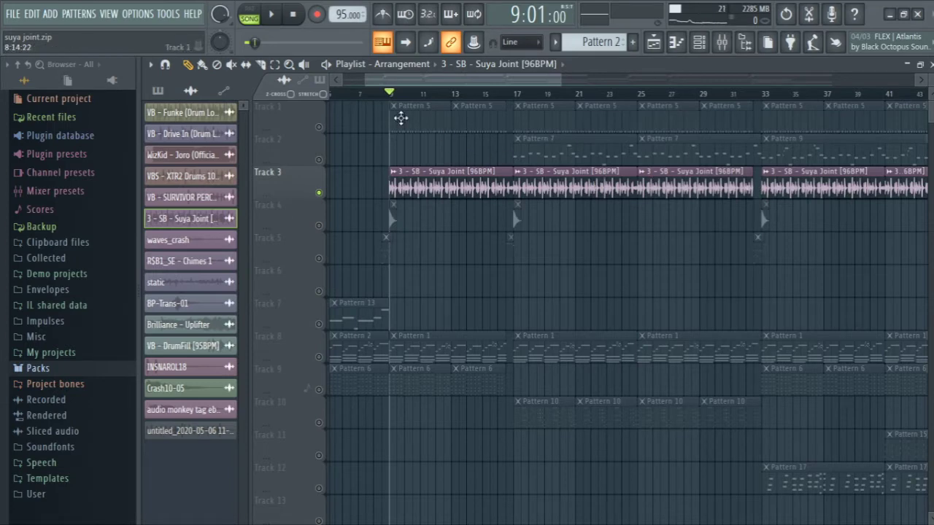
click(323, 123)
key(space)
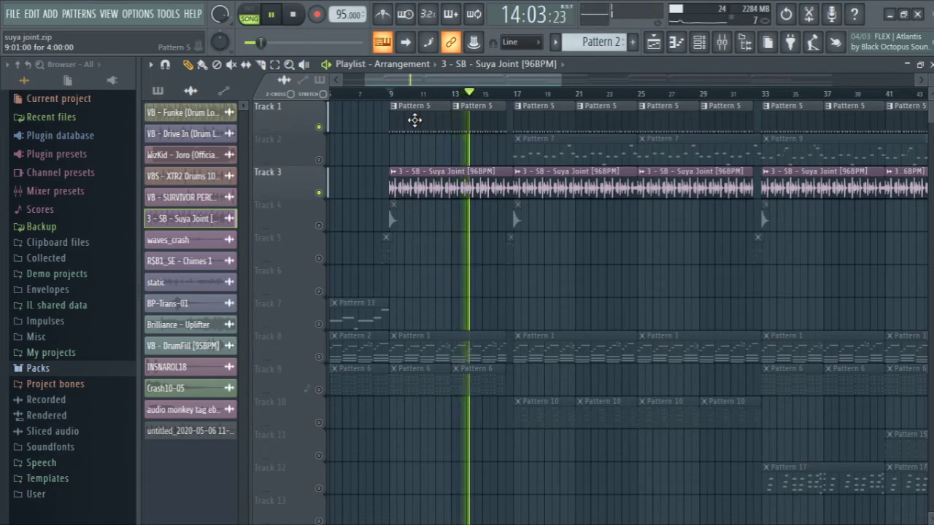
key(space)
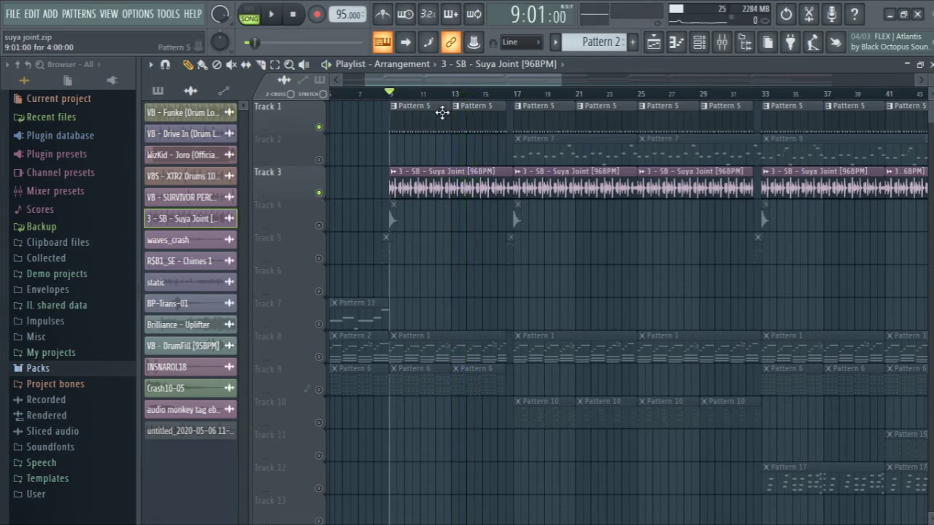
Step: Show Pattern 5's drum steps in the channel rack and play the pattern alone in pattern mode
double_click(425, 110)
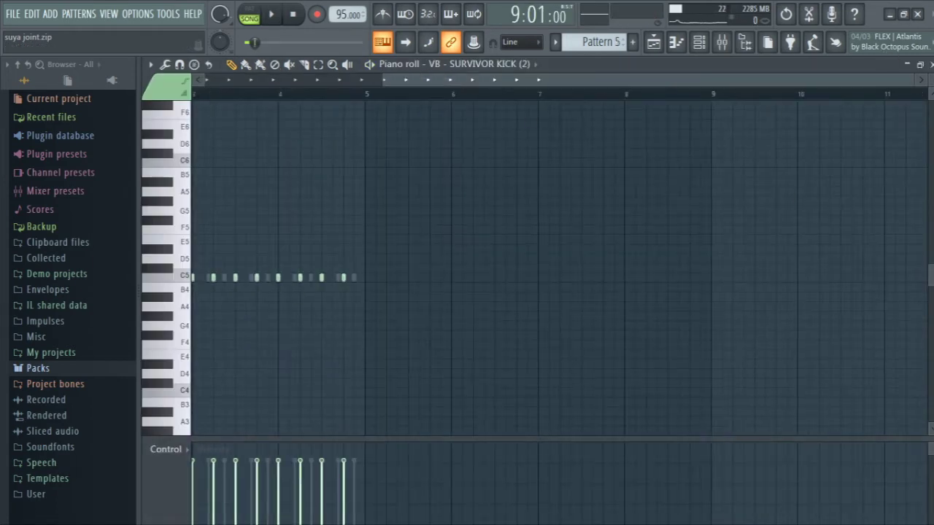
click(931, 65)
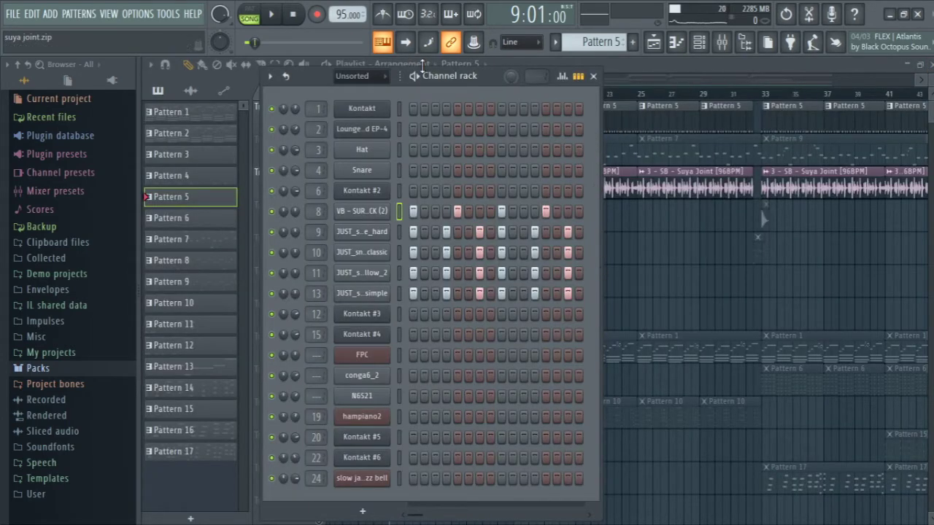
click(249, 13)
key(space)
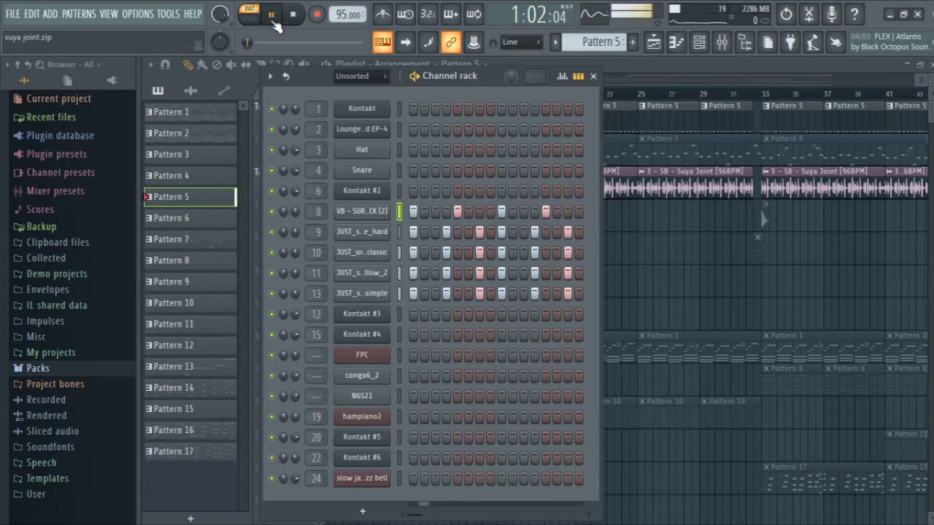
key(space)
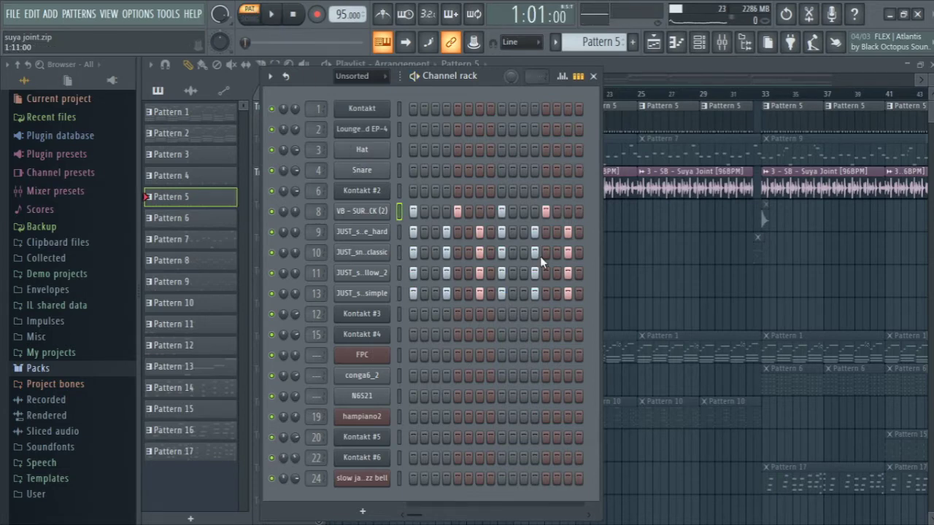
Step: Examine the sampler settings of the VB - SURVIVOR KICK (2) channel and close them
click(370, 212)
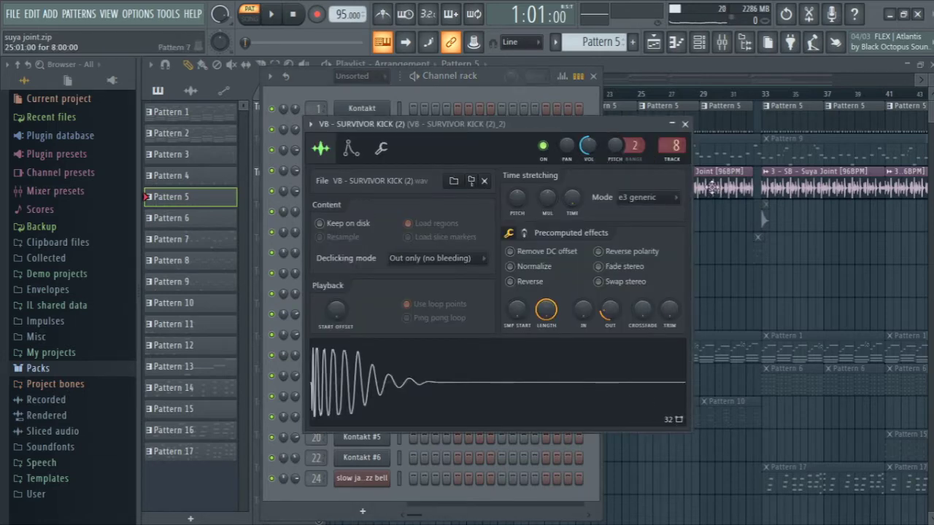
click(685, 124)
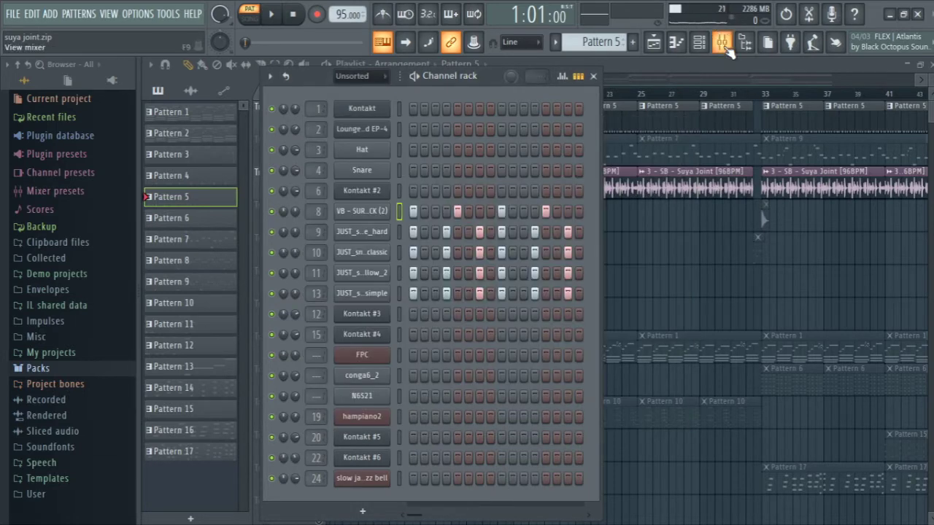
click(367, 218)
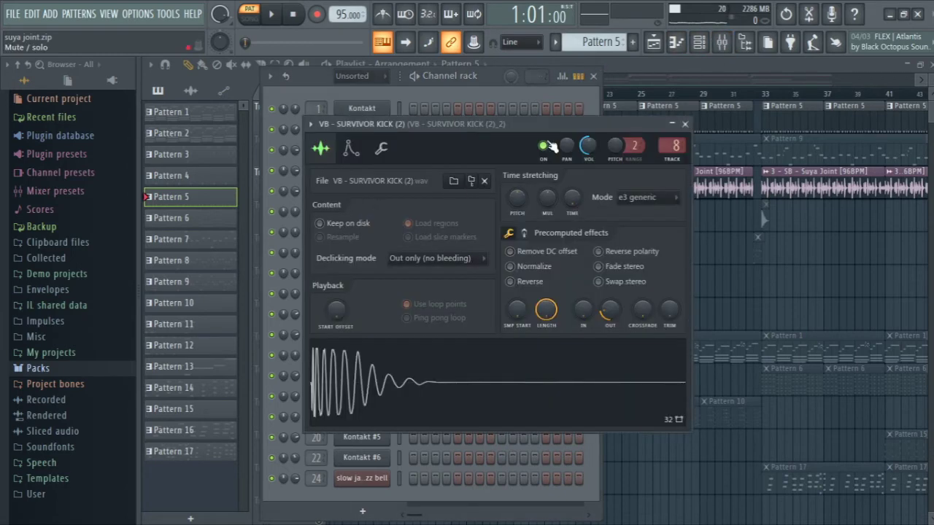
click(685, 124)
Step: Play Pattern 5 and examine the kick's mixer effects: Fruity parametric EQ 2, Fruity soft clipper and SAUSAGE FATTENER
click(722, 42)
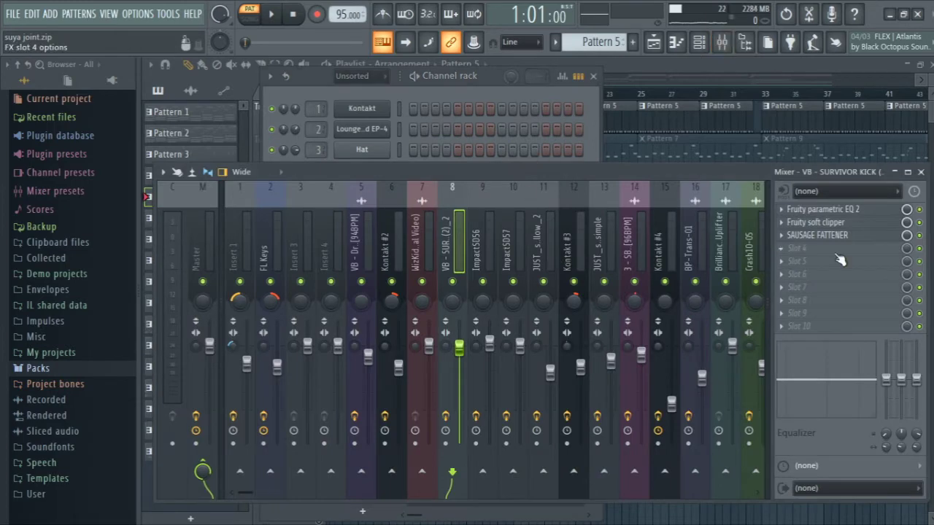
key(space)
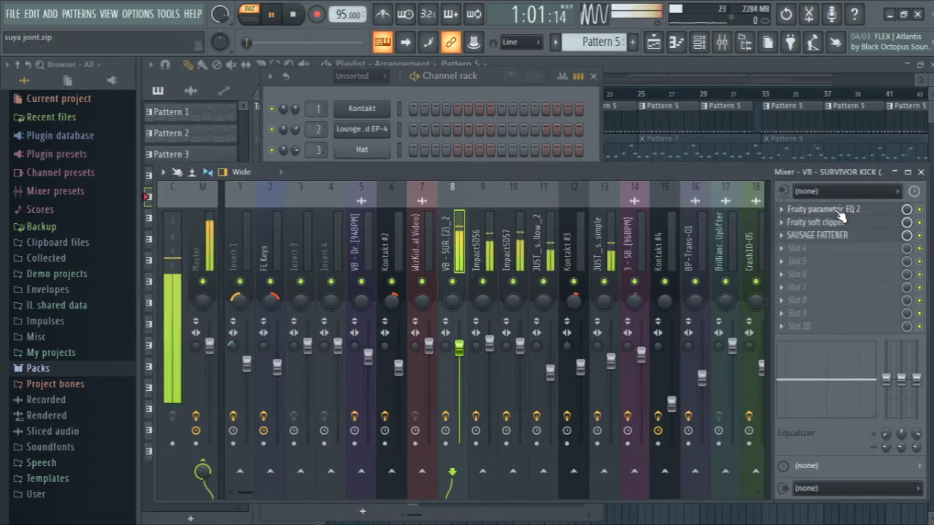
click(839, 210)
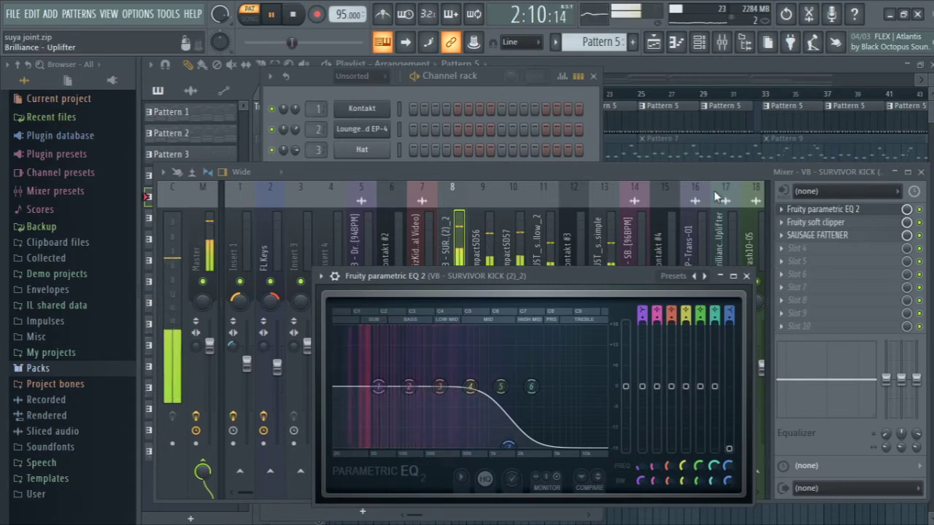
click(839, 224)
click(838, 236)
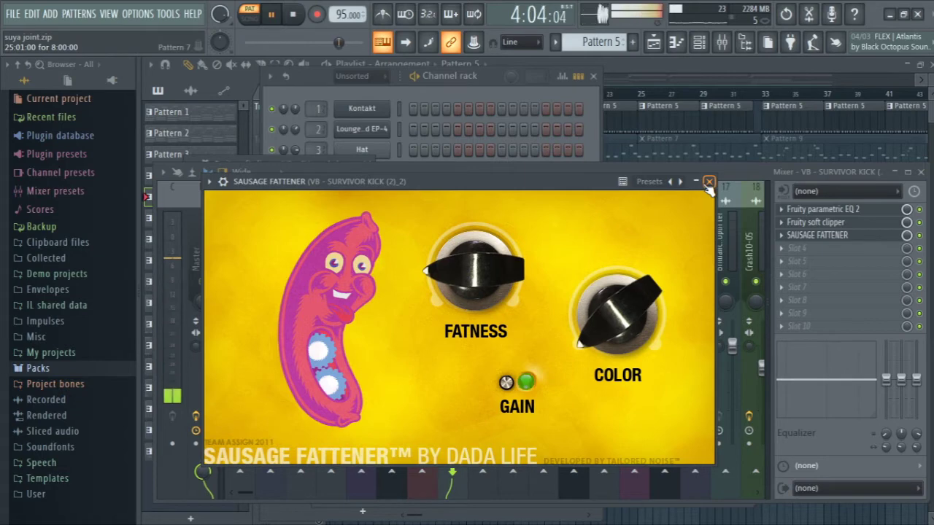
click(708, 182)
key(space)
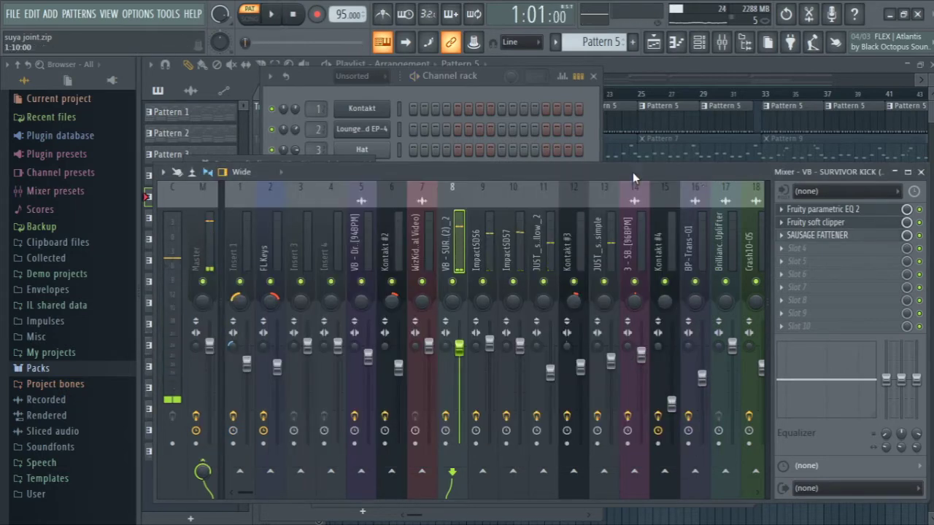
Step: Return to the channel rack, recheck the survivor kick's sample settings and open the JUST_snare_hard channel's settings
click(456, 89)
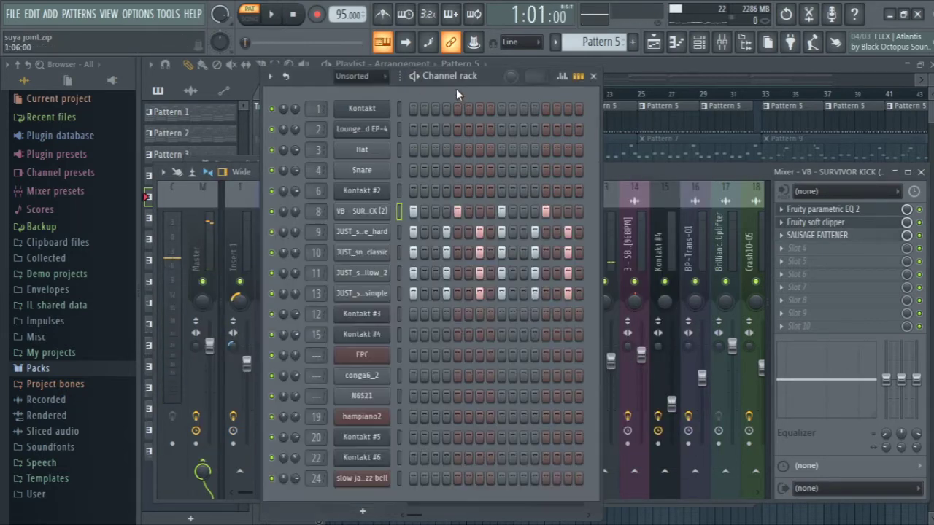
click(360, 214)
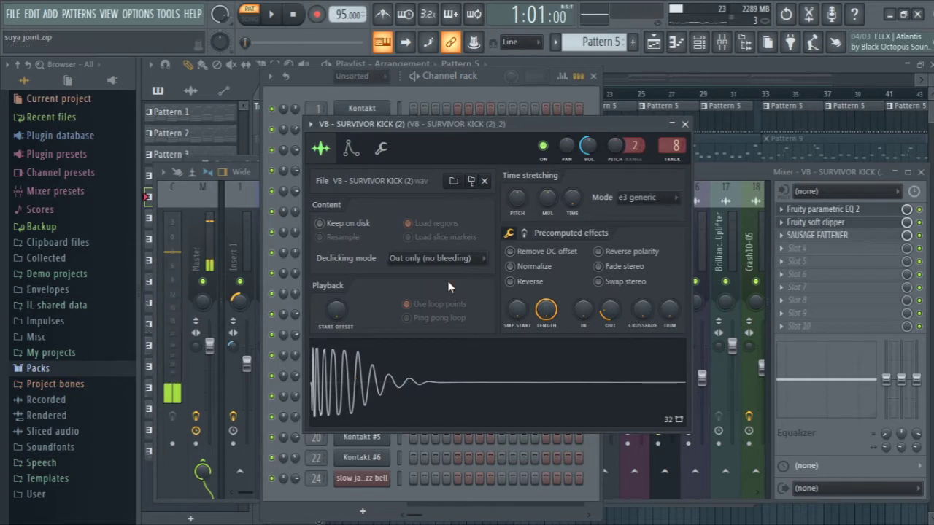
click(684, 124)
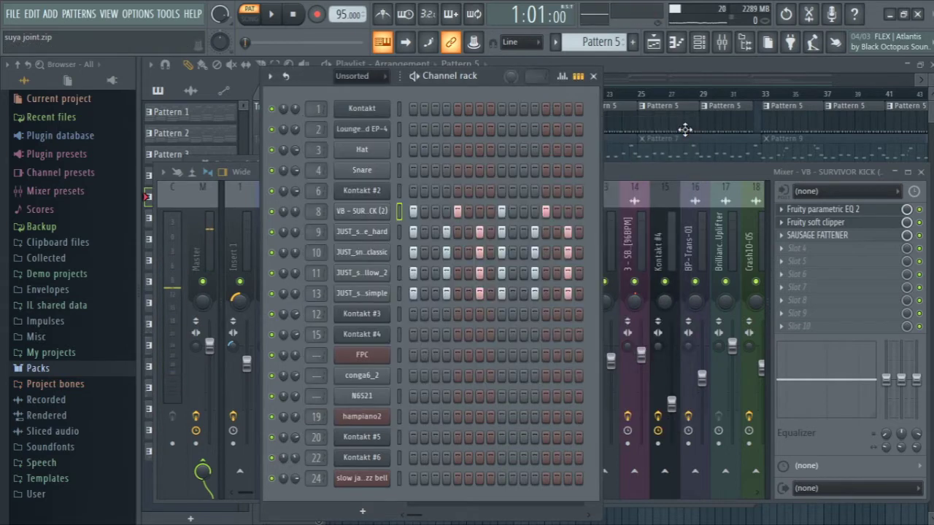
click(356, 233)
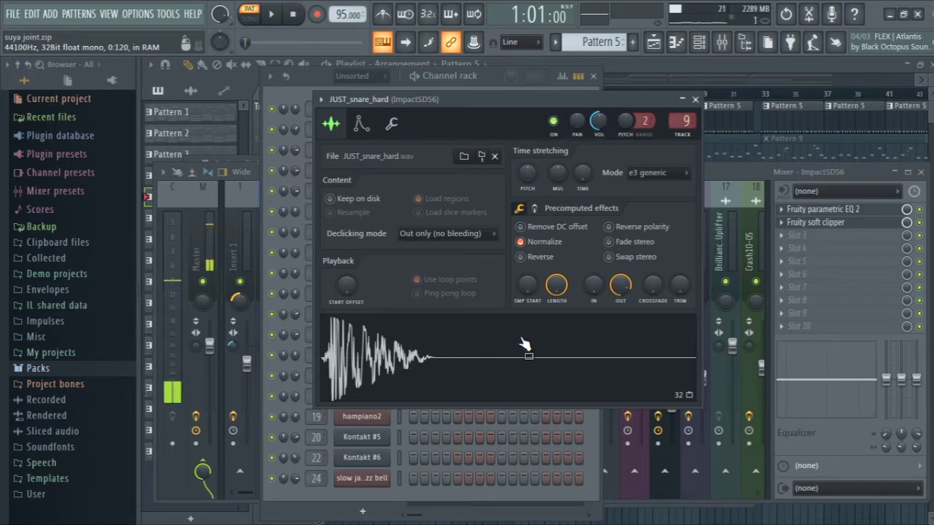
Step: Close the JUST_snare_hard settings, then examine the JUST_snare_classic channel's sampler settings and close them
click(695, 99)
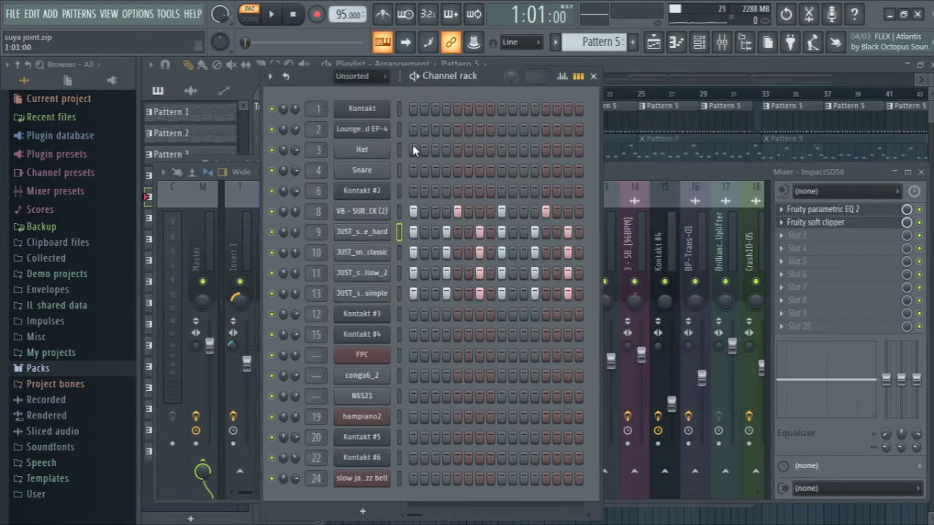
click(380, 255)
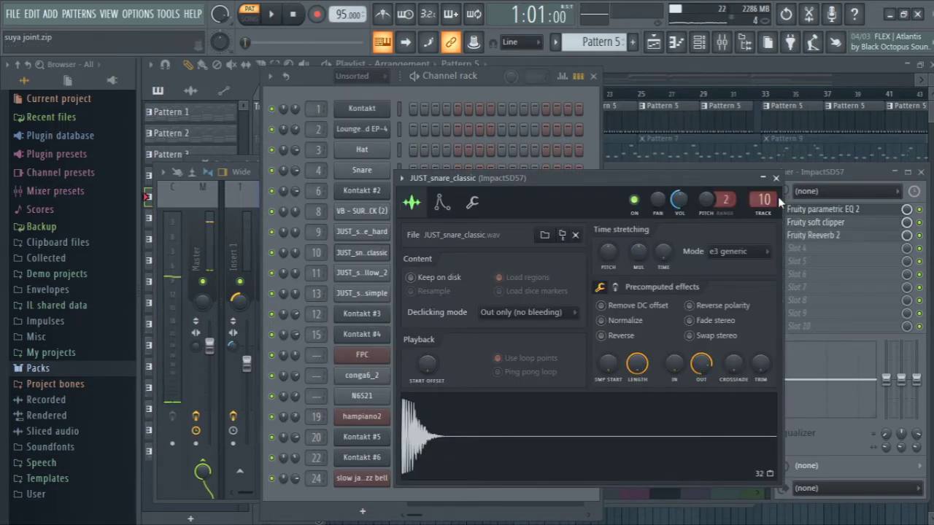
click(776, 179)
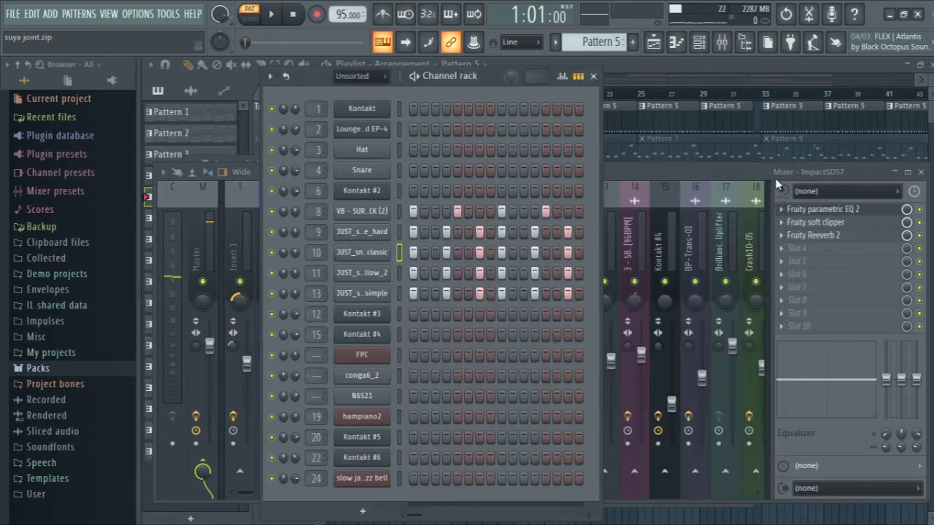
Step: Audition the JUST_snare_hollow_2 and JUST_snare_simple samples in their channel settings, closing each window
click(380, 274)
drag(427, 349, 473, 210)
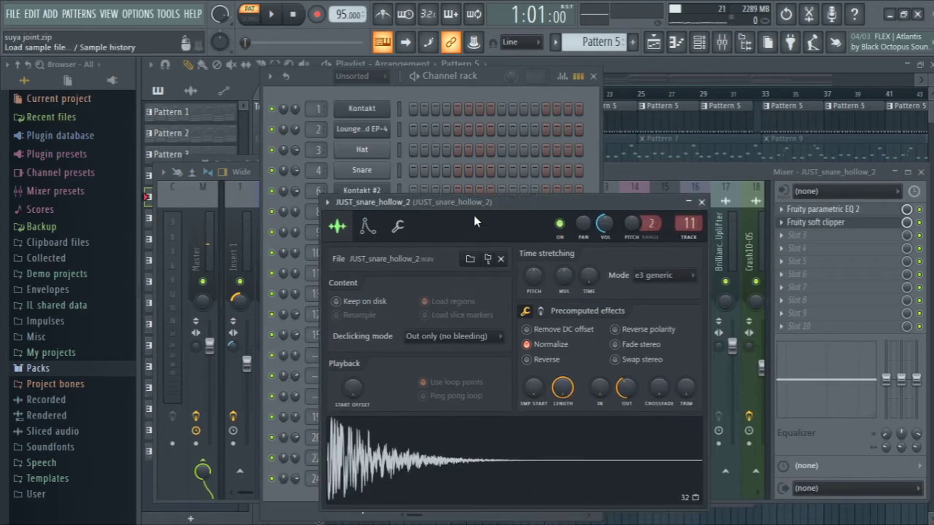
click(455, 469)
click(701, 202)
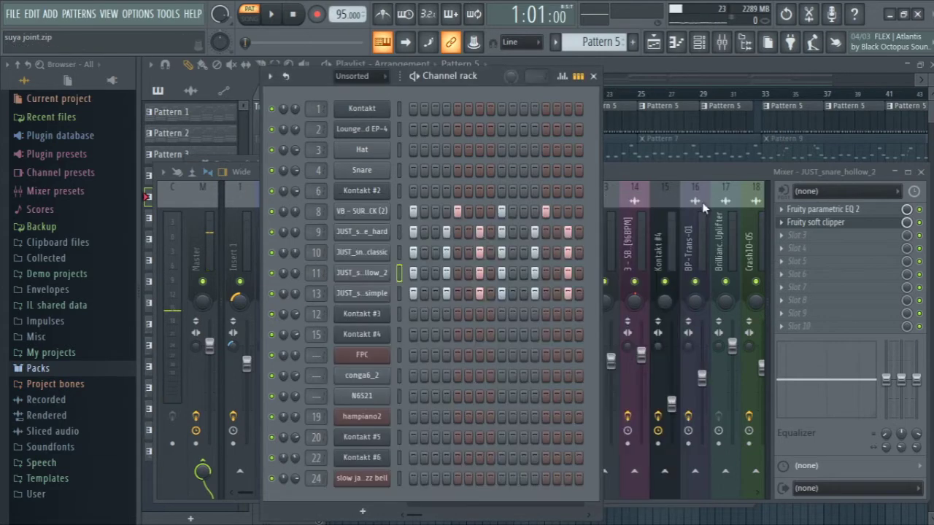
click(379, 293)
click(396, 489)
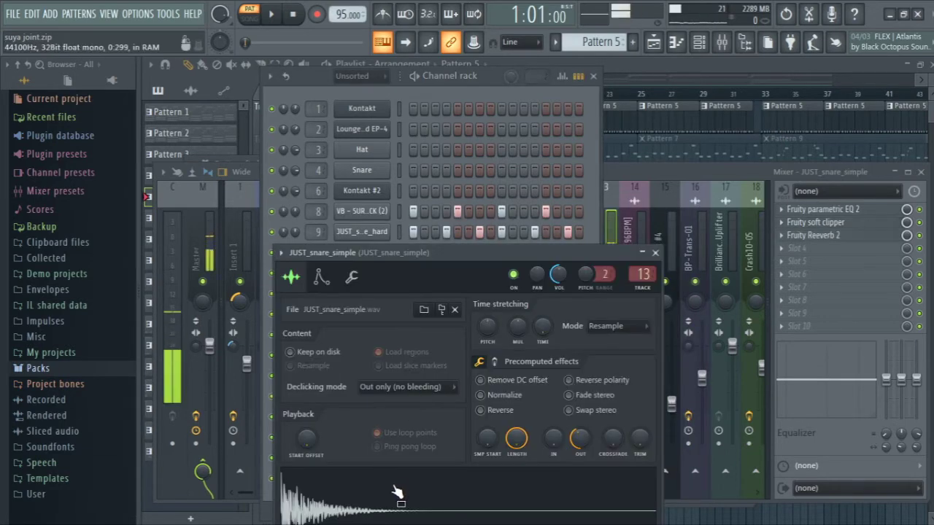
click(659, 245)
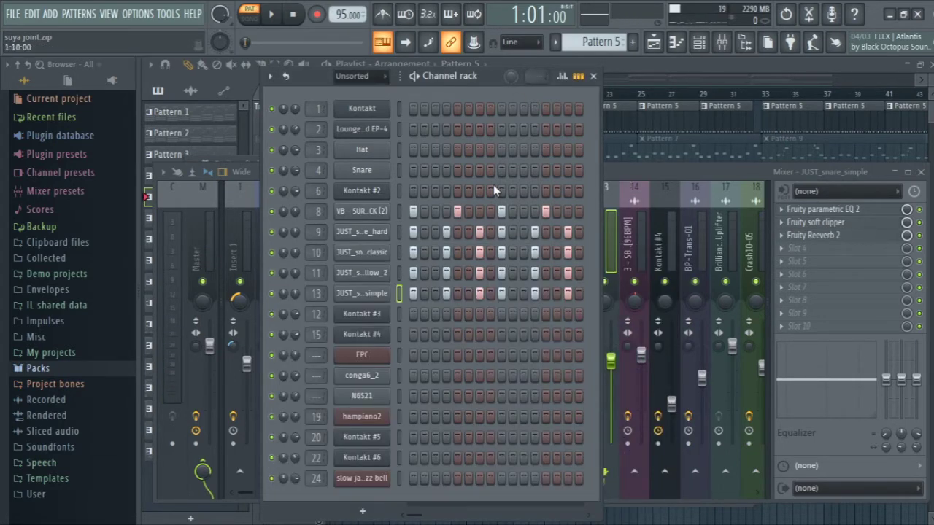
Step: Mute the VB - SURVIVOR KICK (2) channel and play Pattern 5's layered snares on their own
click(272, 212)
key(space)
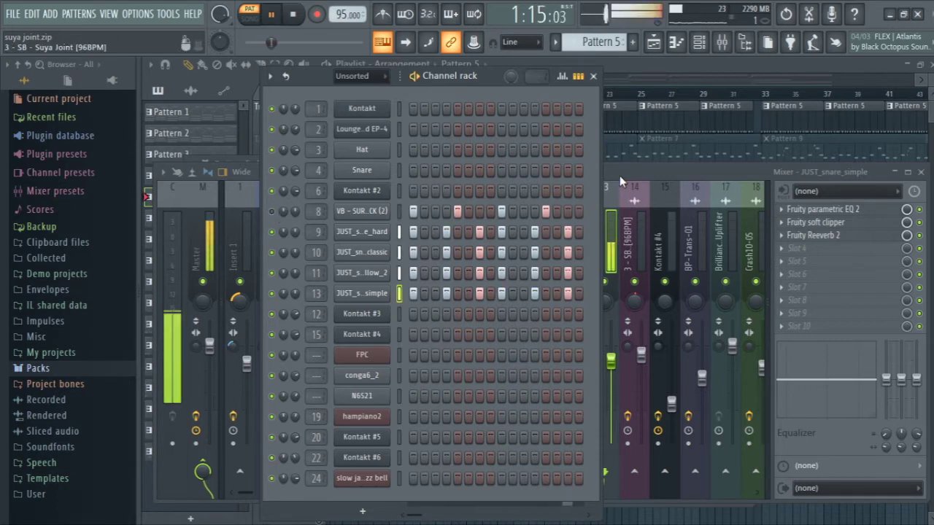
key(space)
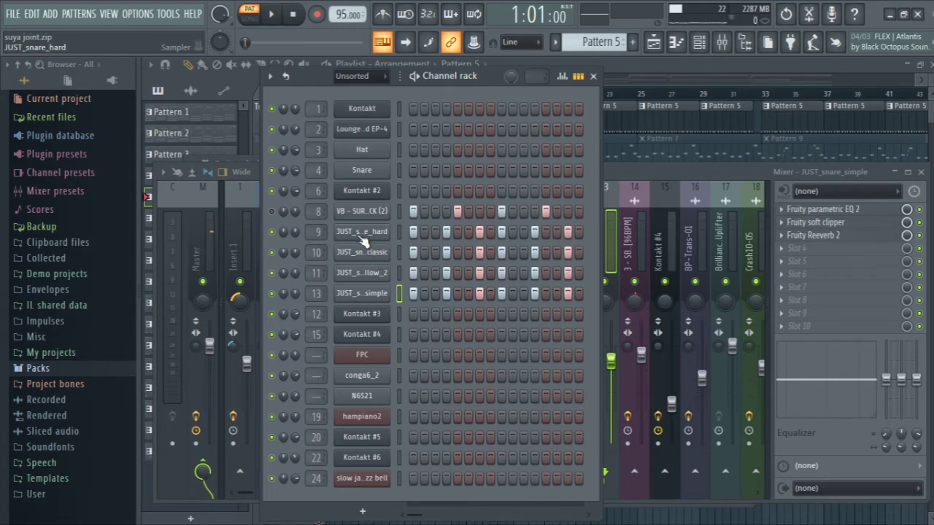
Step: Play Pattern 5 with the JUST_snare_hard channel's mixer track, ImpactSD56, soloed and examine its Fruity parametric EQ 2 curve
click(361, 232)
click(695, 100)
click(628, 168)
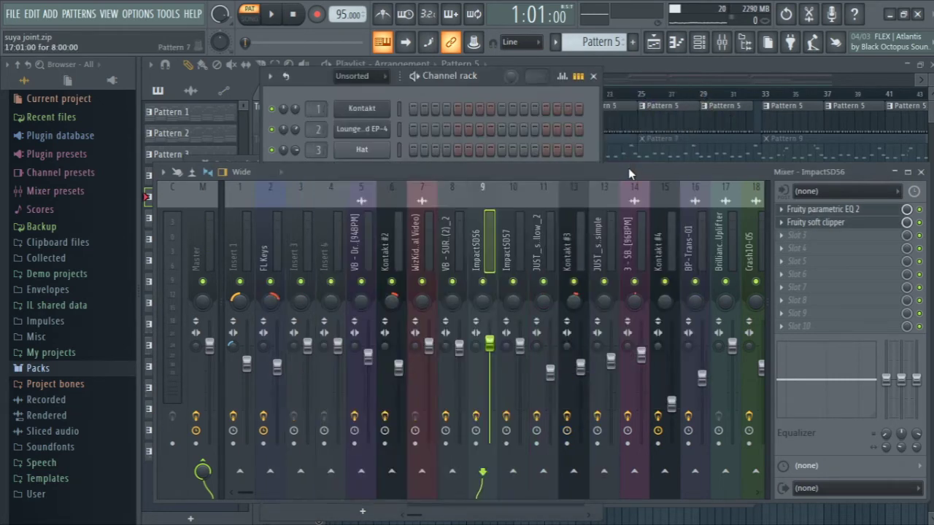
key(space)
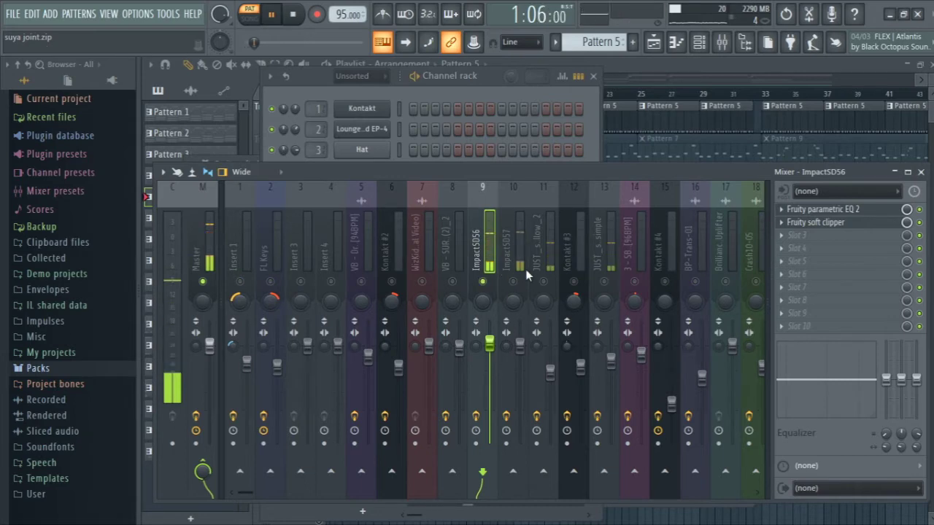
click(832, 211)
key(space)
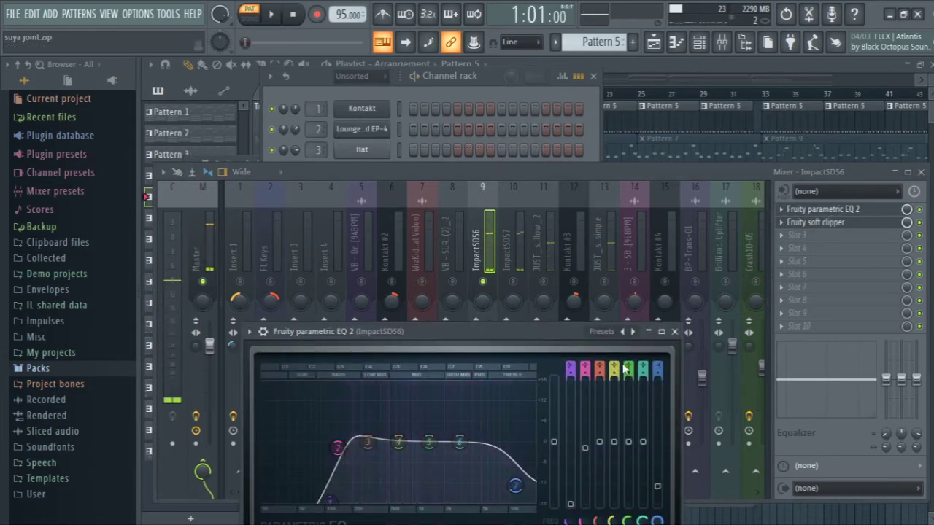
click(674, 332)
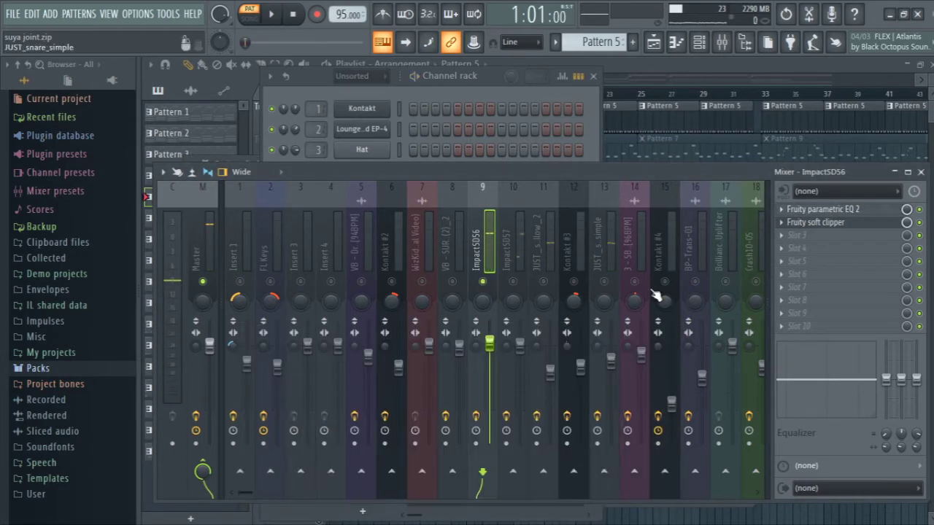
Step: Play Pattern 5 with the ImpactSD57 mixer track soloed and examine its Fruity parametric EQ 2 curve
click(487, 97)
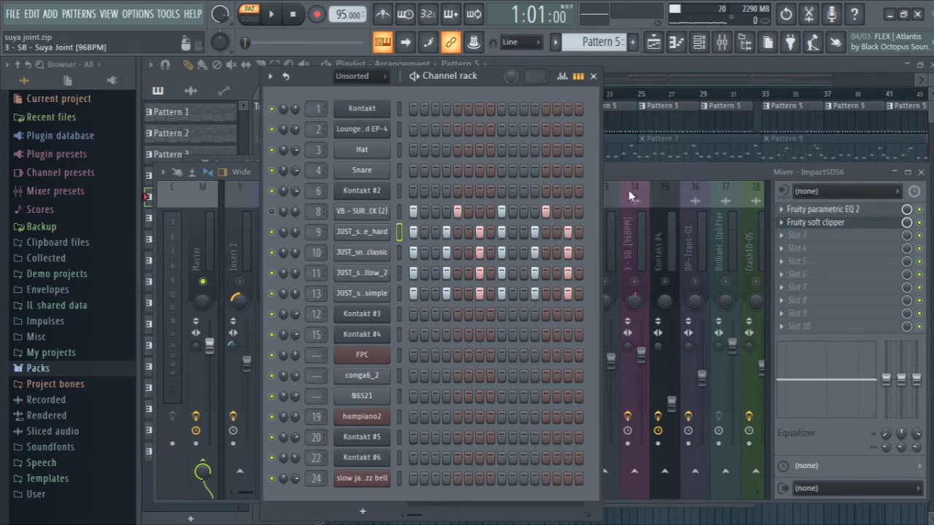
key(space)
click(621, 172)
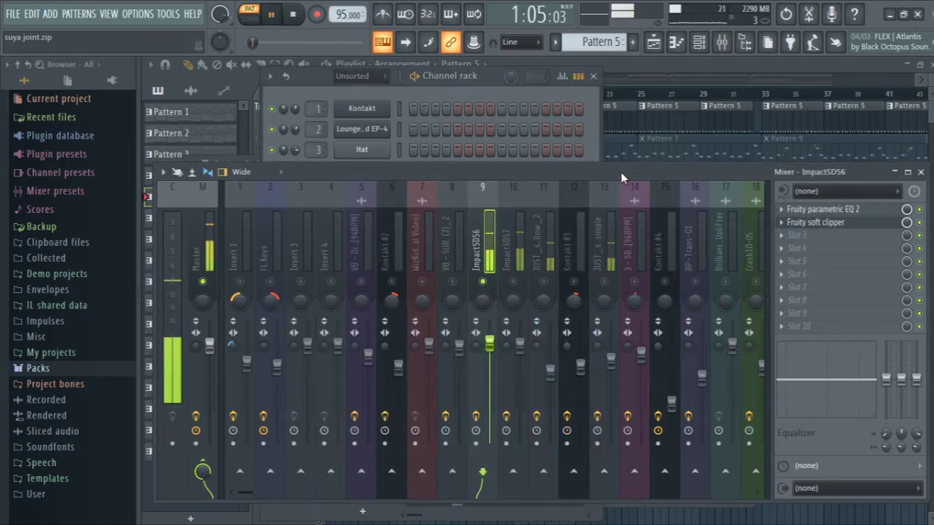
click(519, 270)
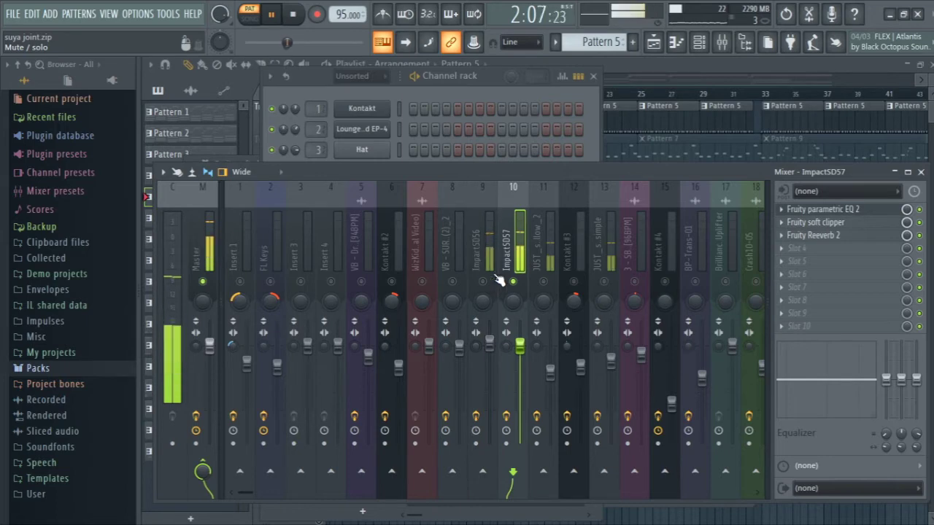
key(space)
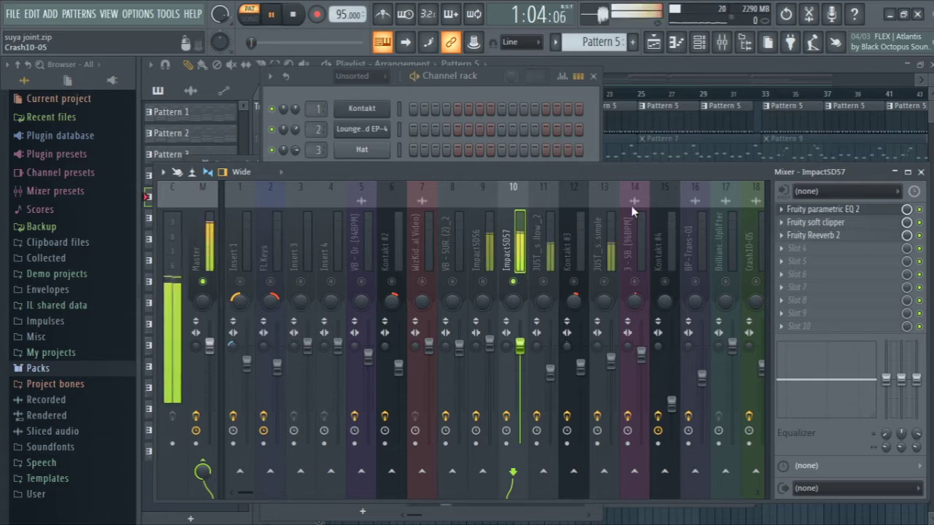
click(839, 210)
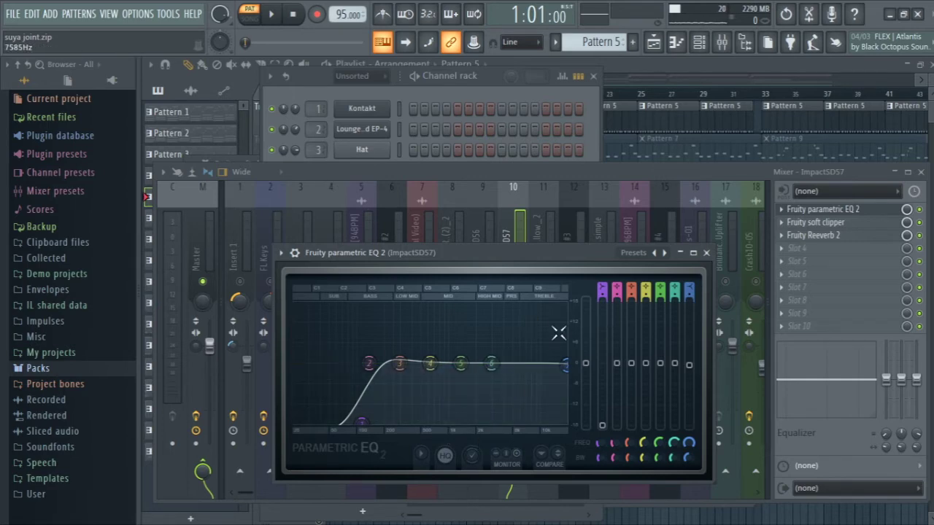
key(space)
key(space)
click(707, 253)
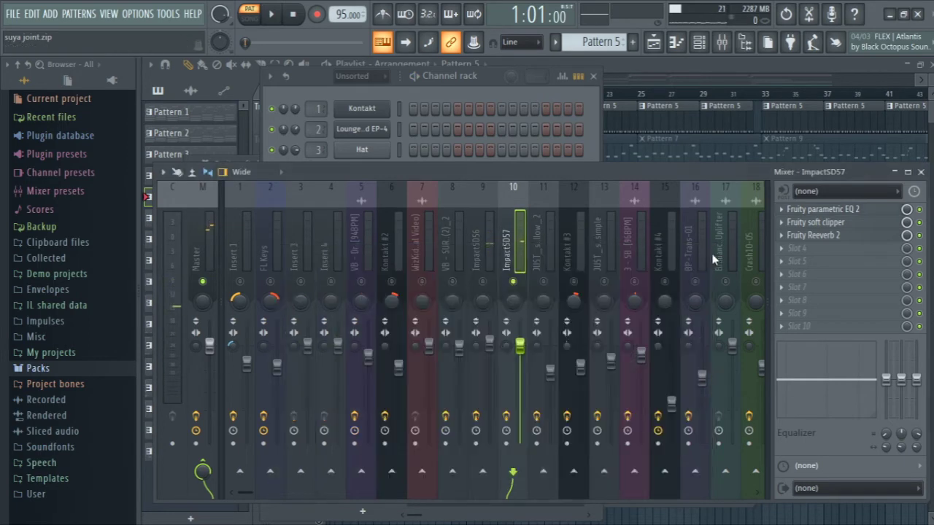
Step: Play Pattern 5 with the JUST_snare_hollow_2 mixer track soloed and examine its Fruity parametric EQ 2 curve
key(space)
click(547, 287)
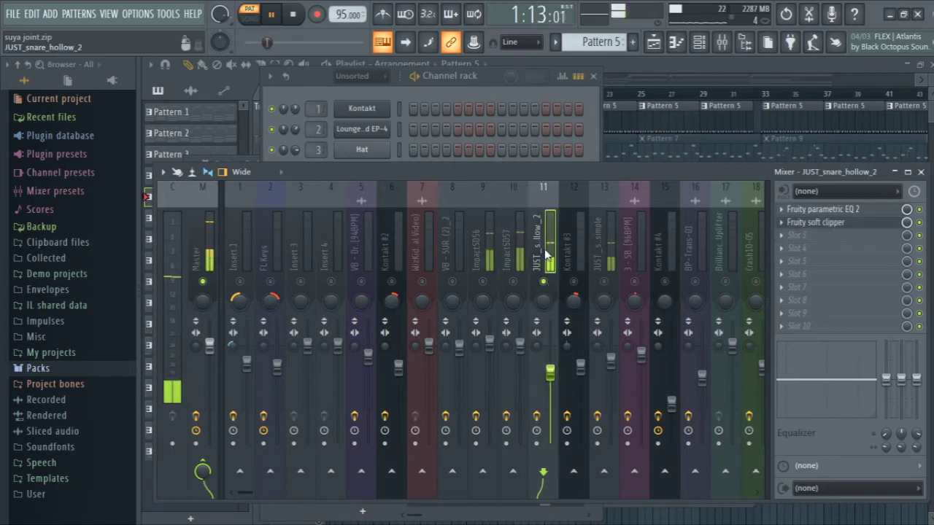
click(846, 210)
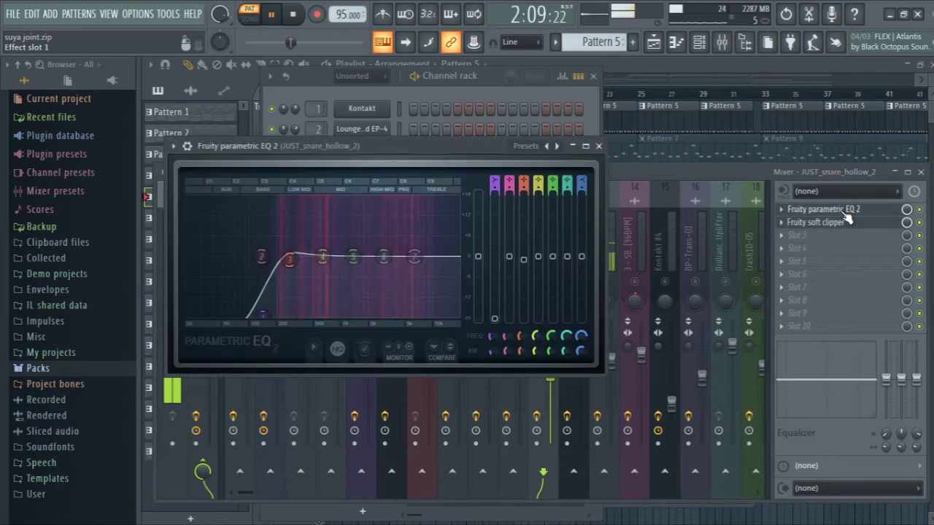
key(space)
Step: Unmute all mixer tracks and the VB - SURVIVOR KICK (2) channel, and play Pattern 5 with kick and snares together
click(629, 257)
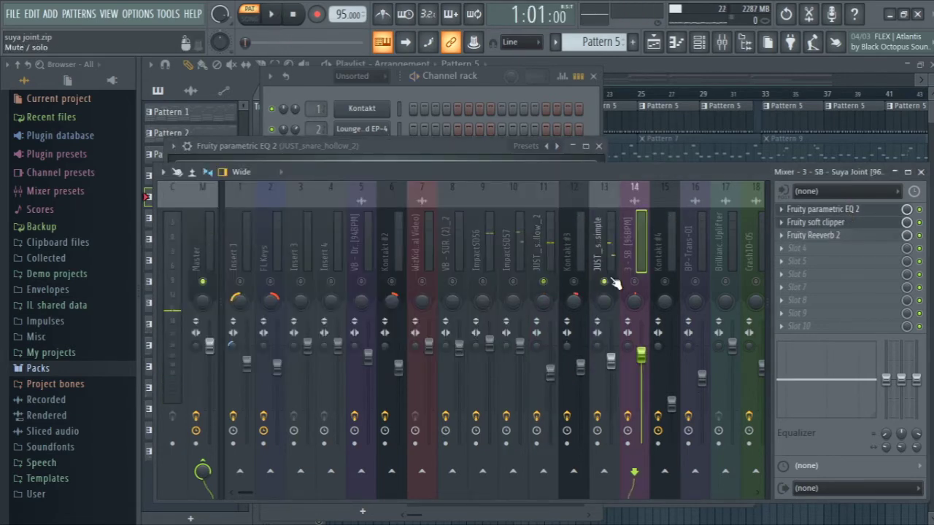
key(space)
click(484, 80)
key(space)
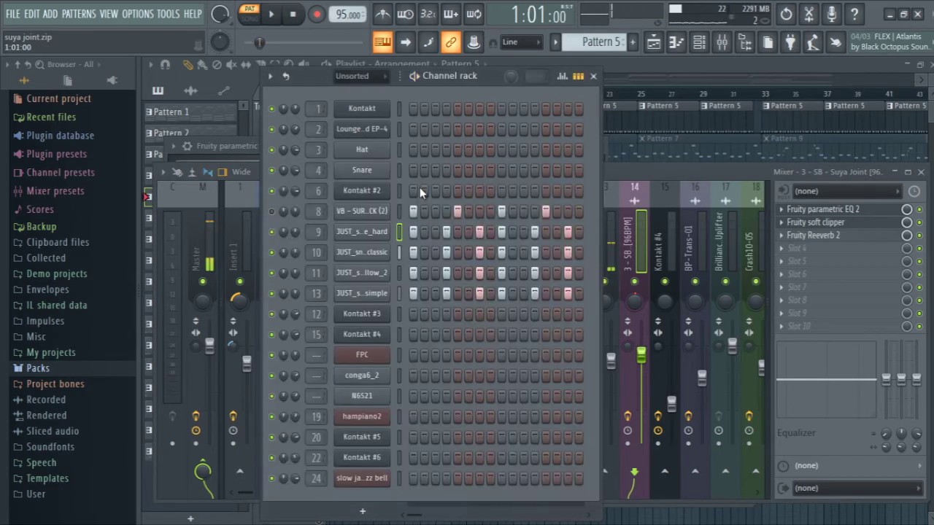
key(space)
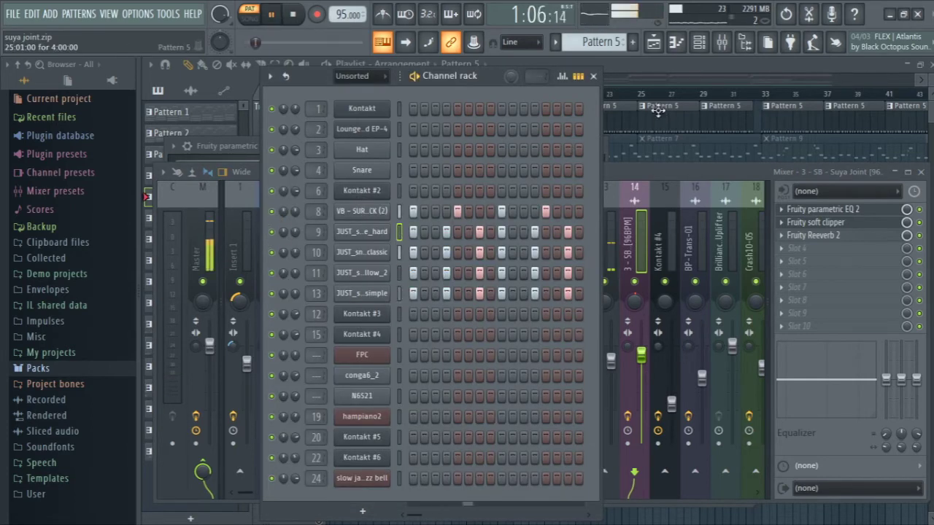
Step: Return to the playlist and play the arrangement in song mode from bar 9 to hear Pattern 5 with the Suya Joint loop
click(646, 69)
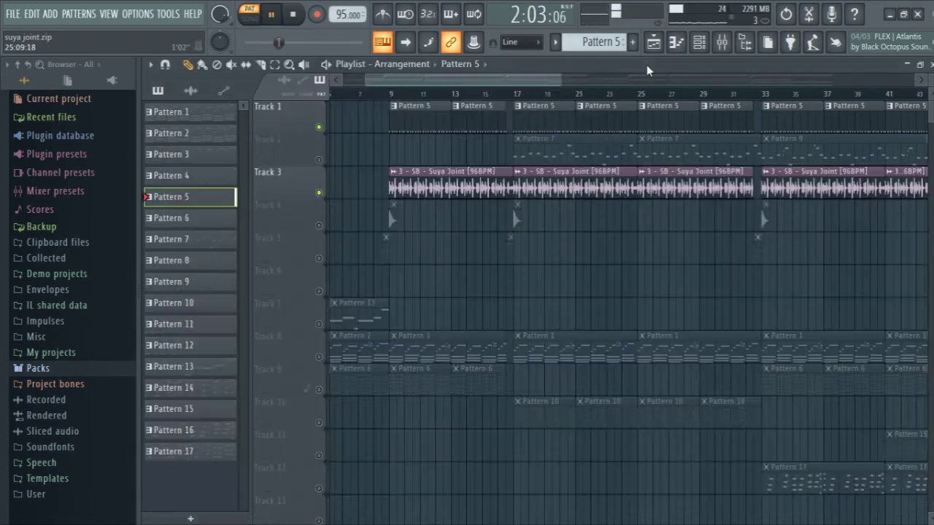
key(space)
click(388, 89)
key(space)
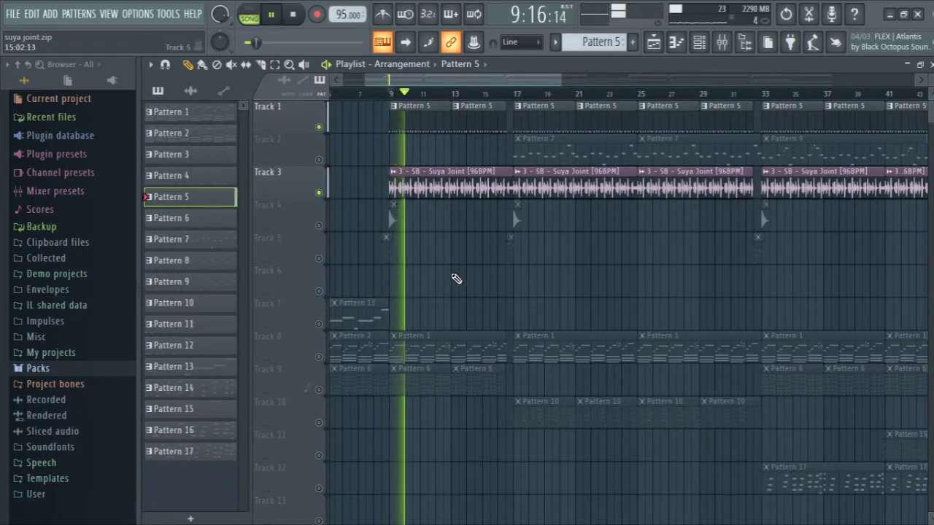
key(space)
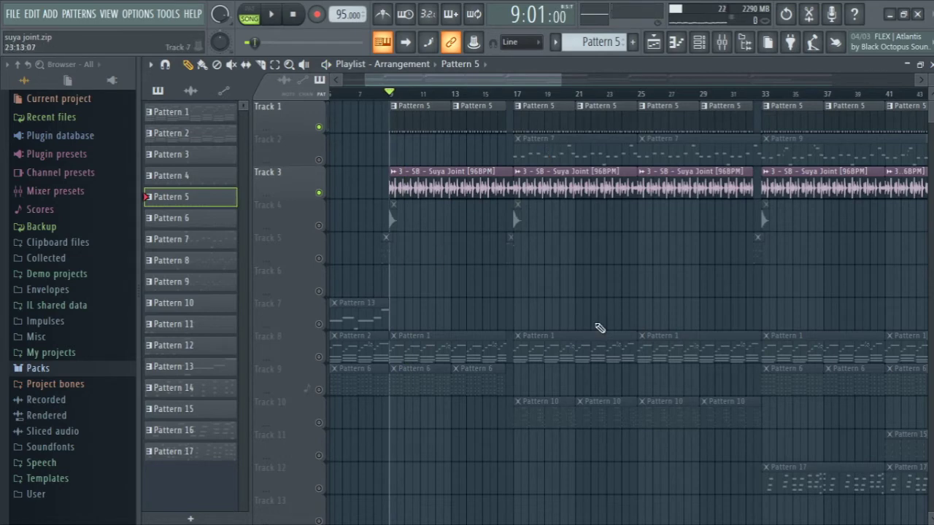
Step: Unmute Track 5 in the playlist and play its Pattern 11 clip from 8:07, just before bar 9
click(291, 65)
right_click(445, 211)
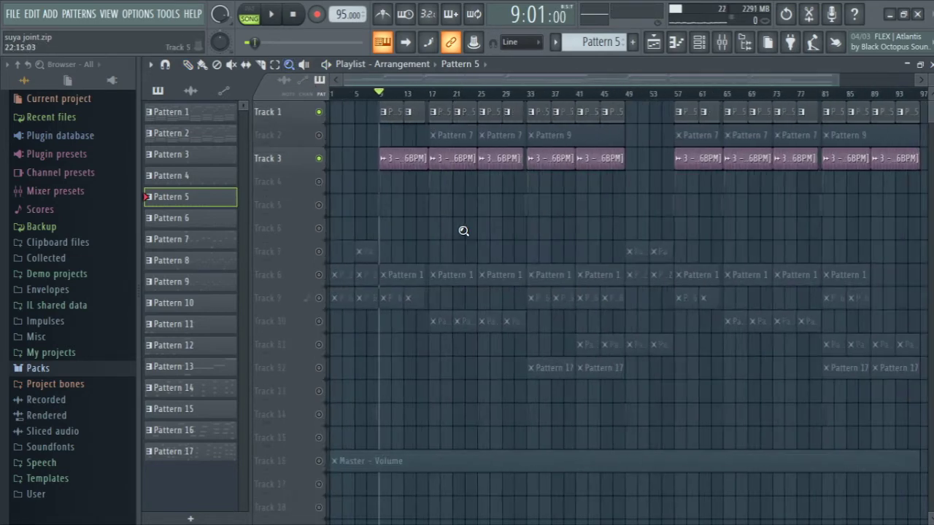
drag(467, 195, 323, 356)
drag(518, 145, 650, 318)
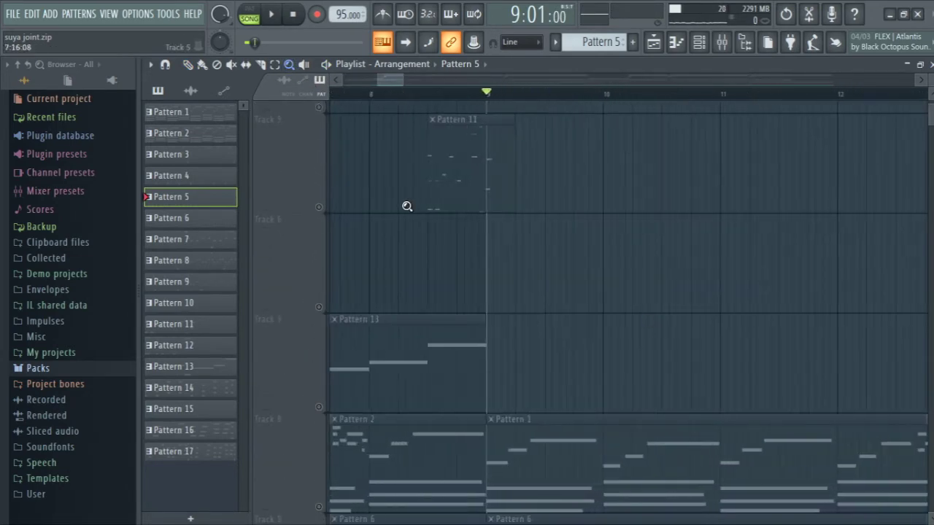
click(415, 94)
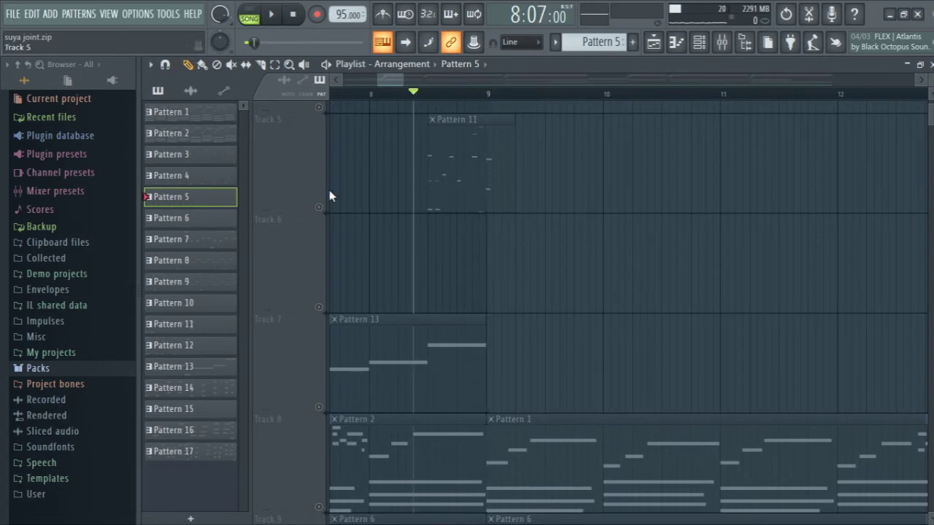
drag(314, 212, 314, 210)
click(319, 205)
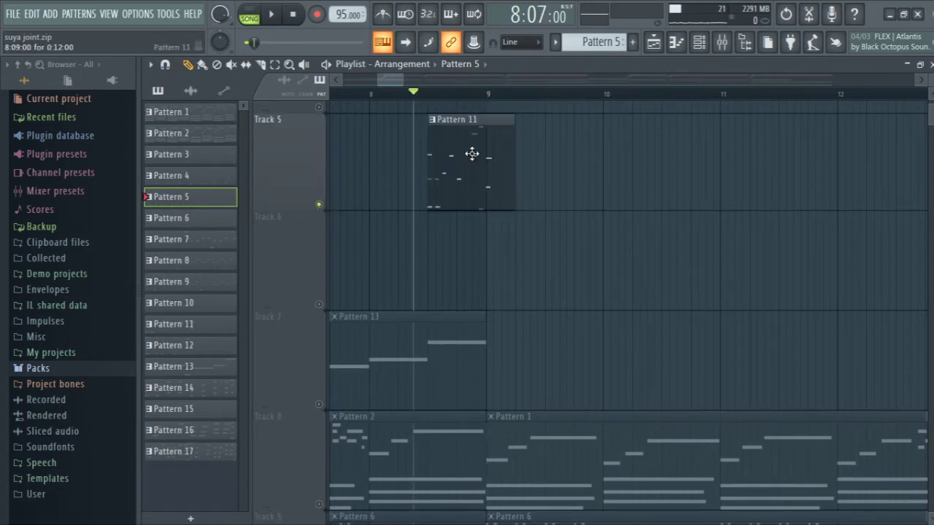
key(space)
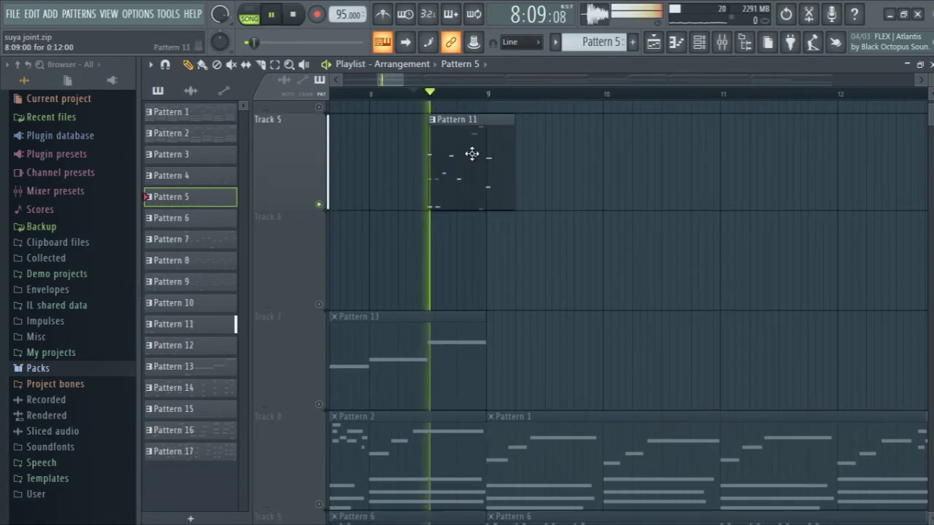
key(space)
Step: Open Pattern 11 in the channel rack in pattern mode and show the Kontakt #3 channel's drum instrument
double_click(442, 186)
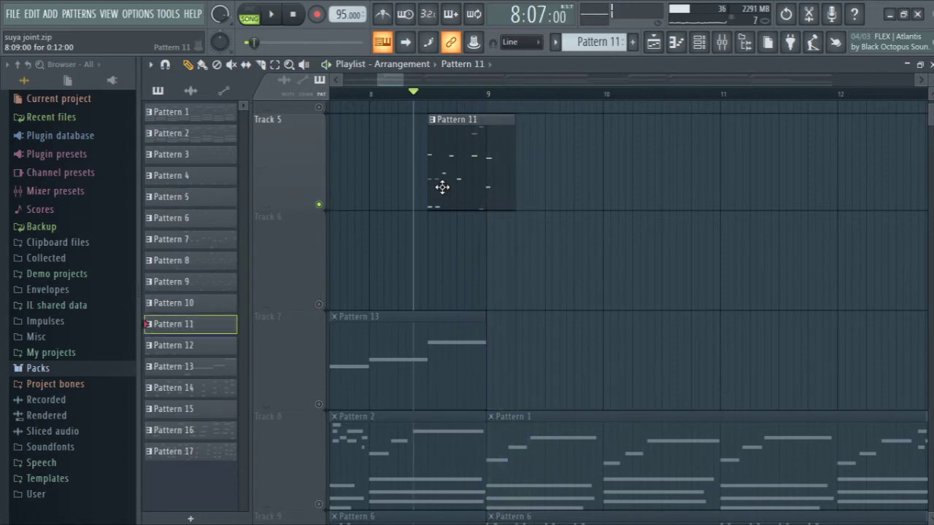
click(249, 15)
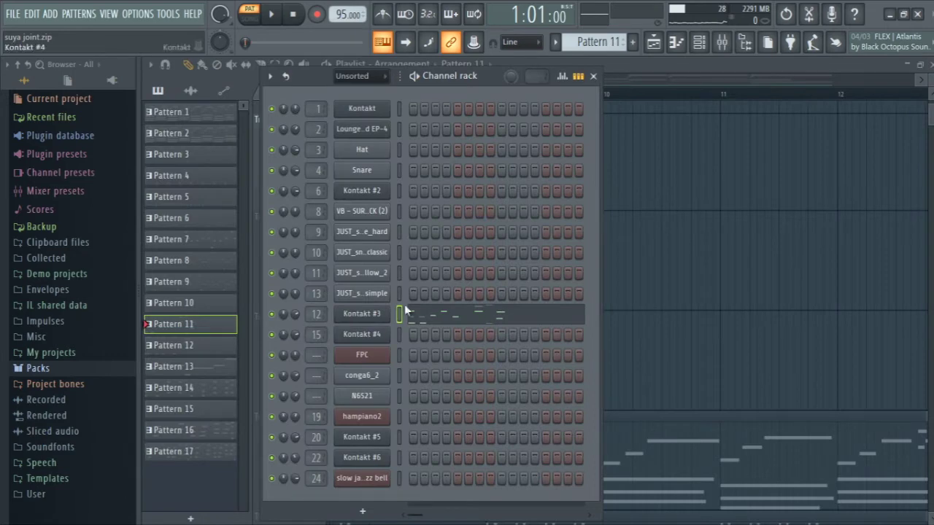
click(367, 319)
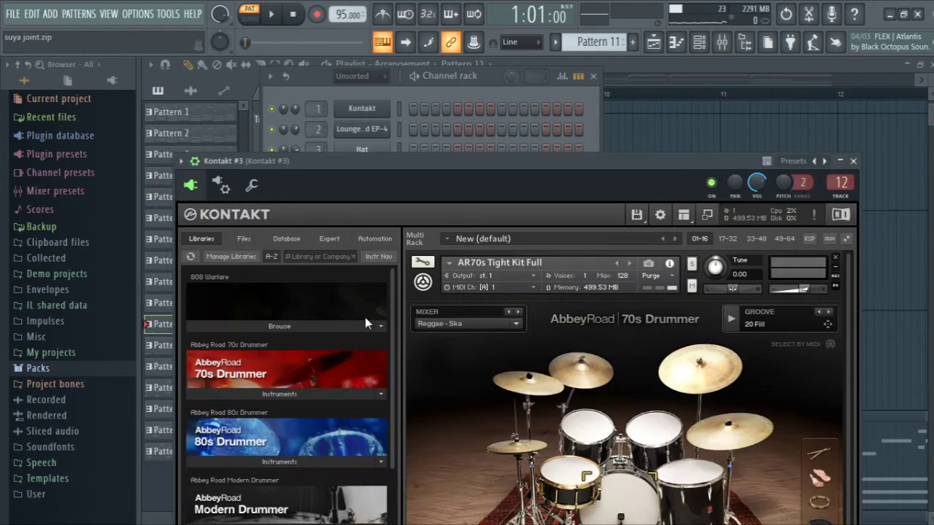
Step: Close the Kontakt #3 drum instrument, open that channel's piano roll and play Pattern 11's fill
drag(595, 162, 557, 56)
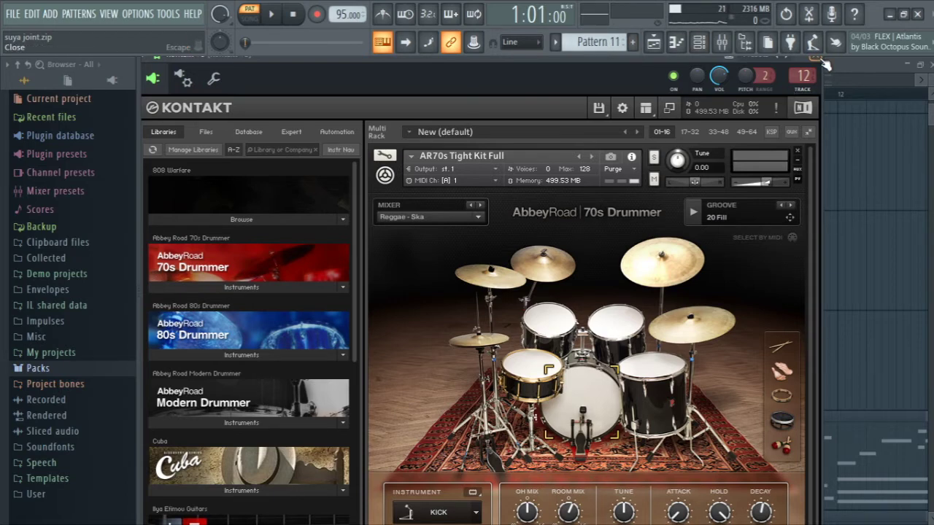
key(Escape)
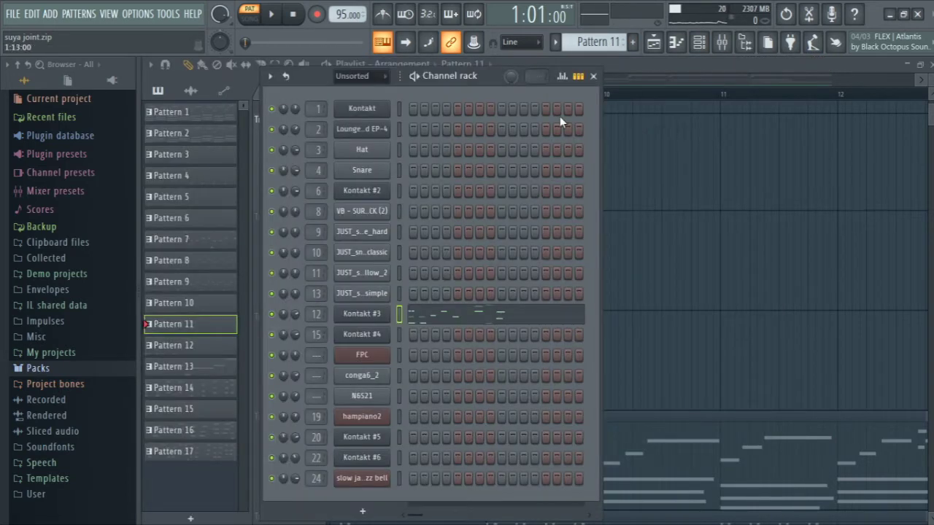
click(427, 325)
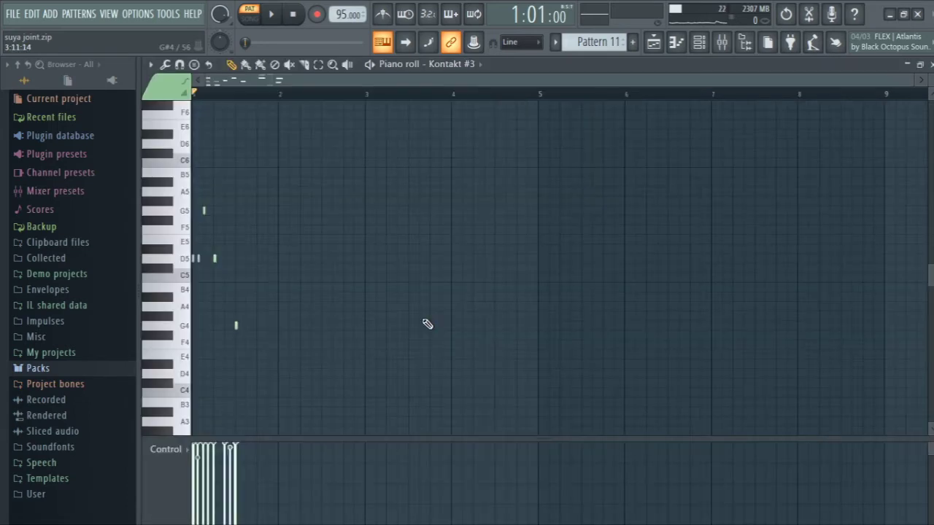
click(334, 66)
mouse_move(385, 111)
mouse_down()
mouse_move(363, 158)
mouse_move(146, 460)
mouse_up()
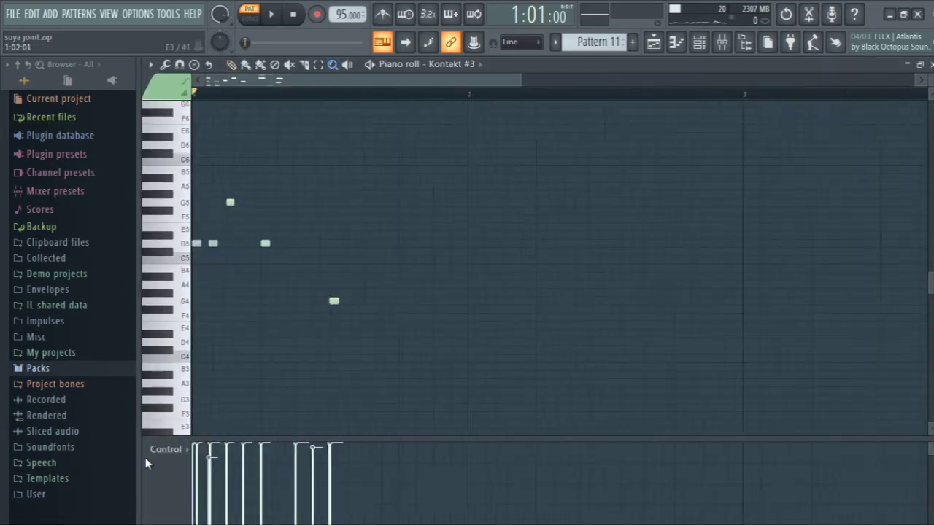
key(space)
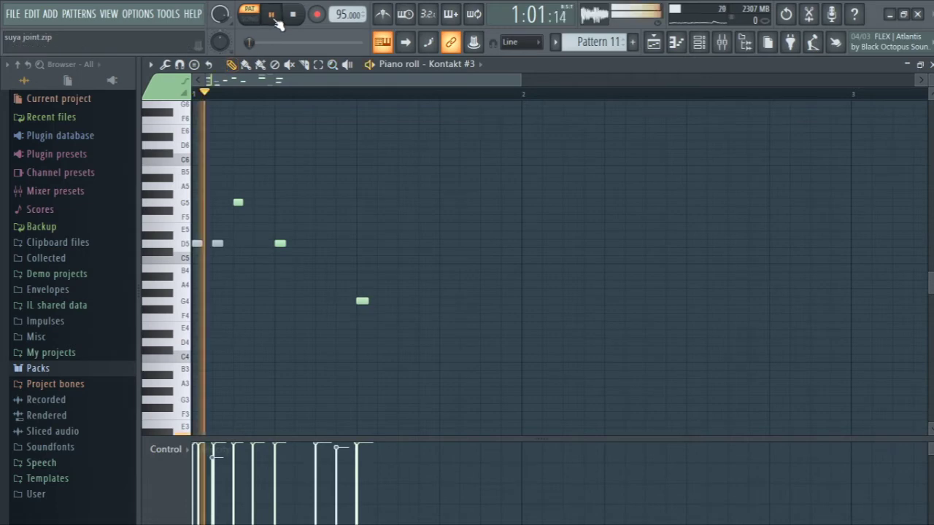
key(space)
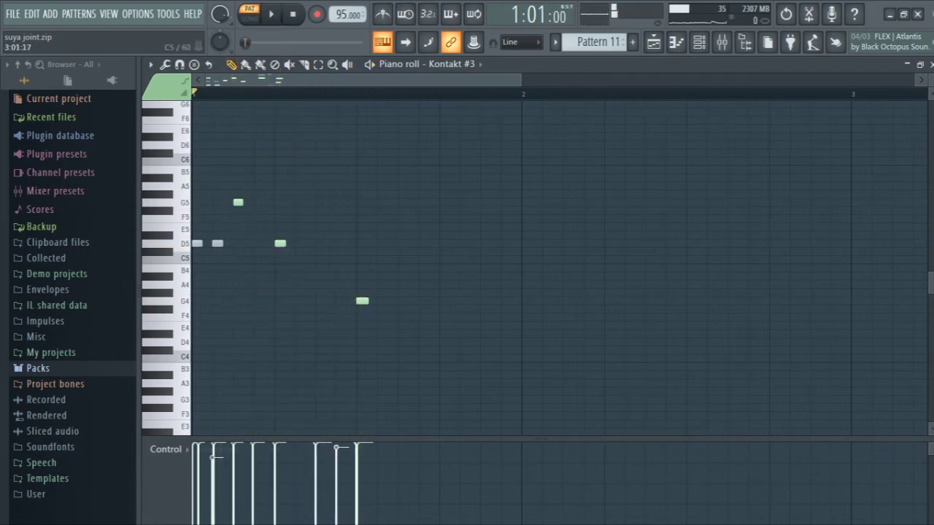
Step: Bring the fill's full note range into view in the piano roll, replay Pattern 11 and return to the playlist
drag(930, 283, 930, 334)
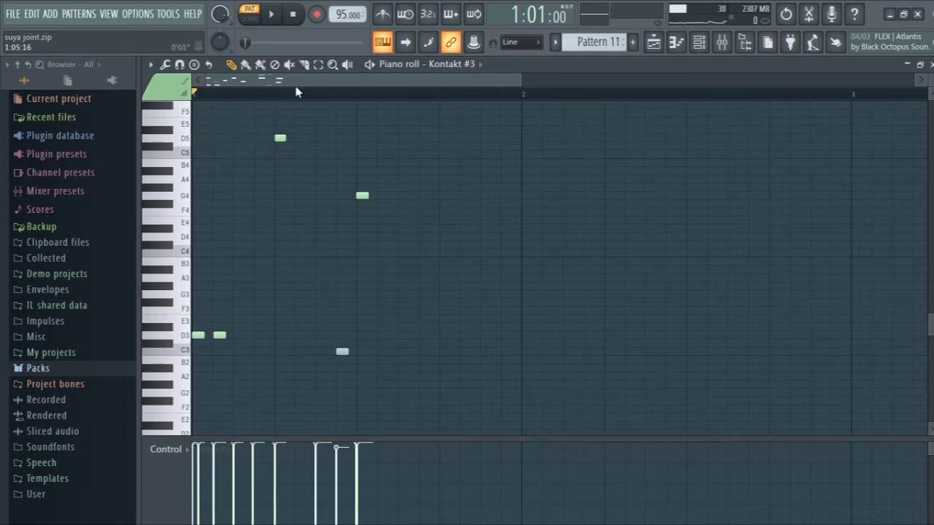
click(423, 167)
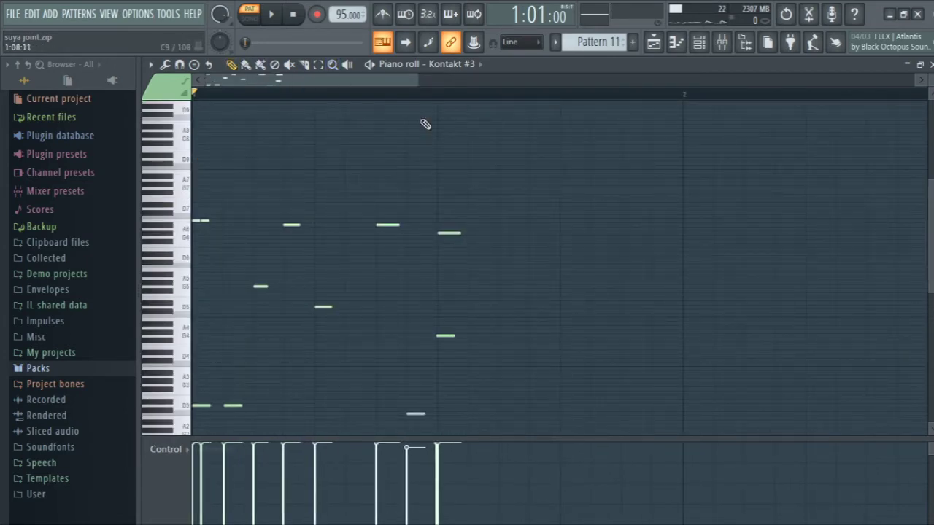
key(space)
key(space)
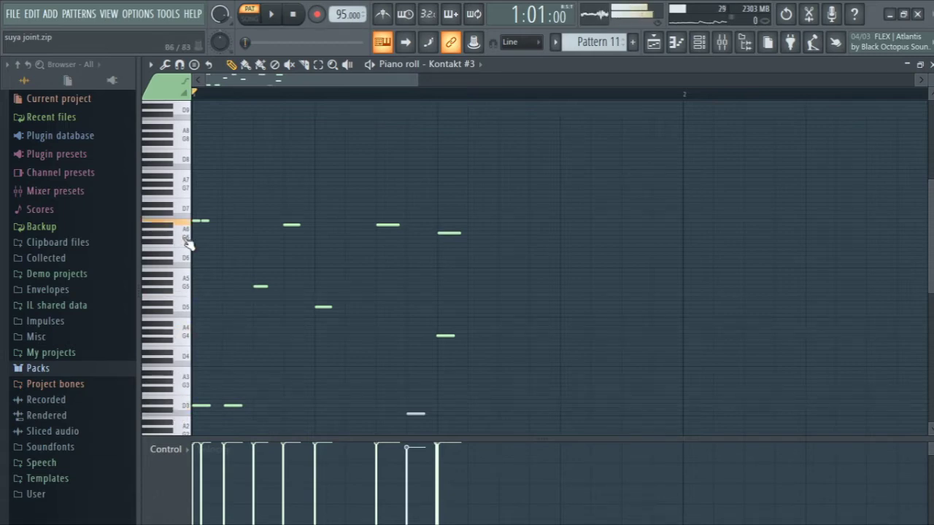
key(space)
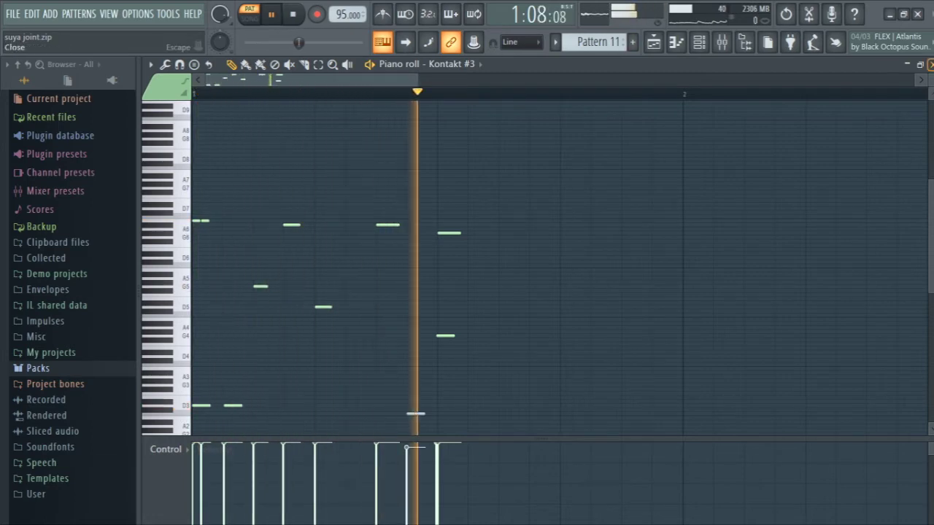
key(Escape)
key(space)
key(Escape)
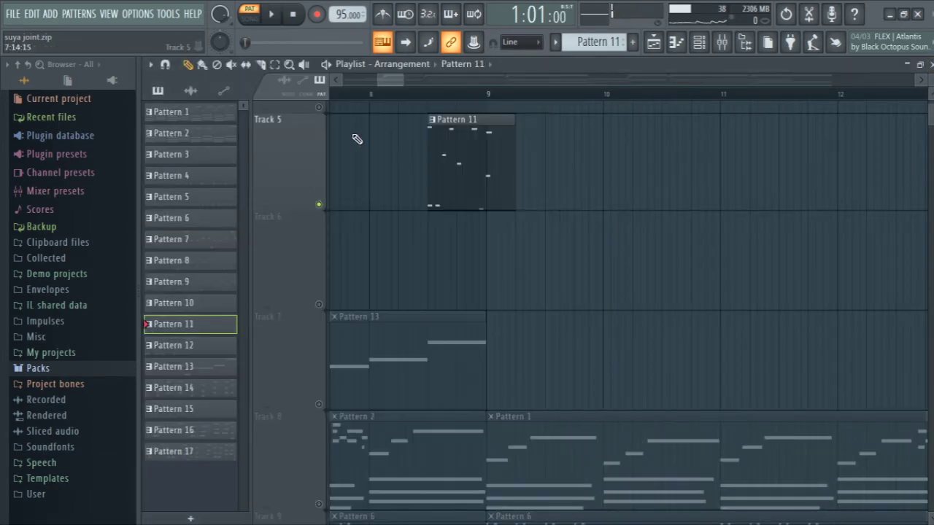
Step: Solo Track 8 in the playlist and start playback from bar 1
right_click(396, 231)
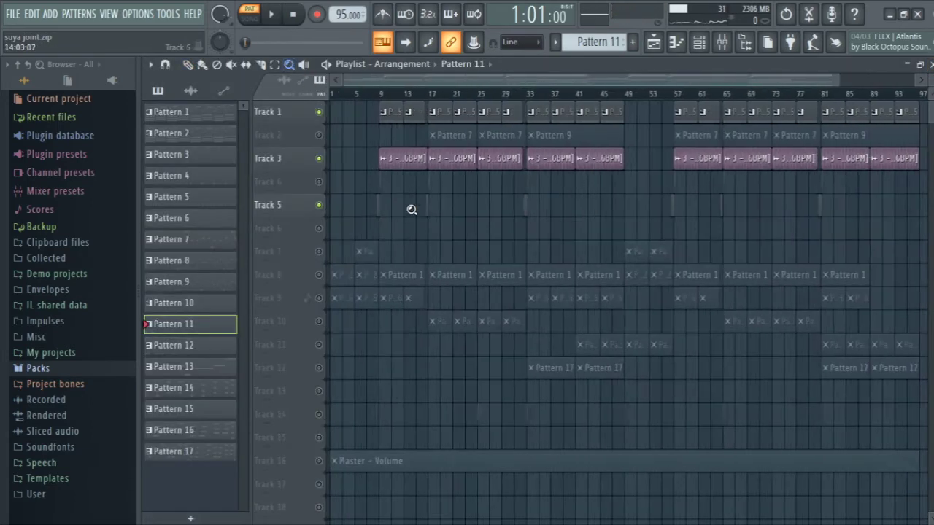
drag(411, 208, 277, 504)
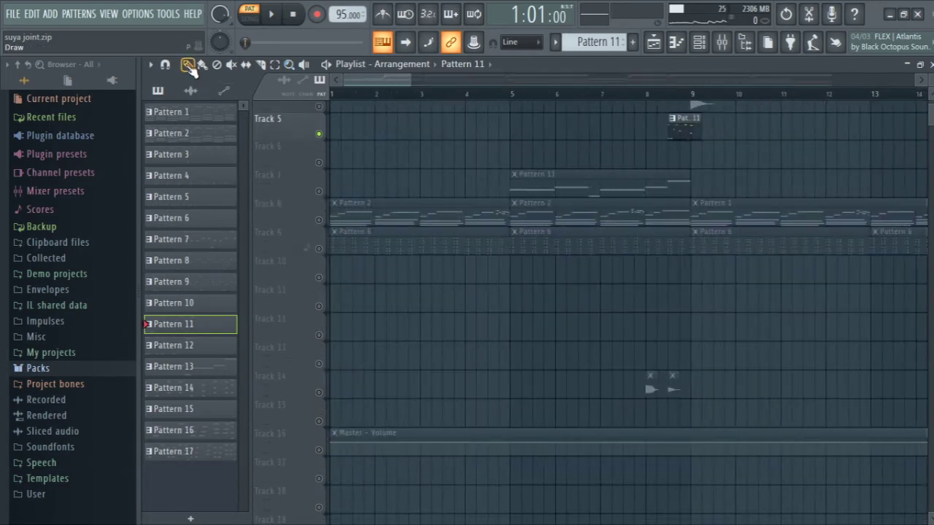
right_click(319, 219)
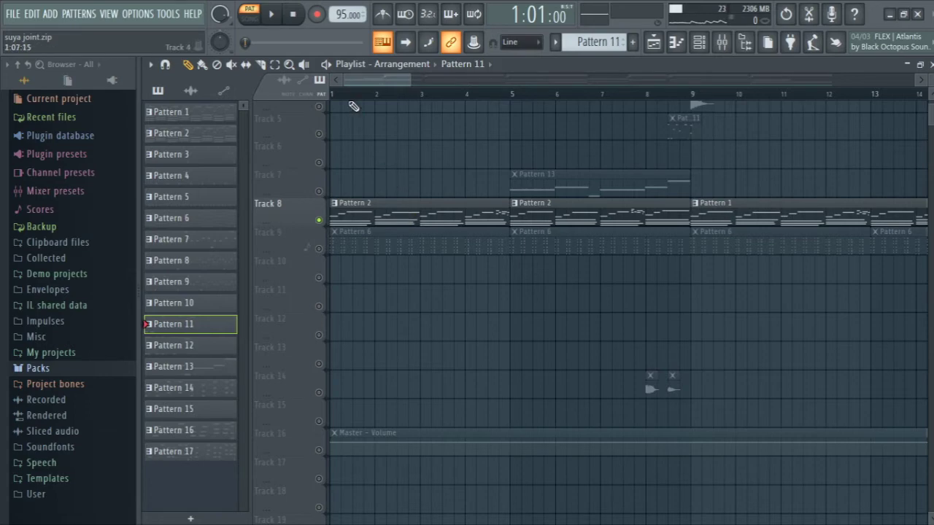
key(space)
Step: Open Track 8's first Pattern 2 clip in the piano roll, clear the time selection and play the pattern in pattern mode
double_click(366, 216)
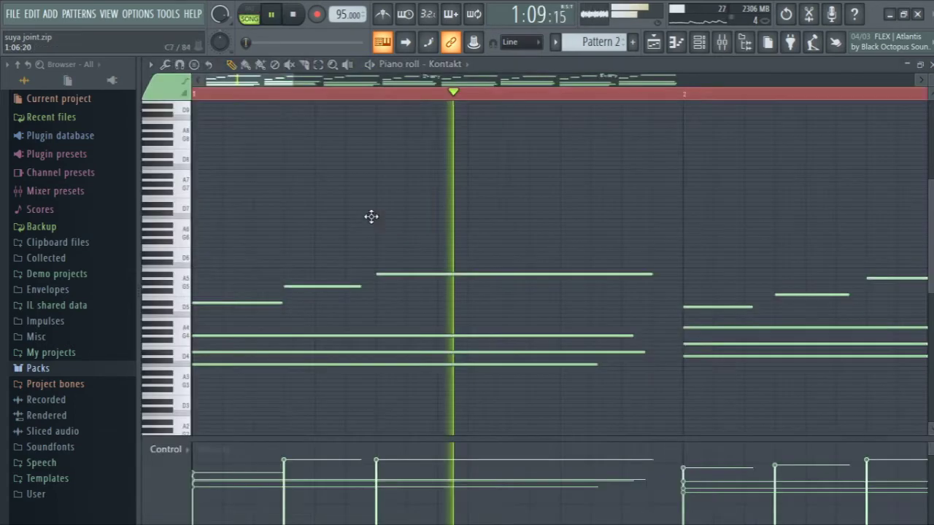
click(333, 64)
right_click(421, 246)
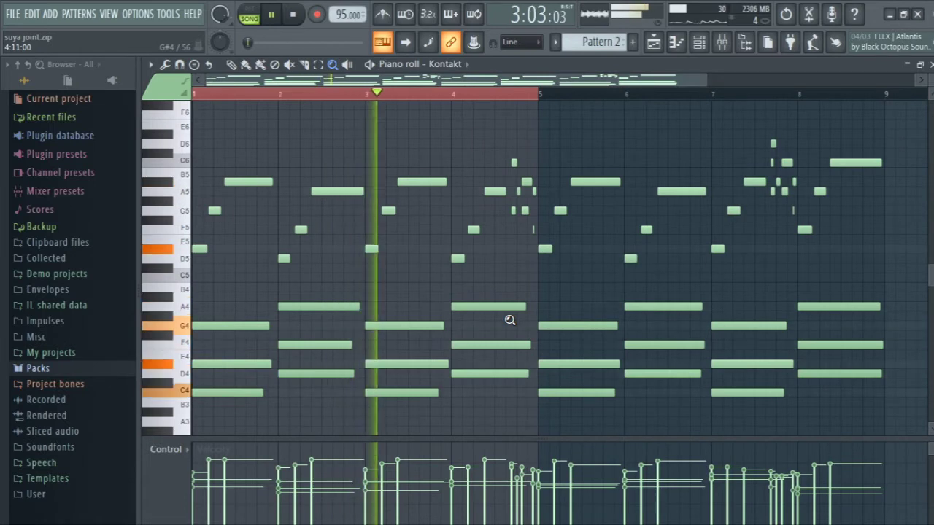
key(ctrl+d)
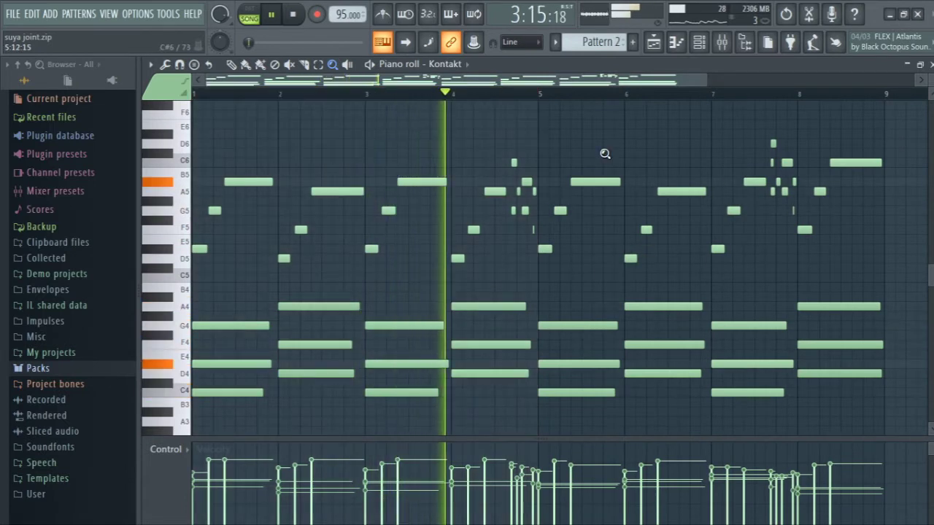
click(245, 8)
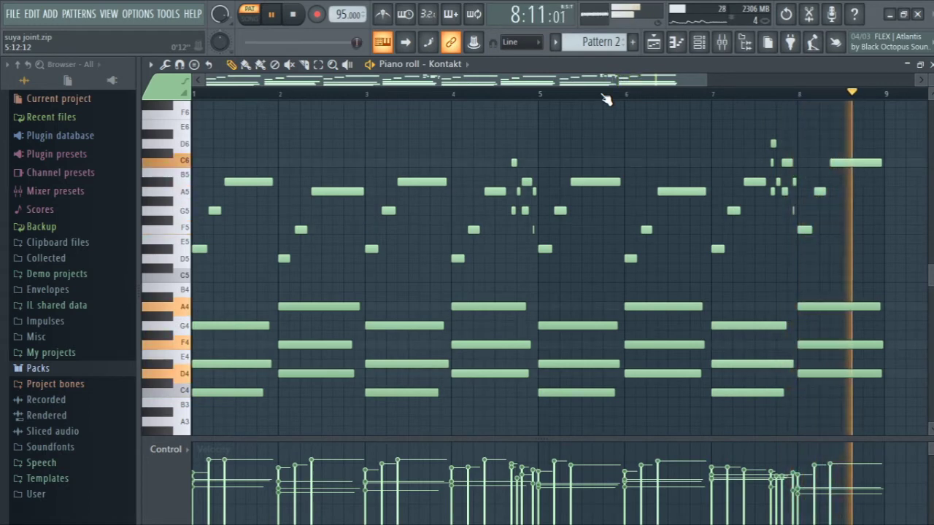
key(space)
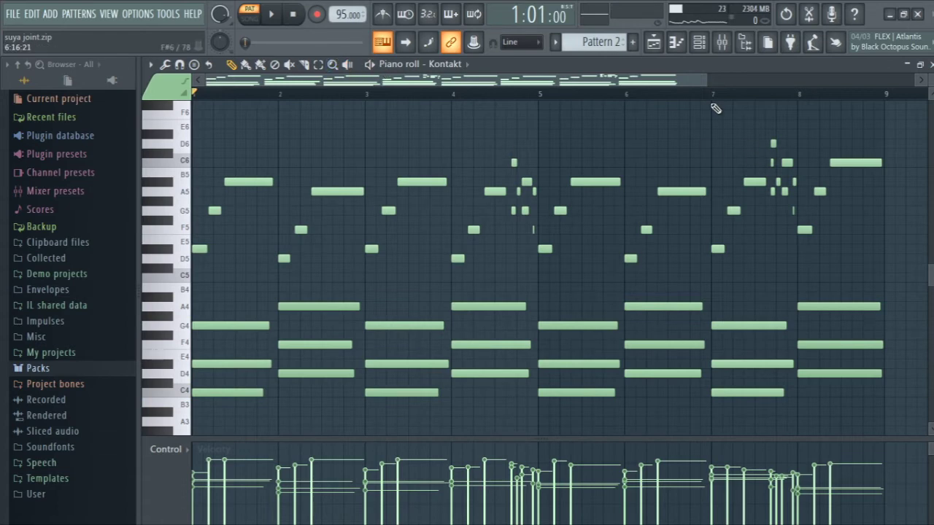
Step: Leave the piano roll and show the Jazz Guitar instrument loaded in the Kontakt channel, then close it
drag(708, 81, 926, 219)
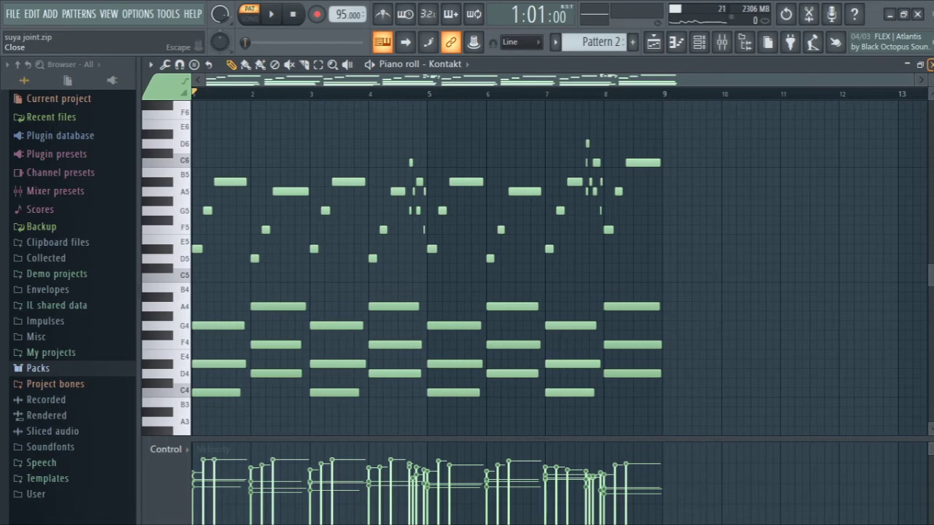
click(919, 65)
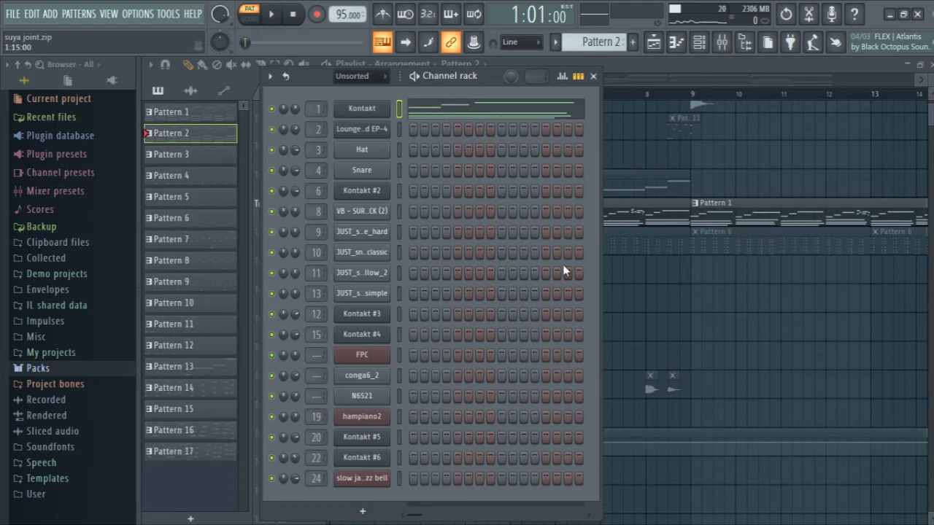
click(366, 110)
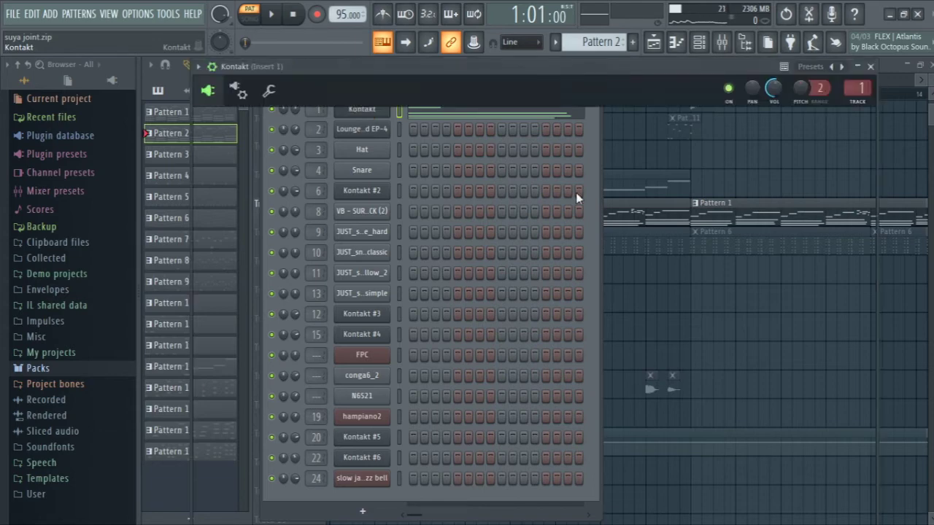
drag(579, 83, 469, 104)
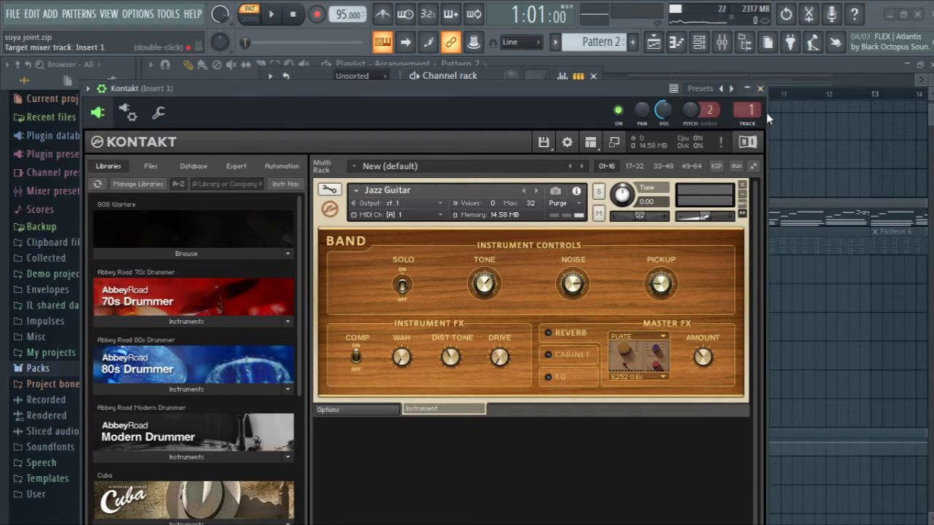
click(760, 89)
Step: Play Pattern 2 with the mixer shown, and set band 1 of Insert 1's Fruity parametric EQ 2 to 111 Hz
click(699, 41)
key(space)
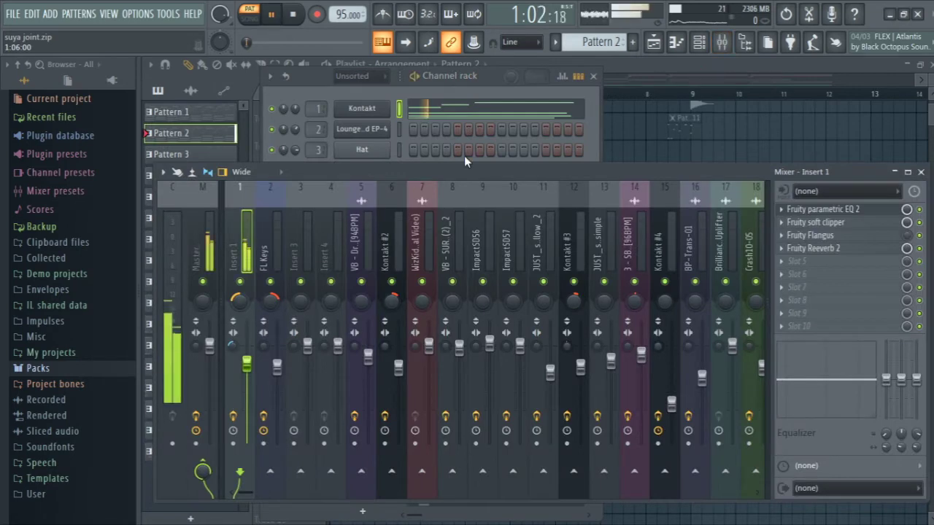
click(883, 211)
key(space)
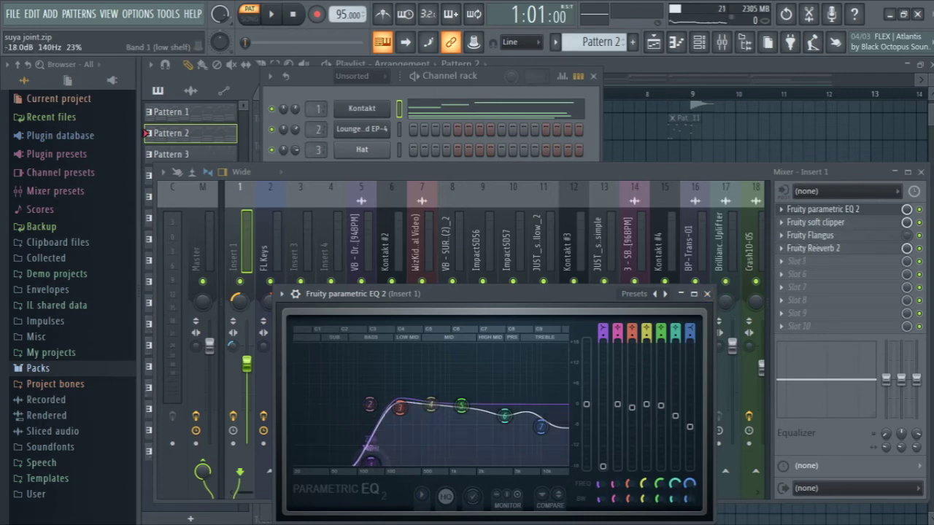
drag(371, 460, 366, 461)
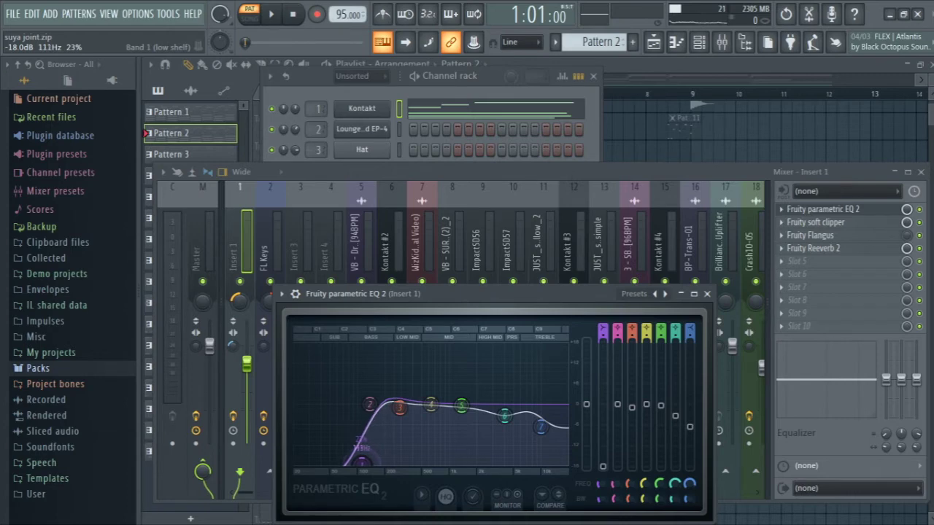
click(706, 294)
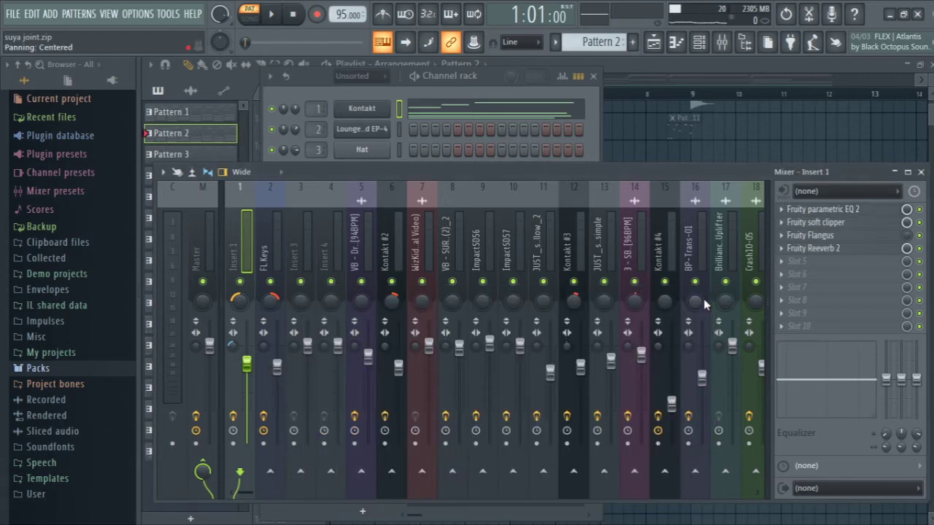
Step: Examine the Fruity soft clipper and Fruity Reeverb 2 settings on Insert 1 and play Pattern 2 briefly
click(850, 223)
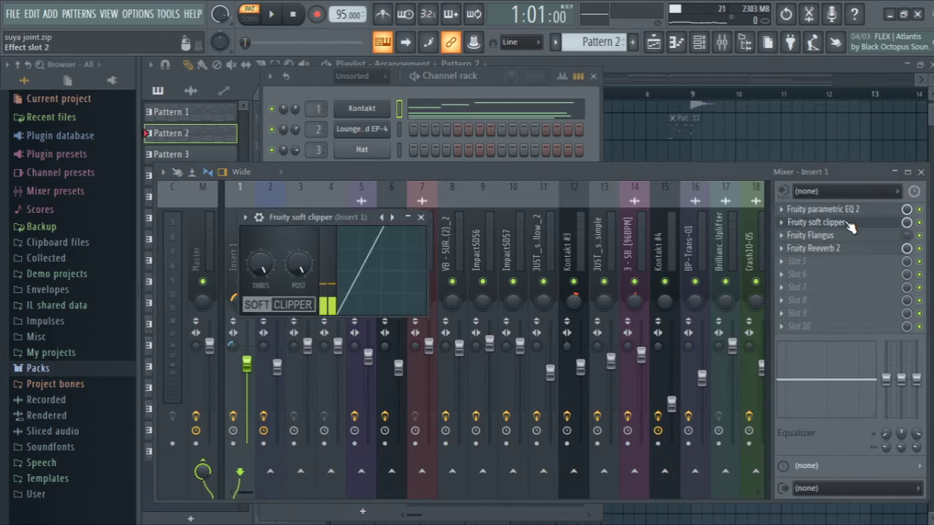
click(421, 217)
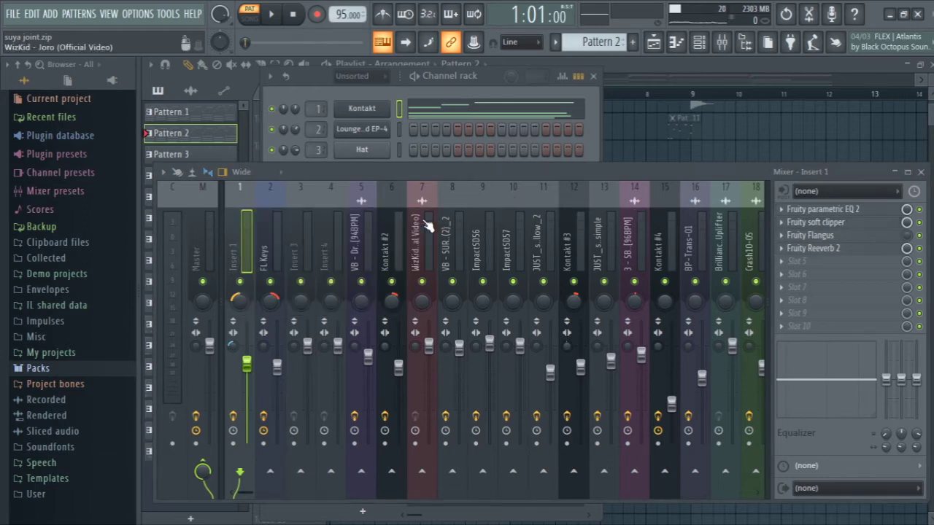
click(823, 249)
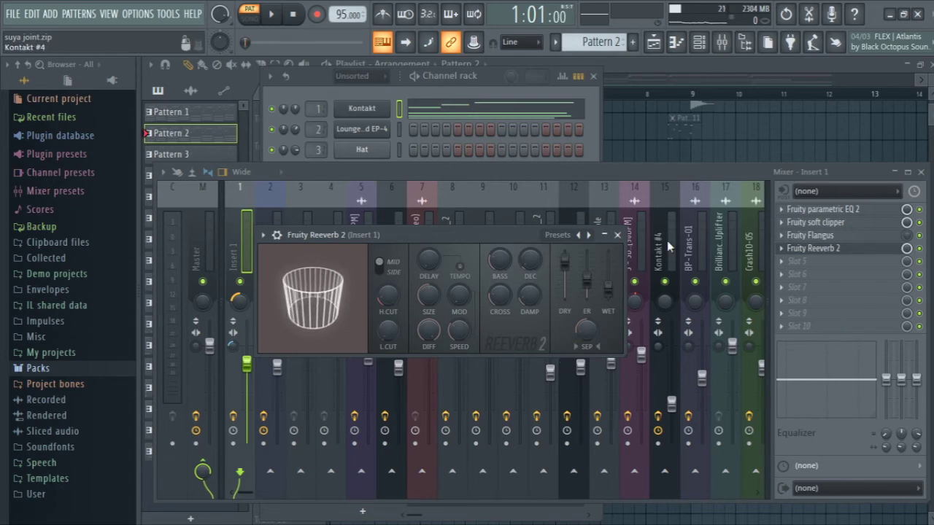
key(space)
key(space)
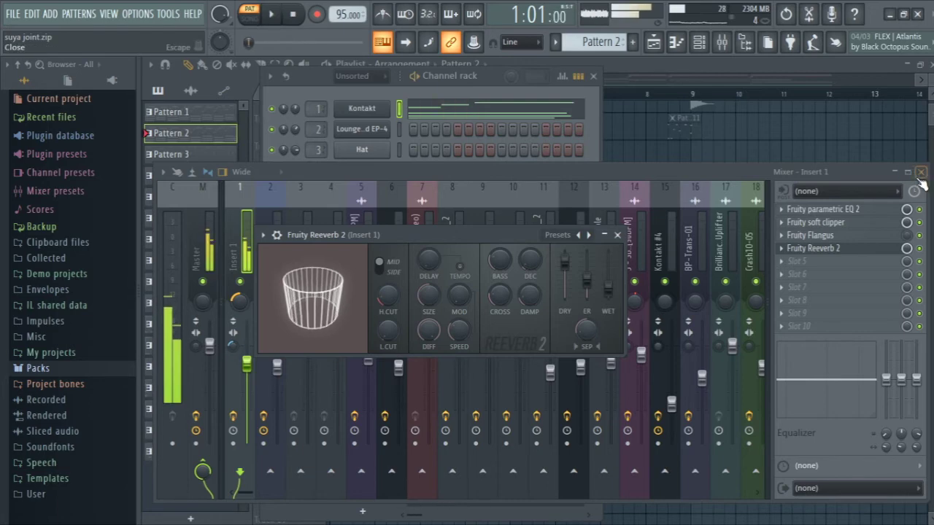
Step: Close the mixer, show the Kontakt channel's Jazz Guitar instrument again and return to the playlist
click(920, 172)
click(360, 113)
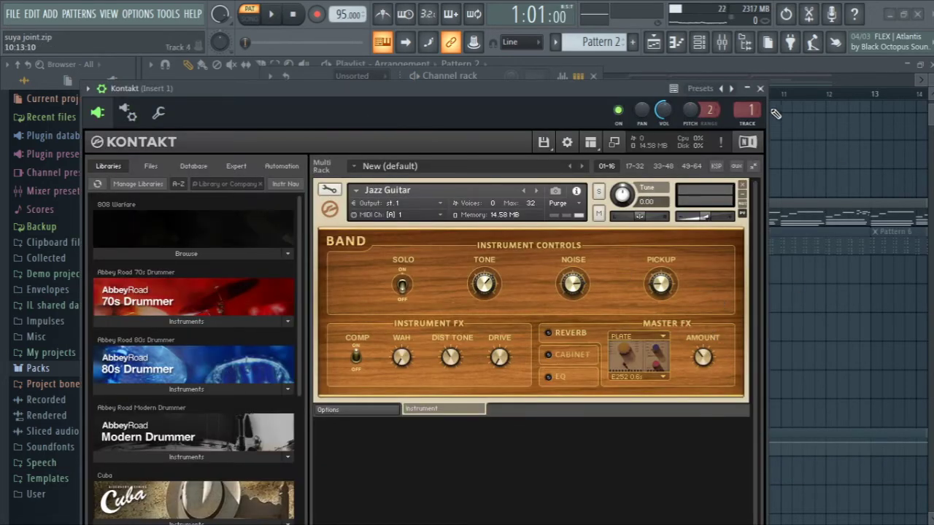
click(759, 88)
click(784, 140)
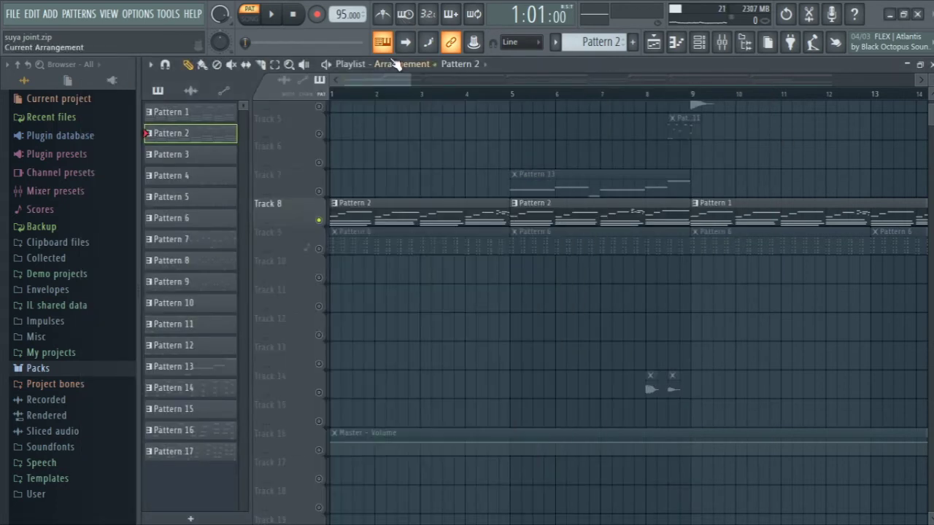
Step: Unmute Track 9 in the playlist and open its first Pattern 6 clip in the Lounge Lizard EP-4 piano roll
click(318, 248)
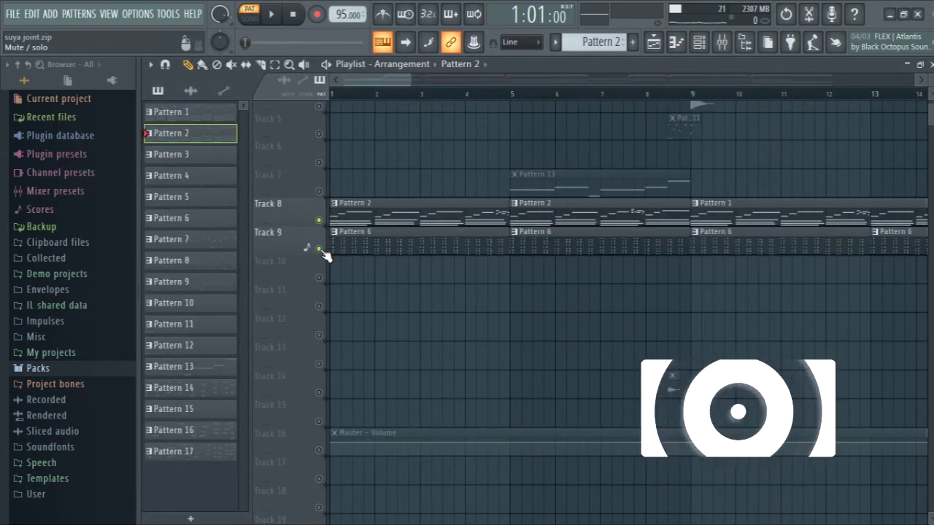
double_click(368, 246)
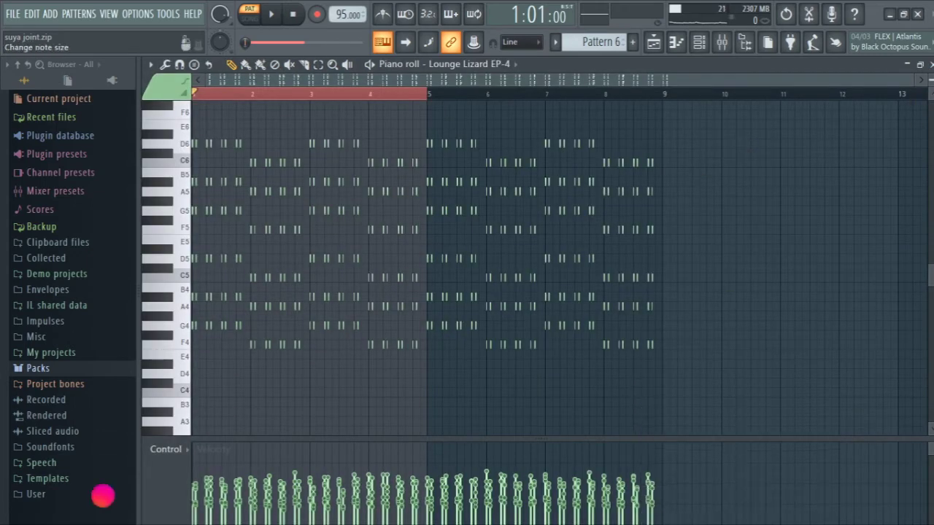
Step: Show the Lounge Lizard EP-4 instrument with its NE3 Rhodes 1 program, and return to Pattern 6's piano roll
key(Escape)
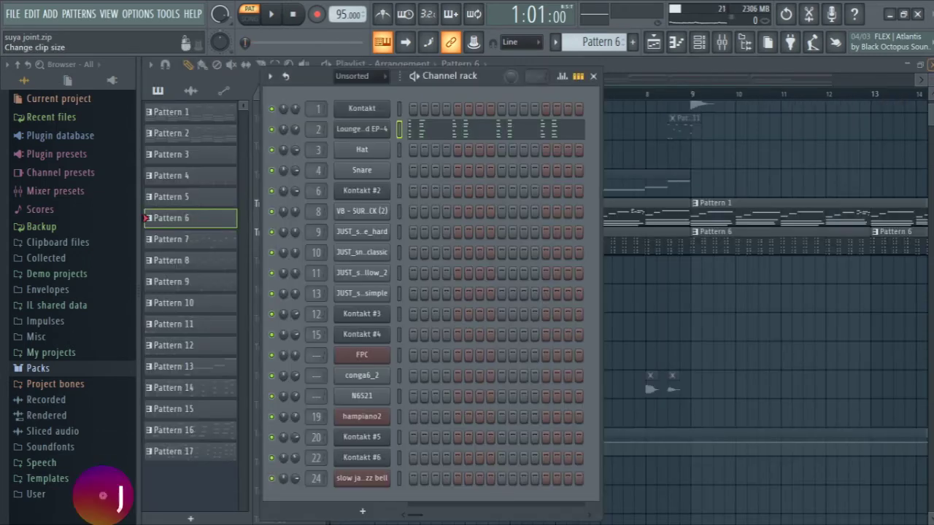
click(359, 131)
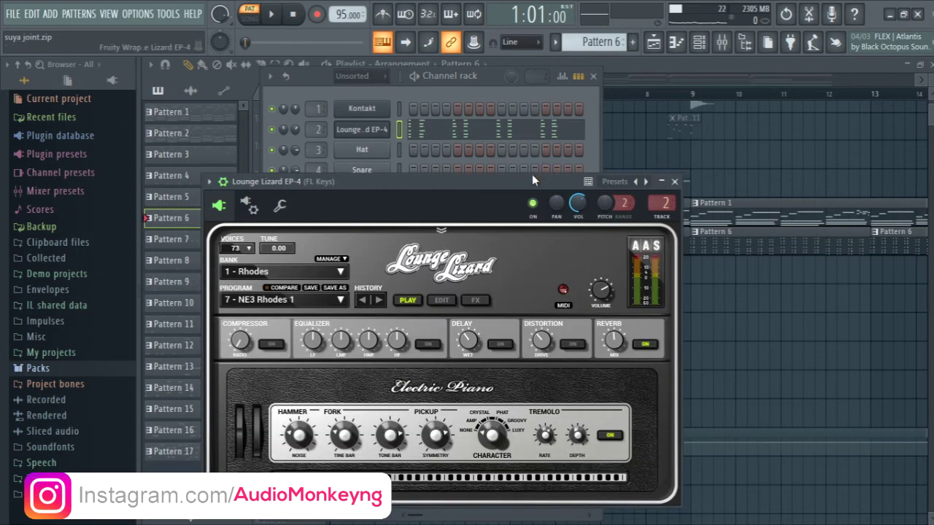
drag(532, 178, 589, 132)
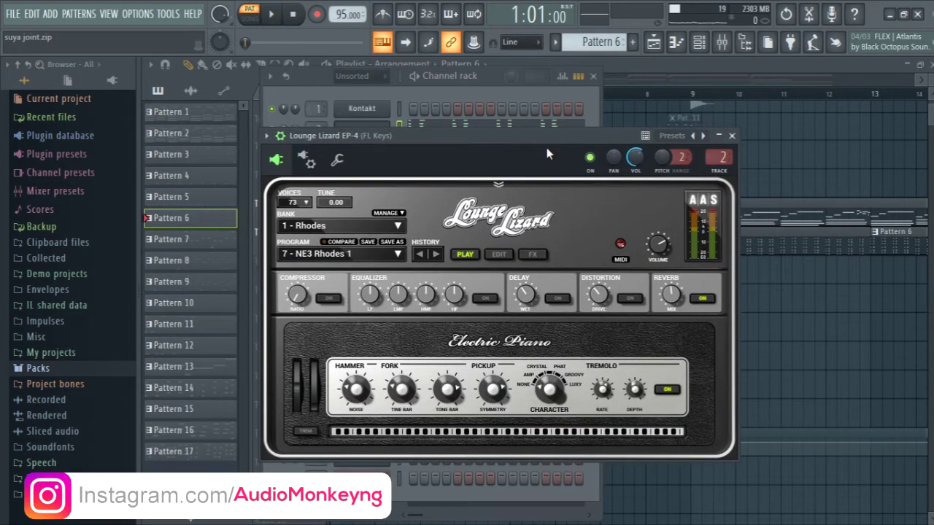
click(733, 138)
double_click(467, 142)
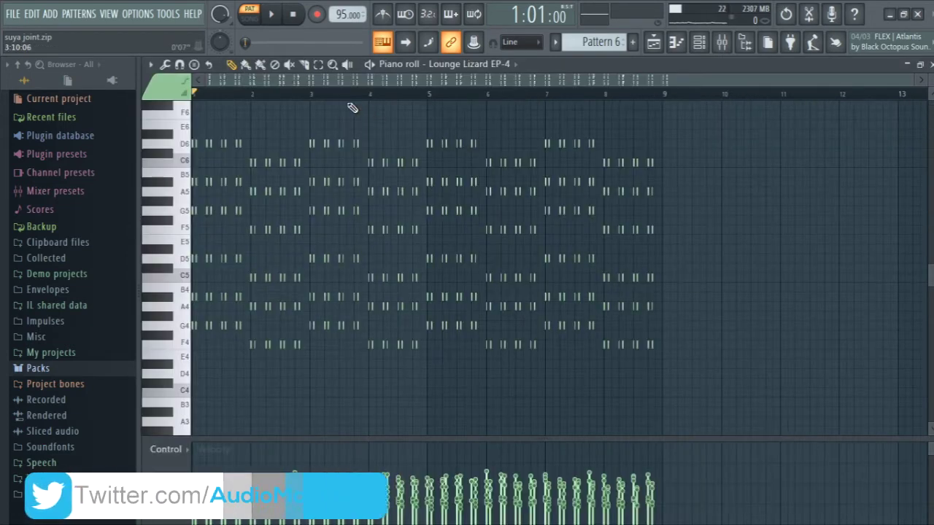
Step: Play Pattern 6 while viewing its Lounge Lizard EP-4 notes, and return to the playlist before stopping playback
click(332, 64)
drag(732, 151, 263, 436)
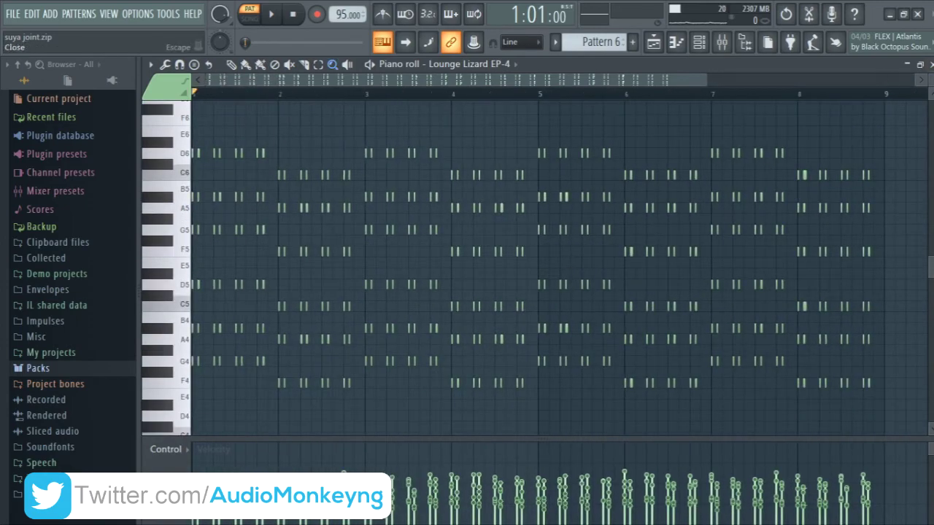
click(930, 65)
key(space)
click(502, 132)
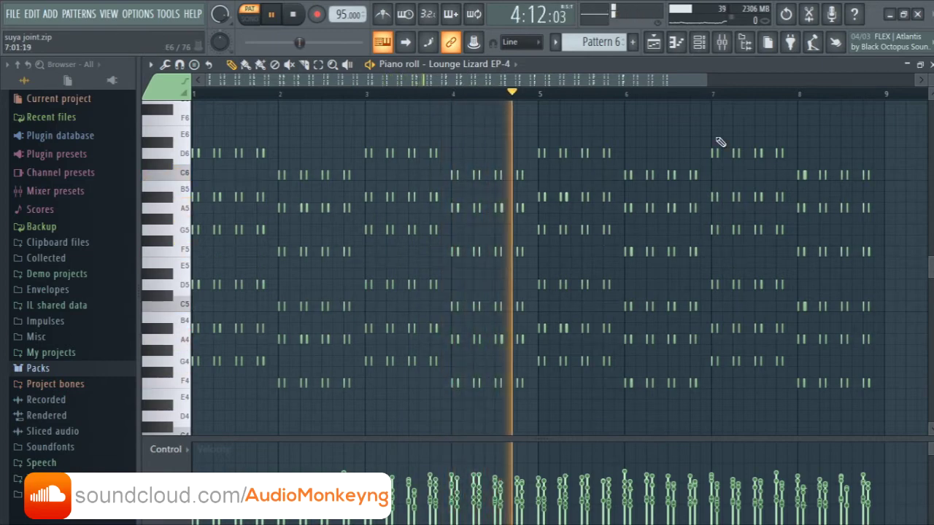
click(653, 41)
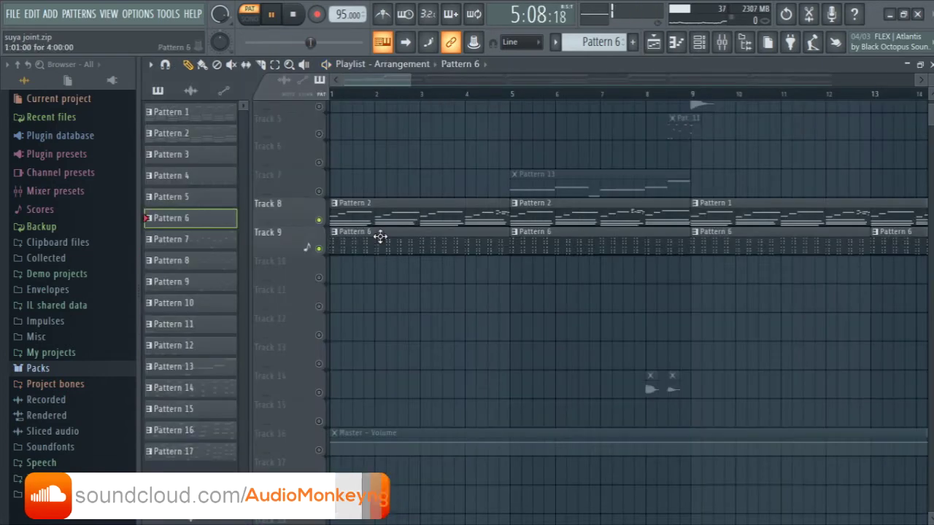
key(space)
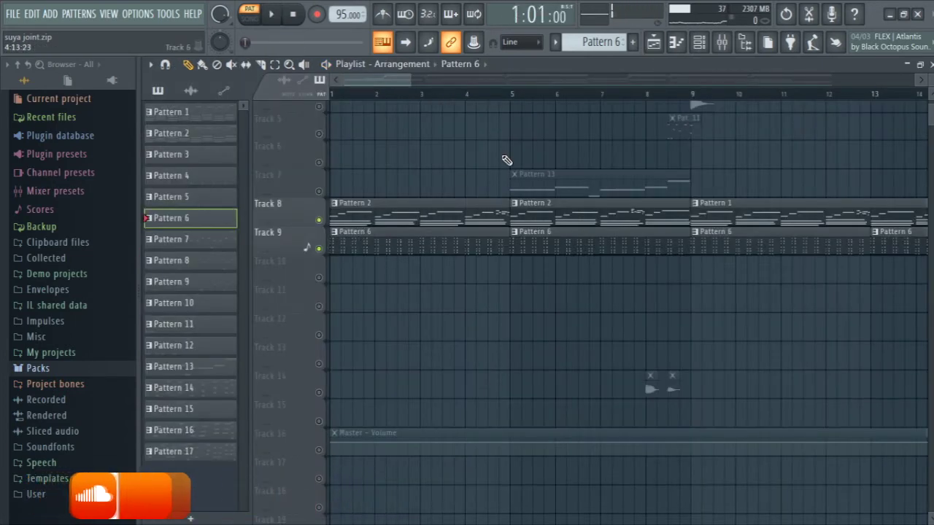
Step: Switch playback to song mode and listen to Tracks 8 and 9 together from bar 1
click(249, 16)
key(space)
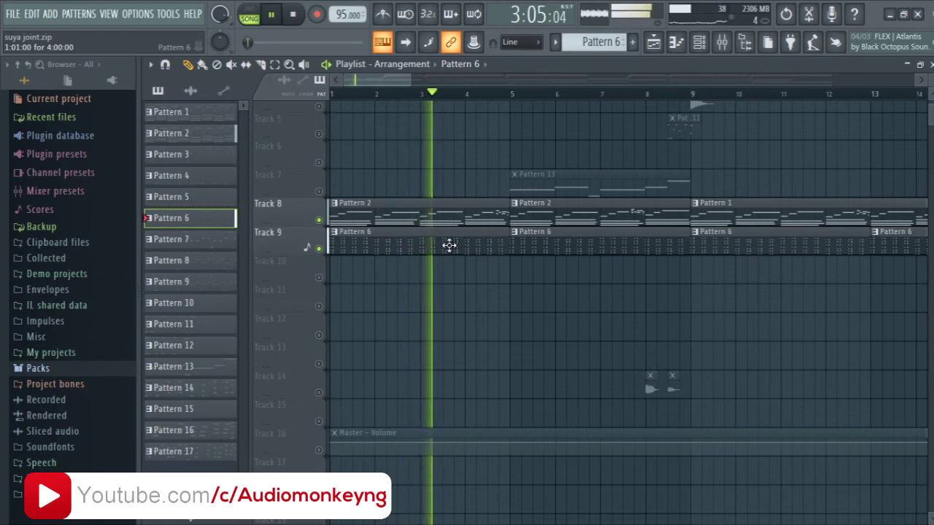
key(space)
Step: Open Track 8's first Pattern 2 clip in the Kontakt piano roll, examine its chords and melody, and clear the time selection
click(460, 213)
double_click(460, 213)
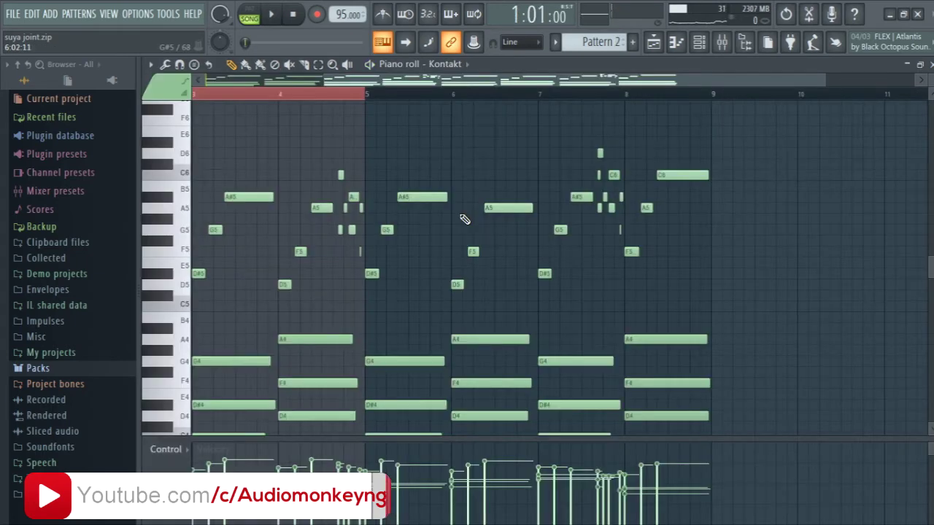
click(337, 64)
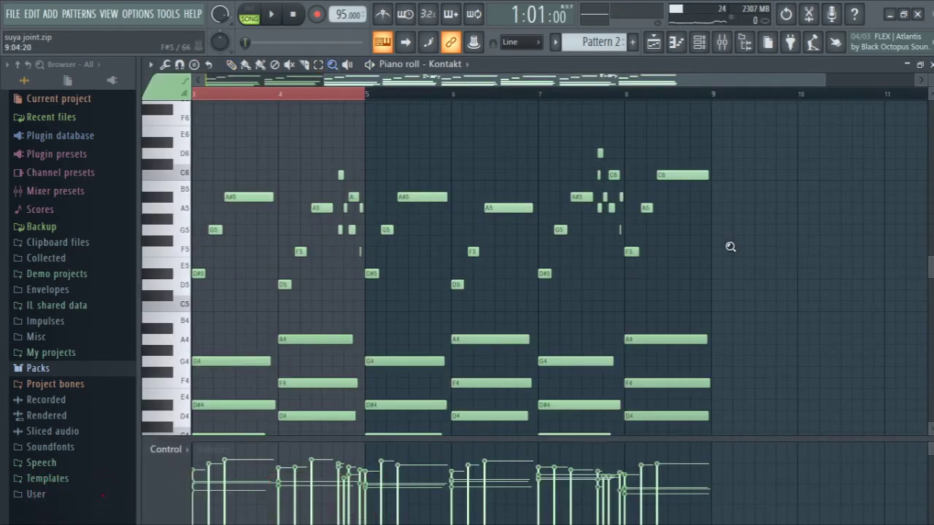
drag(732, 207, 192, 436)
right_click(356, 323)
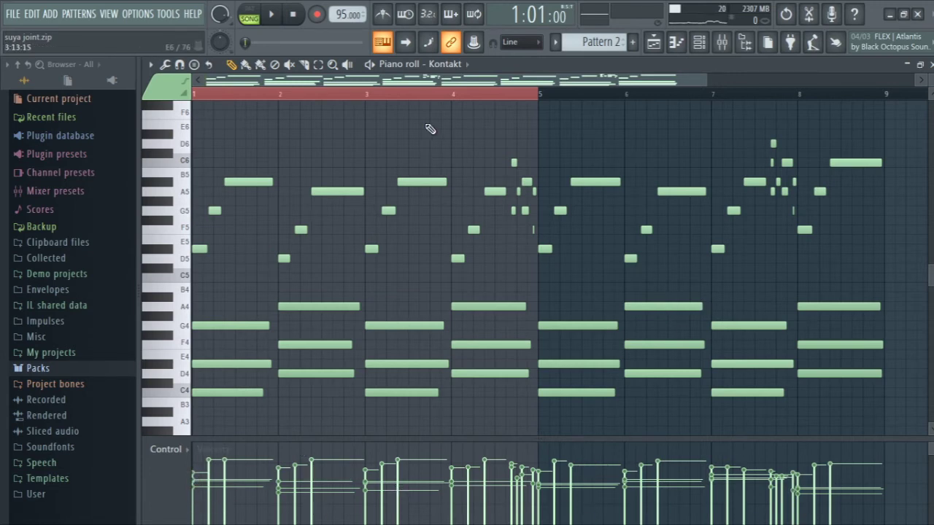
right_click(554, 98)
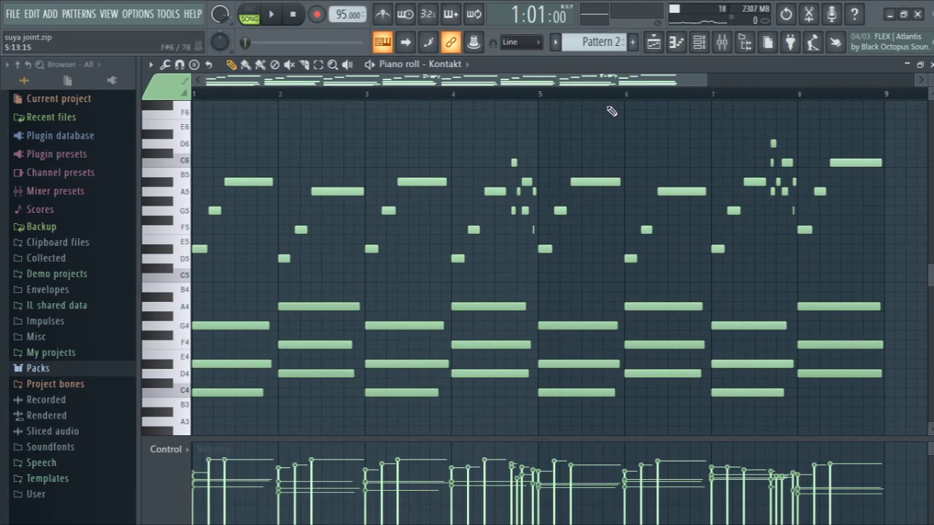
click(931, 64)
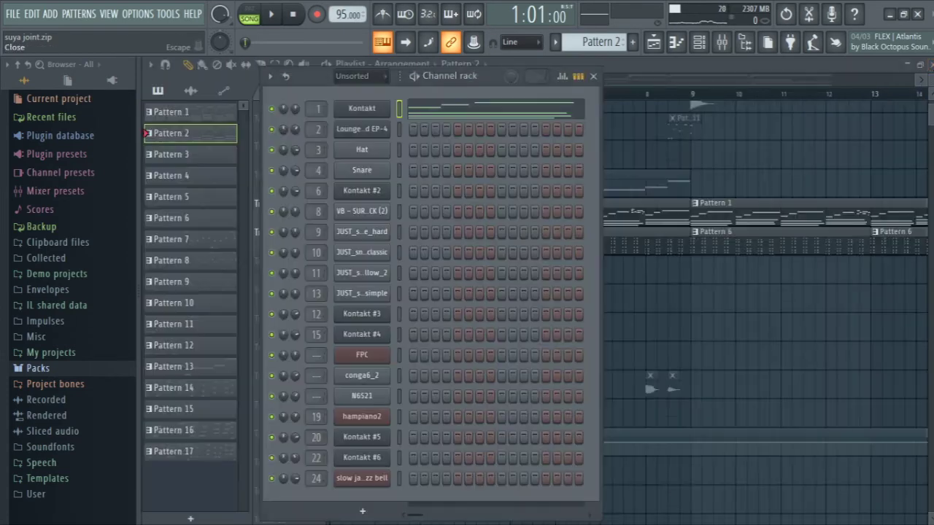
Step: Return to the playlist, place the playhead at bar 5 and unmute Track 7
click(655, 45)
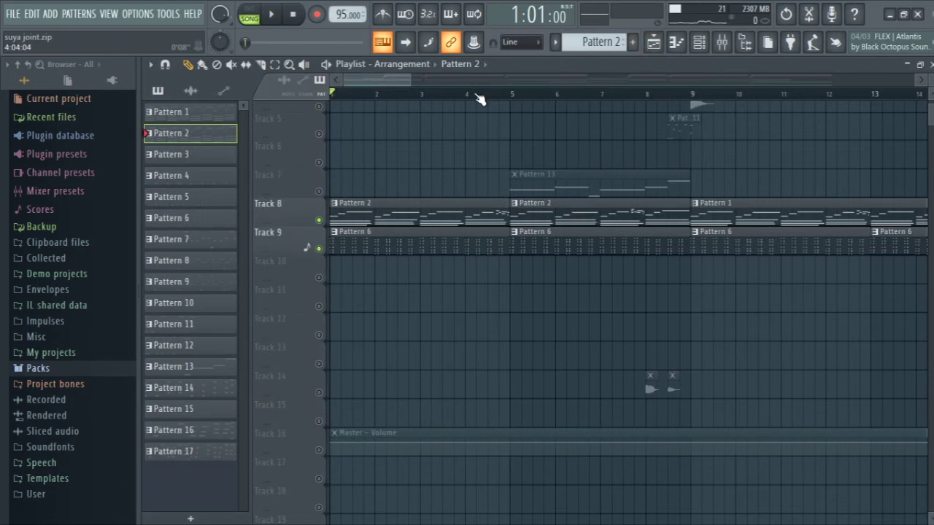
drag(390, 77, 398, 79)
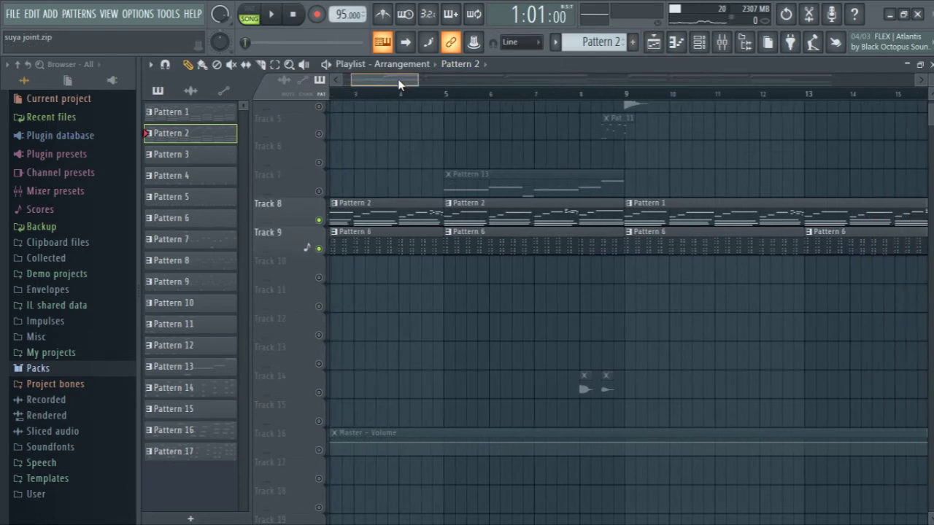
click(445, 95)
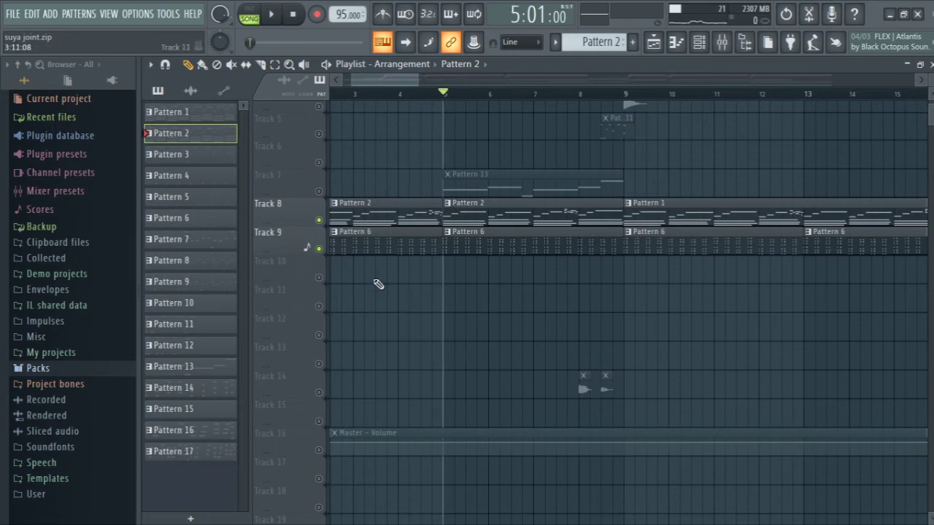
click(291, 66)
right_click(414, 221)
drag(353, 118, 481, 383)
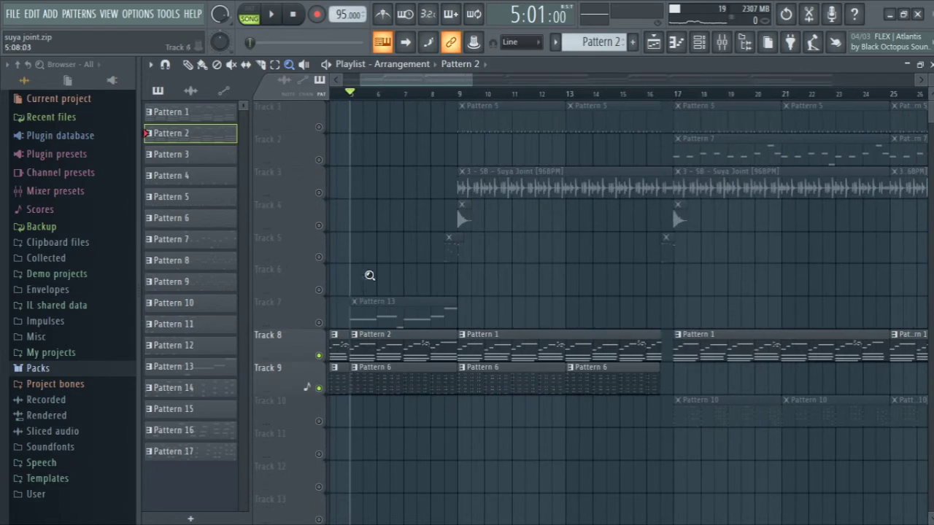
click(188, 64)
click(319, 322)
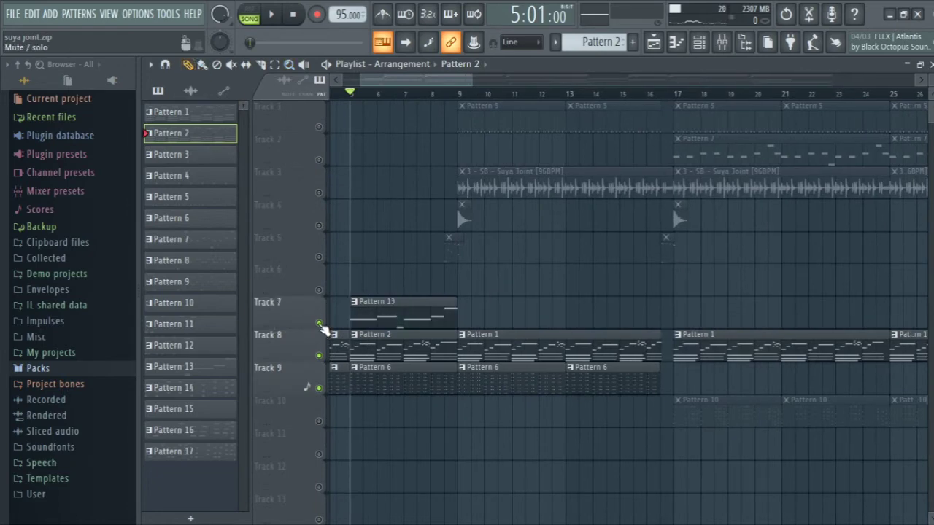
Step: Examine Pattern 13's notes and its Kontakt #5 Cabinet Bass 2 instrument, playing the part in song mode and pattern mode
double_click(394, 327)
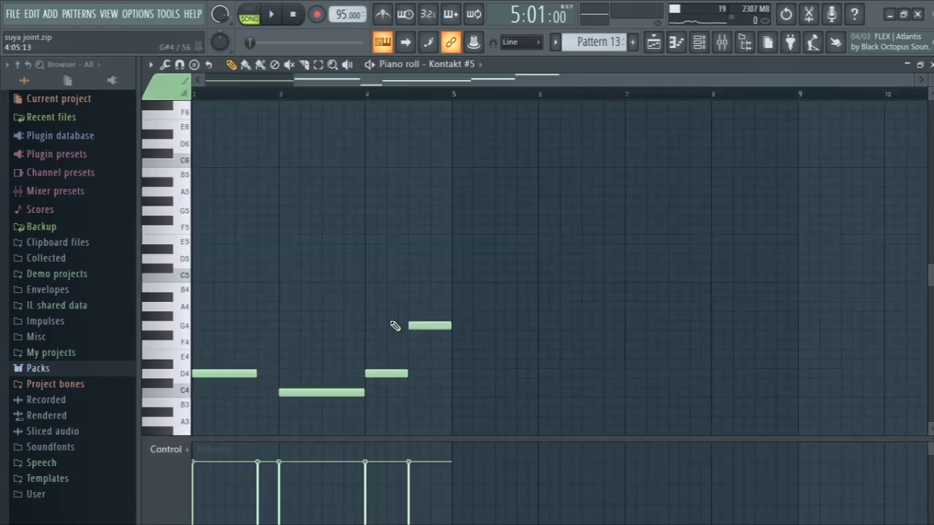
click(931, 65)
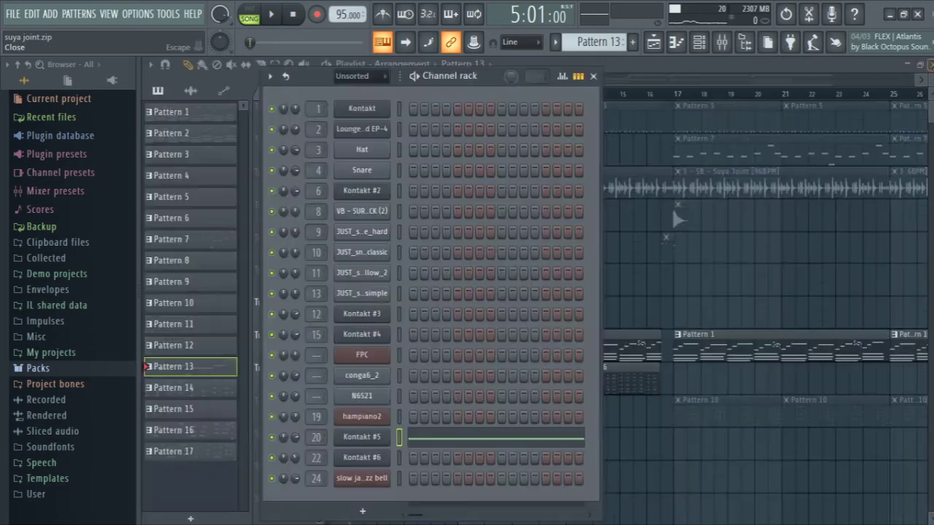
click(362, 436)
key(space)
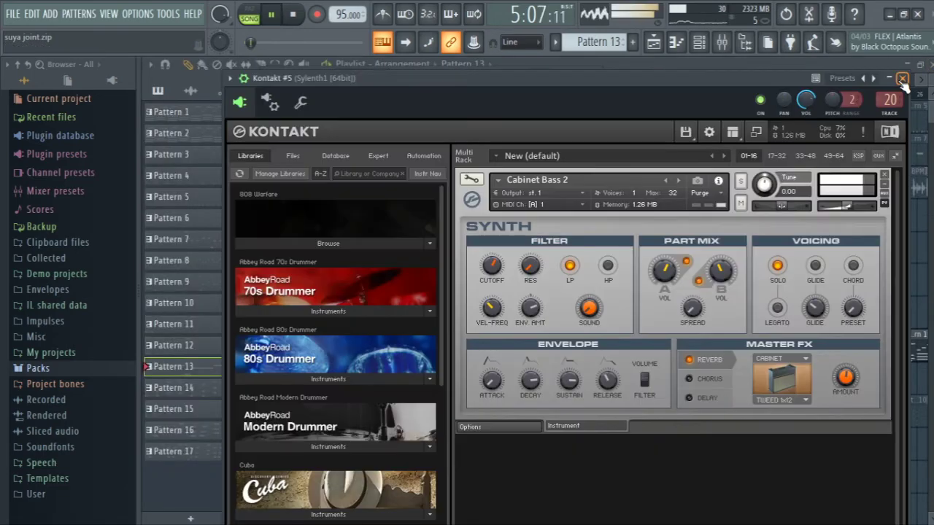
key(l)
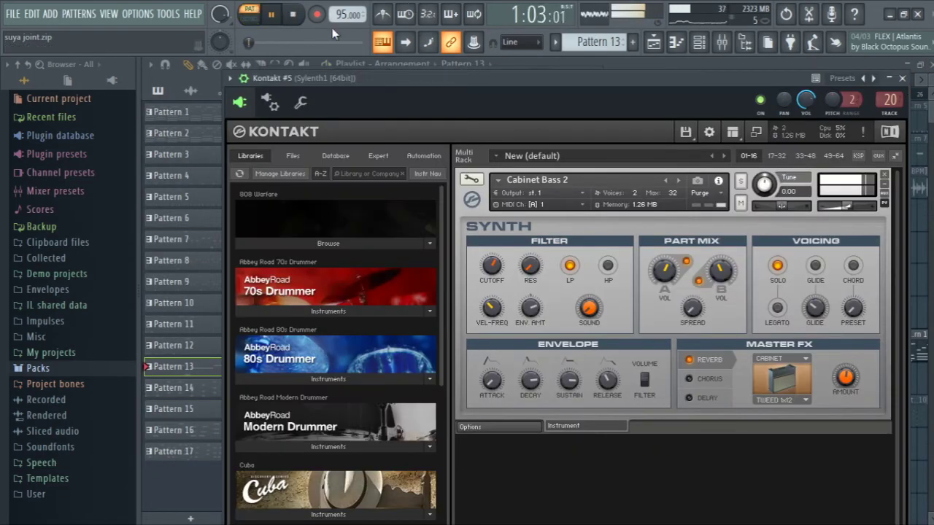
click(903, 78)
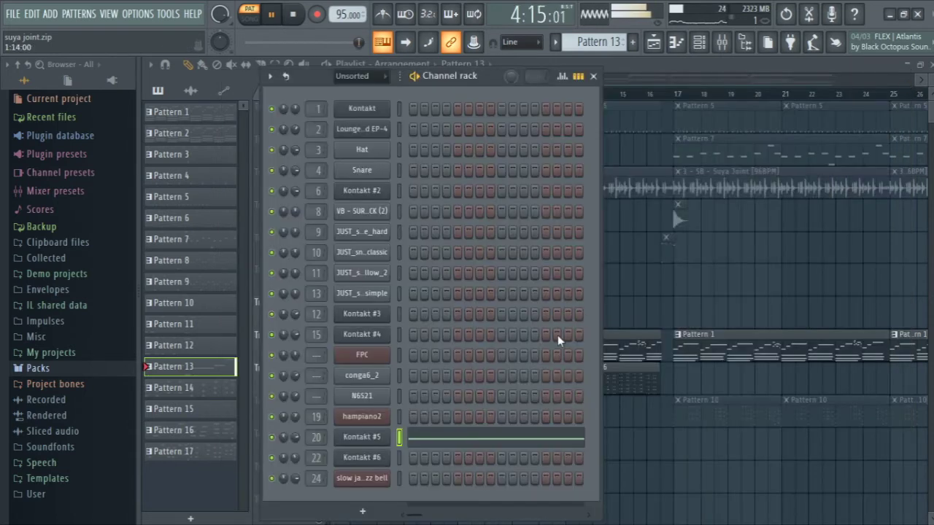
Step: Reopen Pattern 13's Kontakt #5 piano roll, stop playback and examine the bass notes from bar 1
click(498, 438)
key(space)
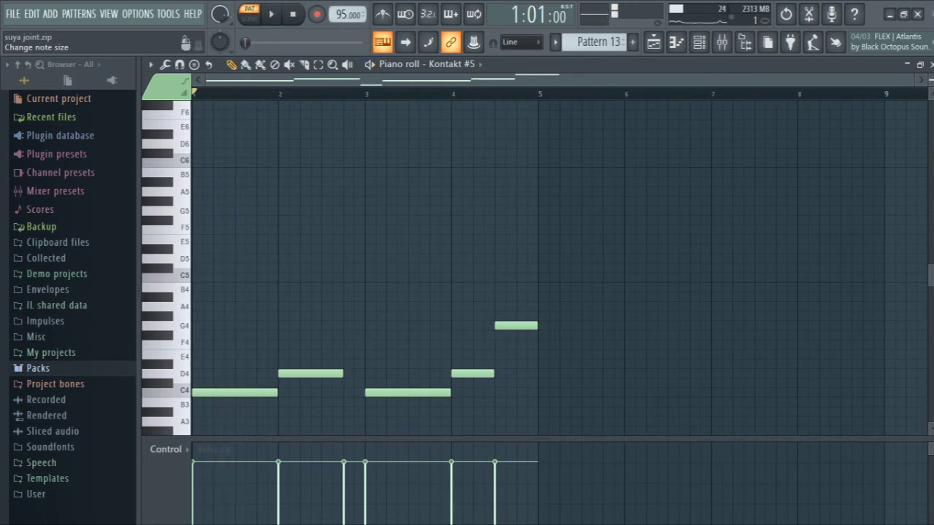
click(931, 65)
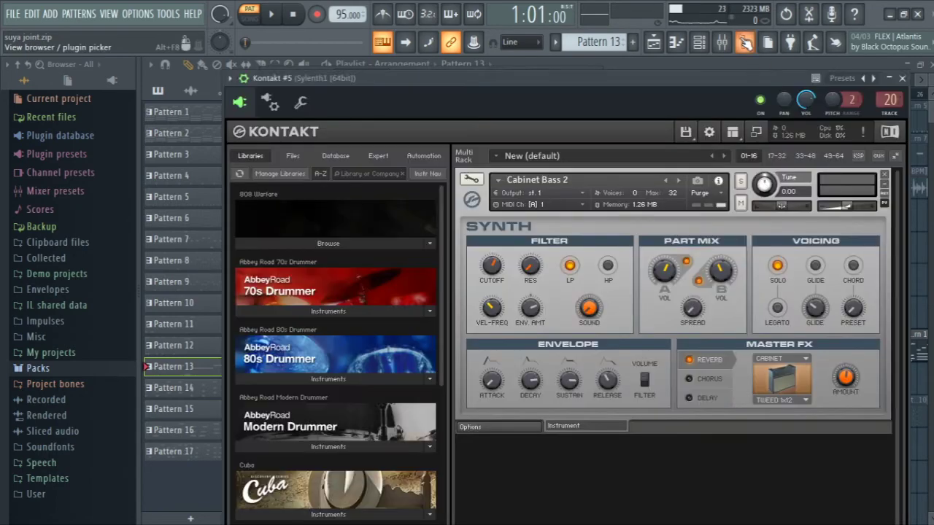
Step: Examine the effects on mixer track 20, including the Fruity Reeverb 2 settings, and close the mixer
click(722, 44)
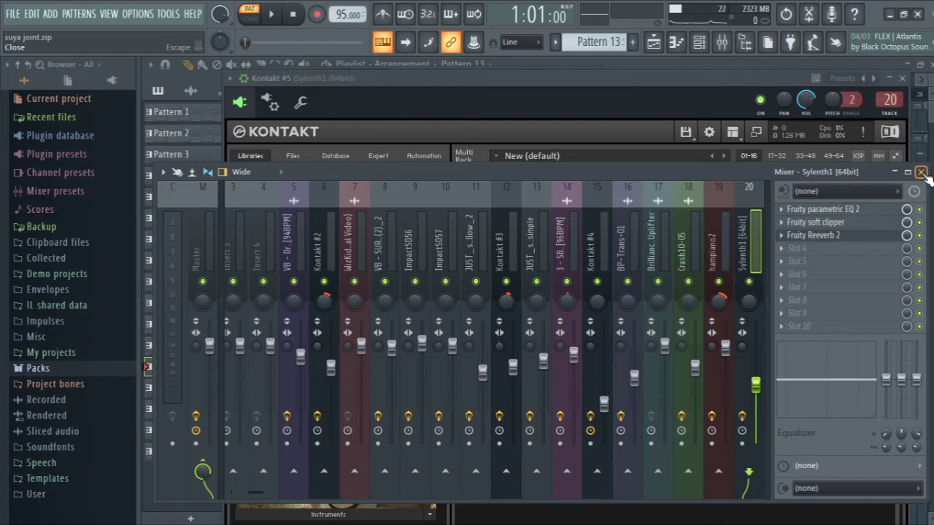
click(902, 78)
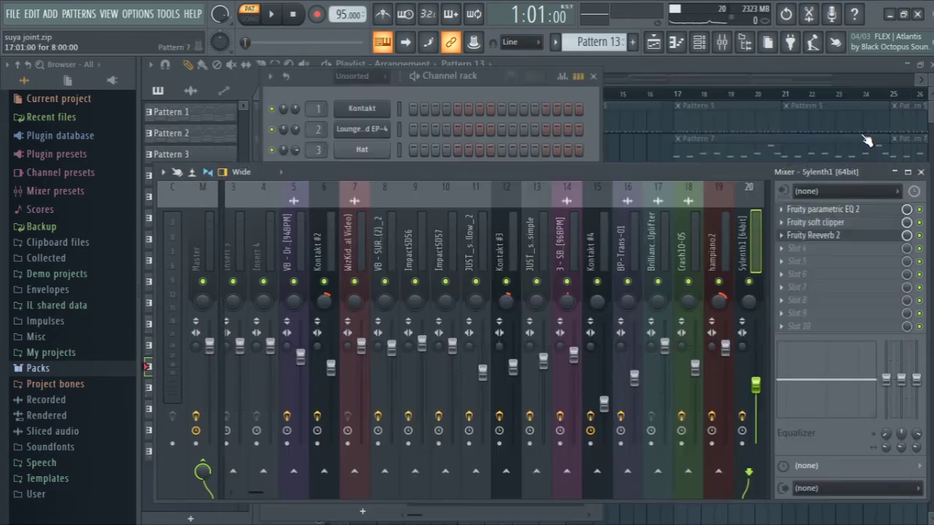
click(825, 237)
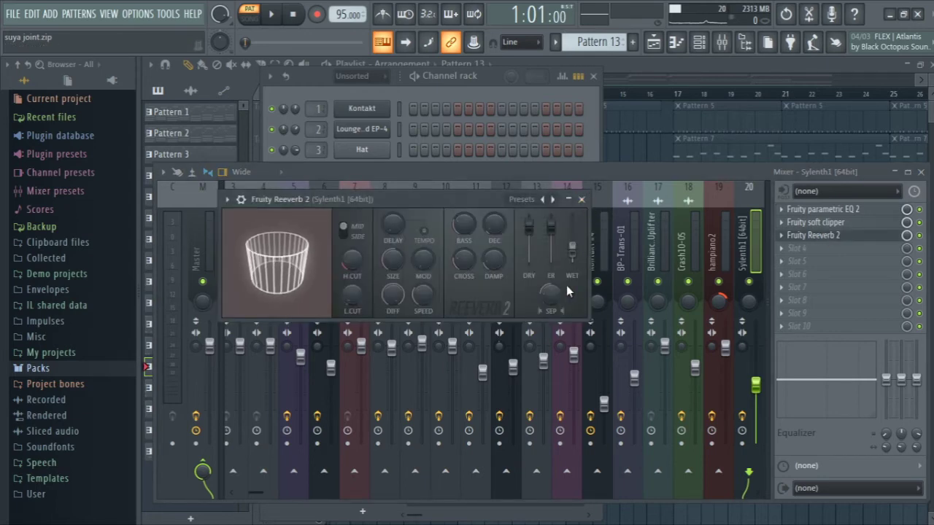
click(583, 200)
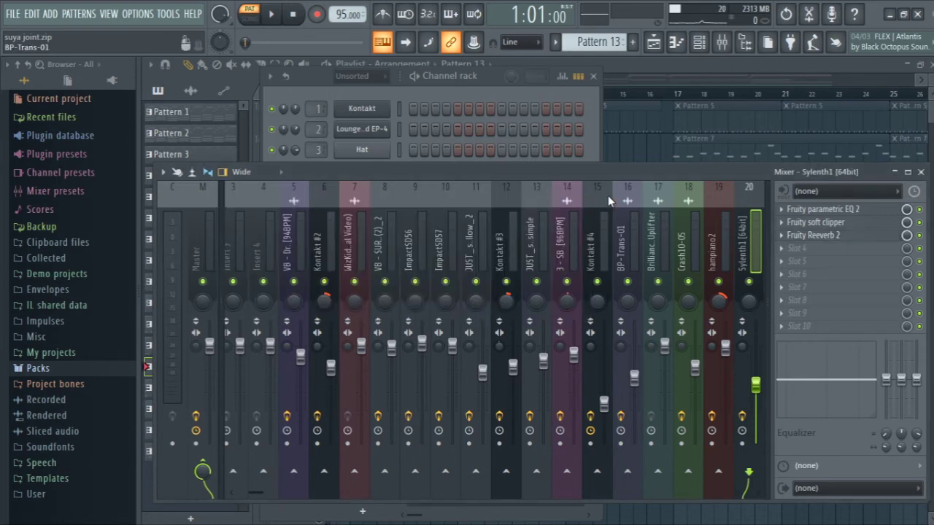
click(922, 172)
Step: Return to the playlist, show the whole arrangement and unmute Tracks 1 to 5, 10 to 12, 14 and 16
key(F6)
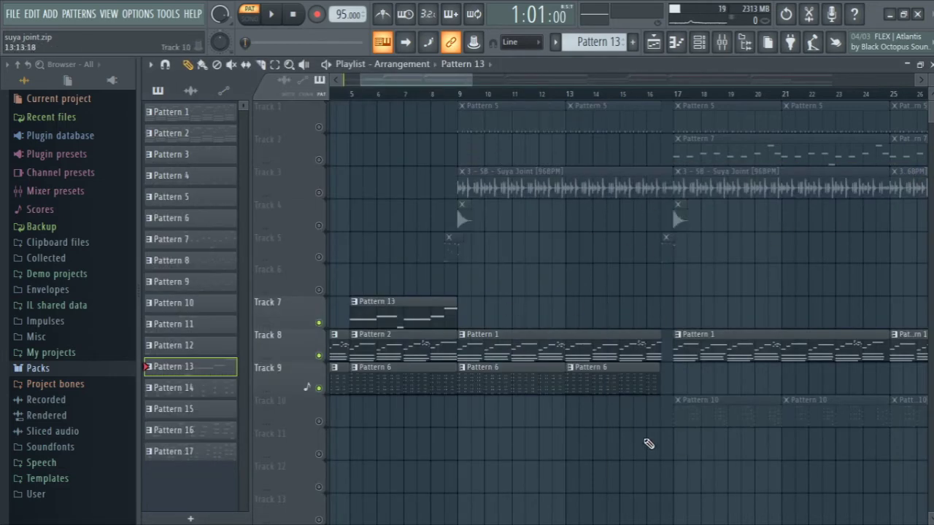
click(289, 64)
right_click(447, 234)
drag(413, 253, 363, 172)
right_click(482, 325)
click(360, 239)
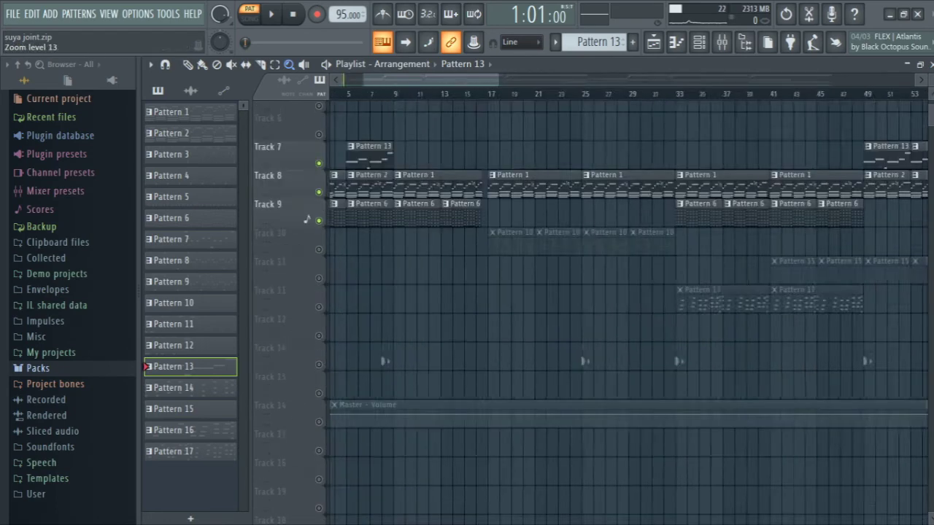
right_click(501, 402)
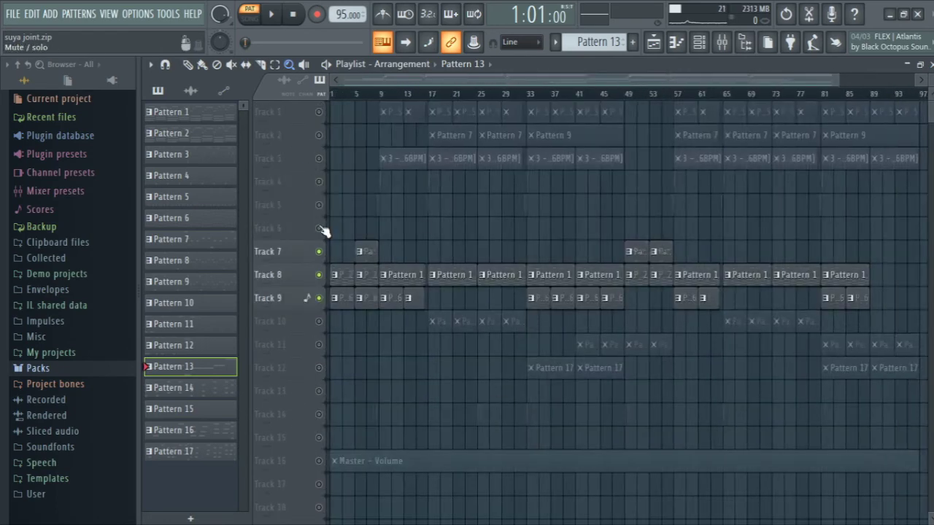
click(721, 43)
click(724, 48)
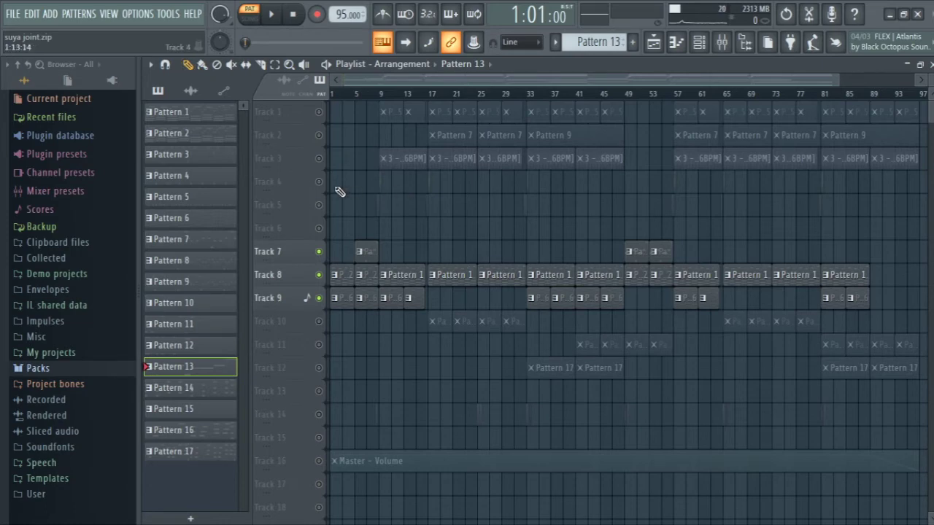
right_click(321, 231)
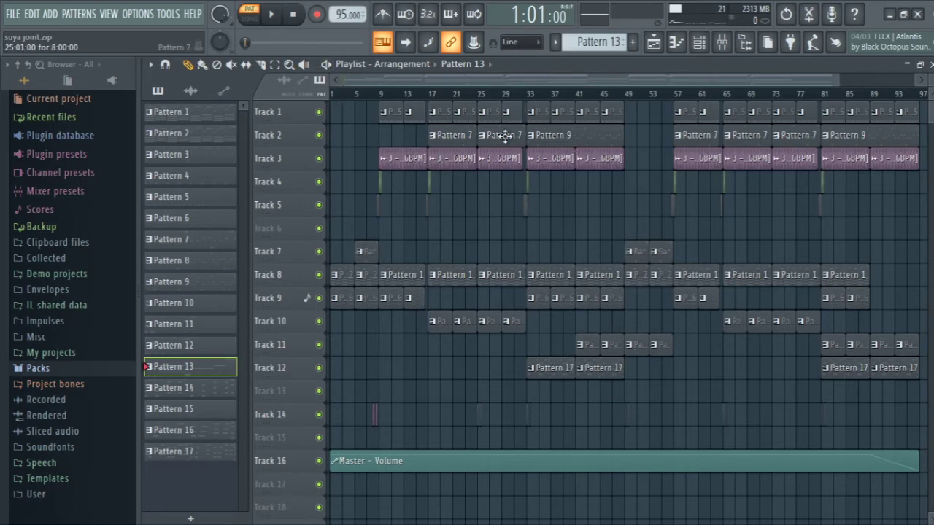
Step: Examine the first half of the arrangement, comparing the clips on Tracks 1 to 12 around bars 13 to 55
click(291, 66)
drag(425, 124, 648, 413)
right_click(649, 372)
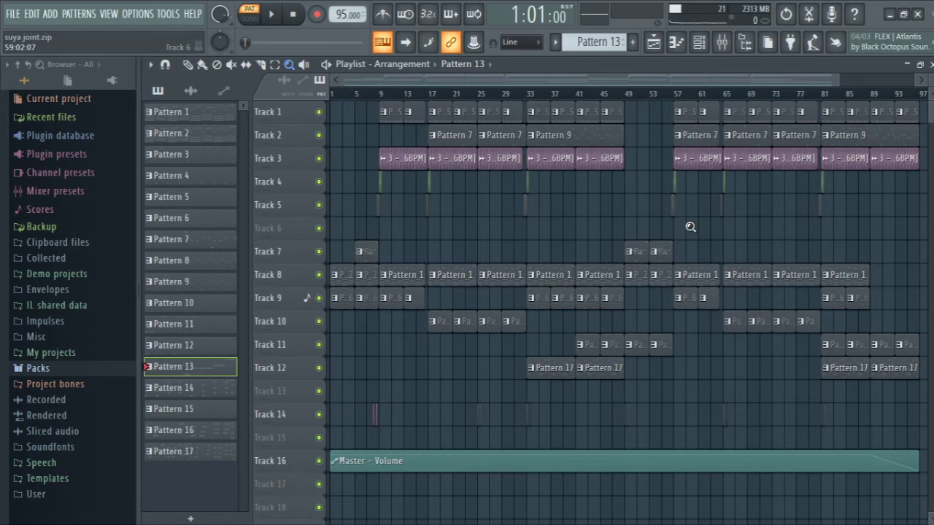
drag(411, 128, 670, 362)
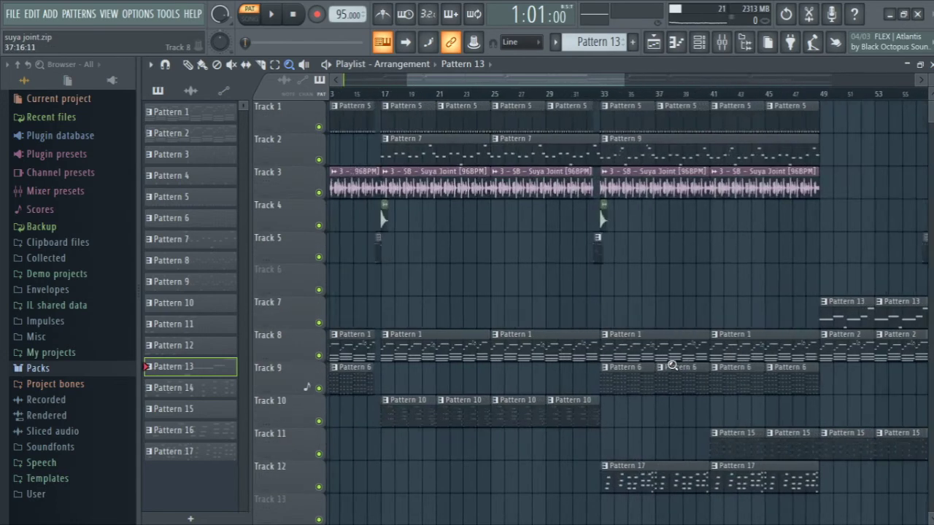
right_click(649, 318)
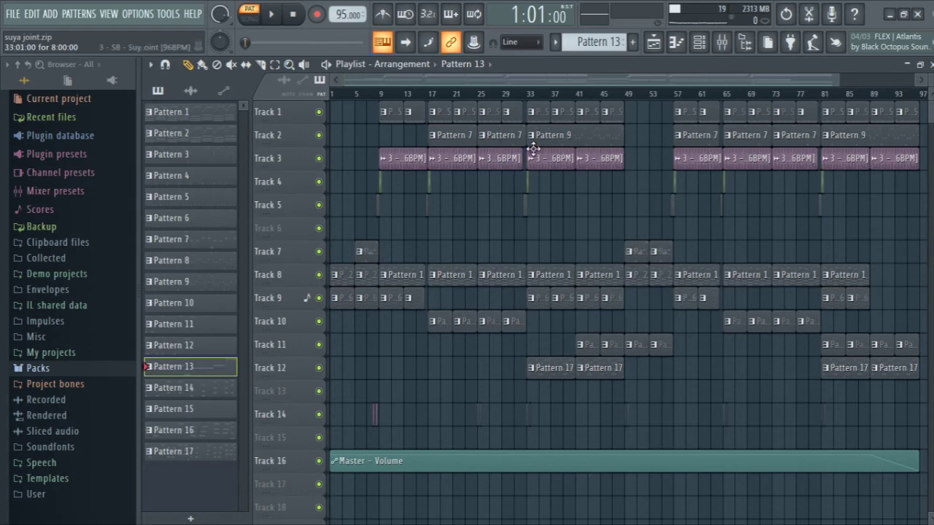
click(290, 67)
click(188, 66)
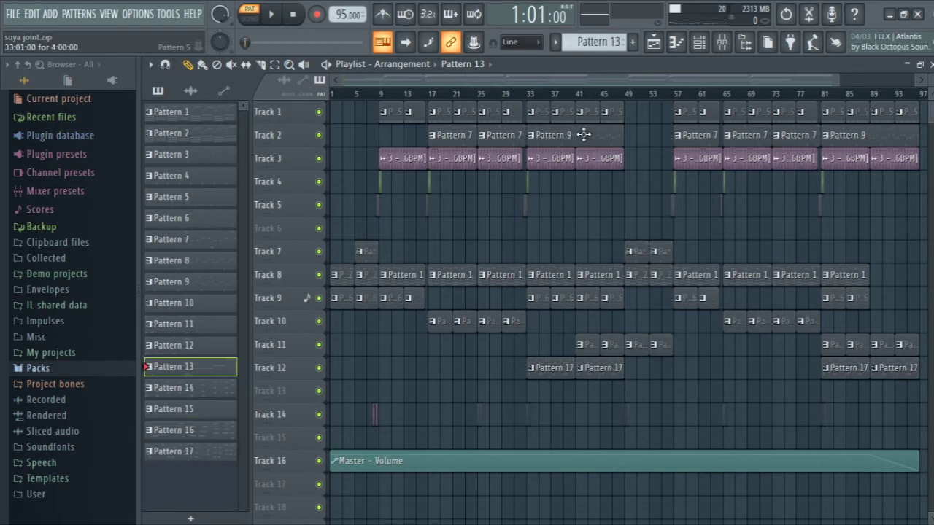
Step: Play the song from bar 17 and inspect the section's clips on Tracks 1 to 14 up close
click(431, 94)
key(space)
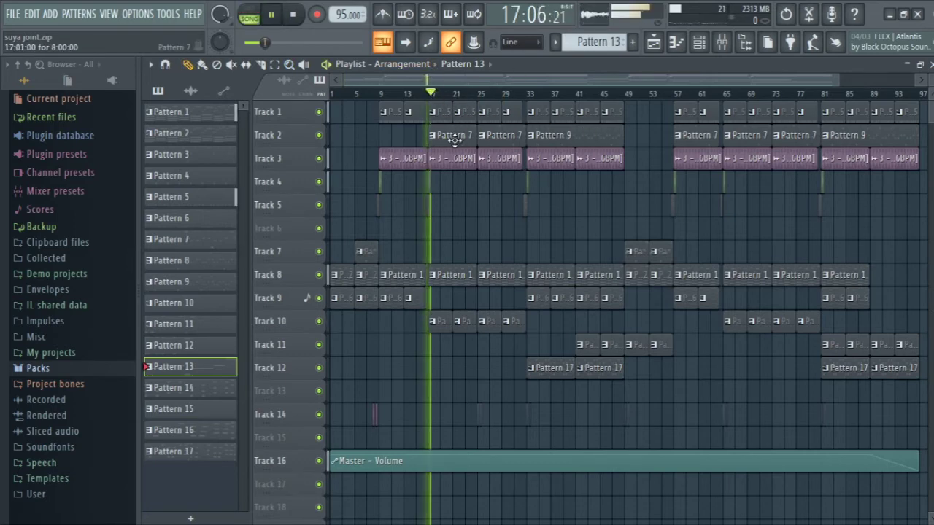
click(290, 65)
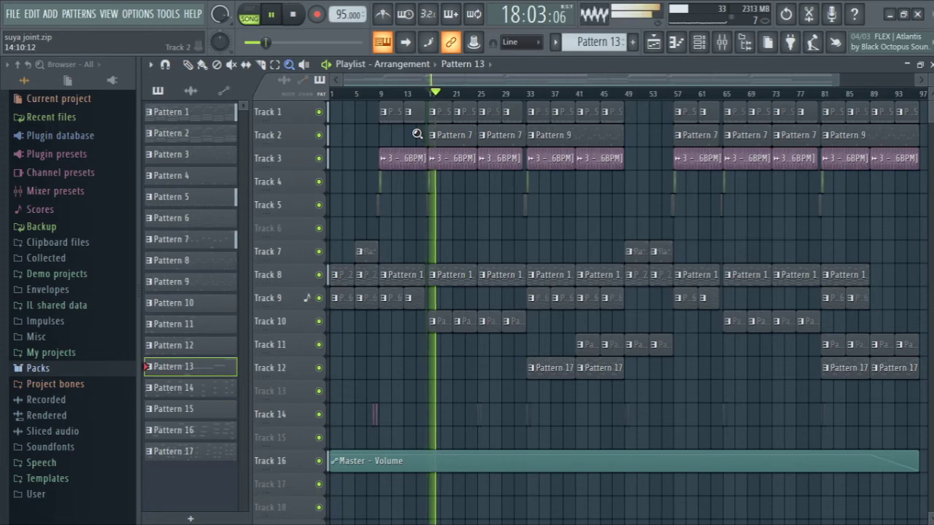
drag(407, 104, 608, 440)
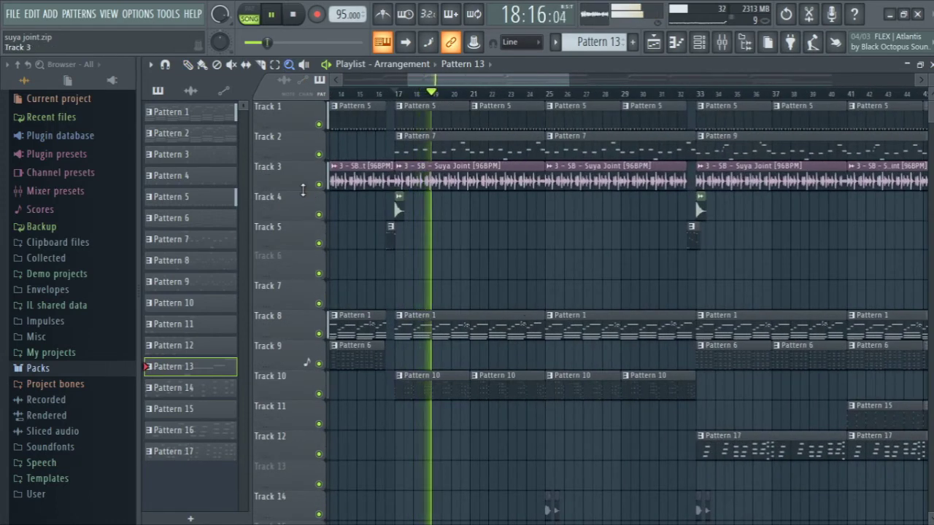
click(187, 64)
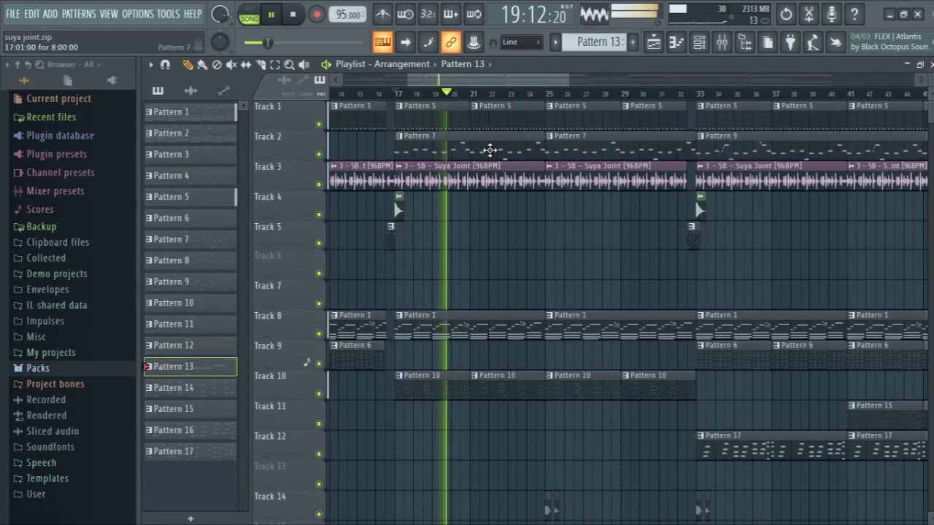
Step: Examine Pattern 7's notes and its Kontakt #4 Left Hand Sub Bass instrument, playing the part in pattern mode
double_click(489, 150)
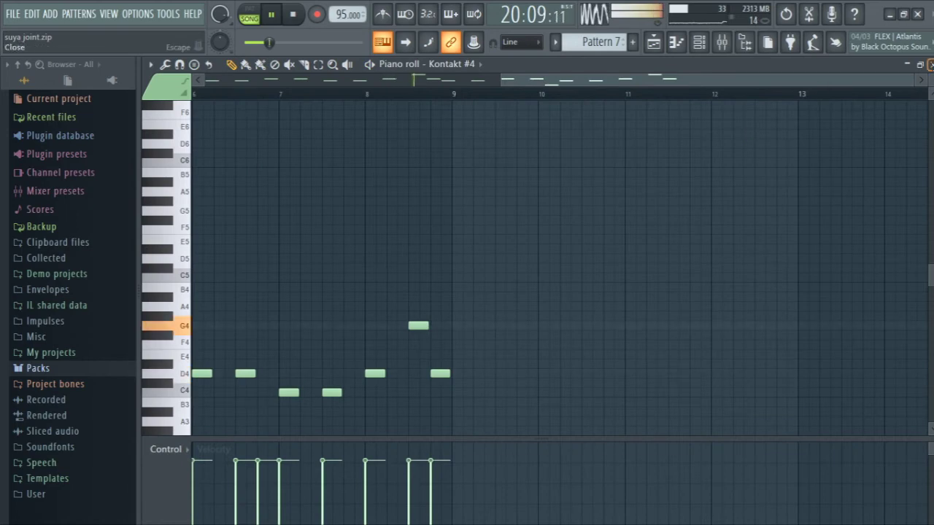
click(929, 64)
click(249, 10)
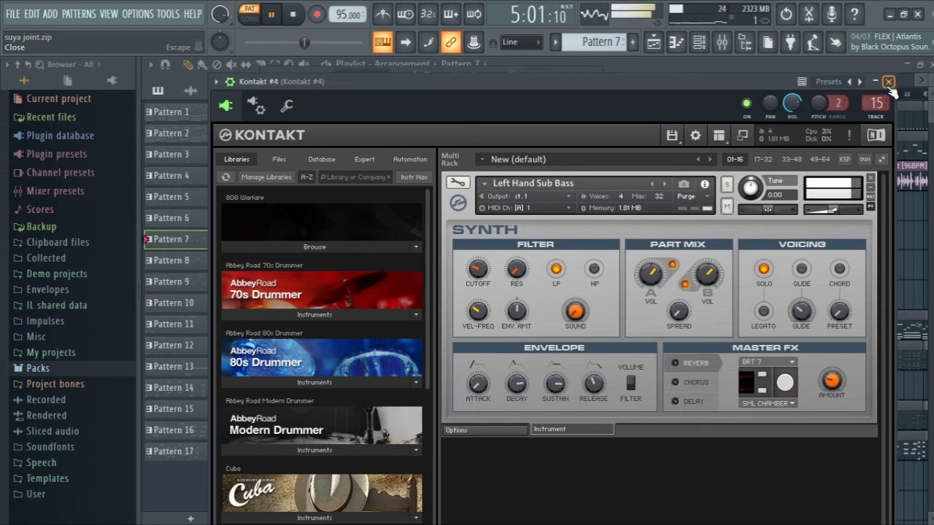
click(889, 82)
key(space)
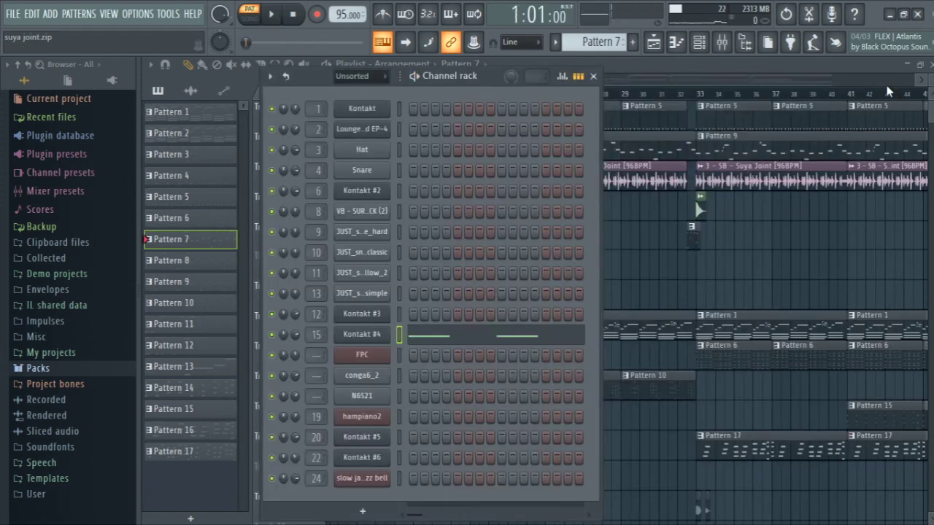
Step: Examine the effects on the Kontakt #4 mixer track and return to the playlist
click(722, 44)
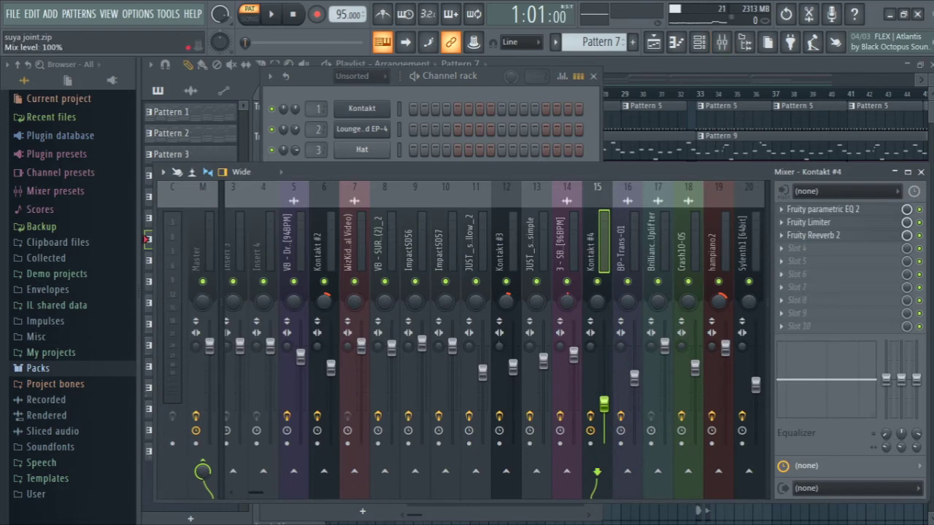
click(921, 173)
click(637, 159)
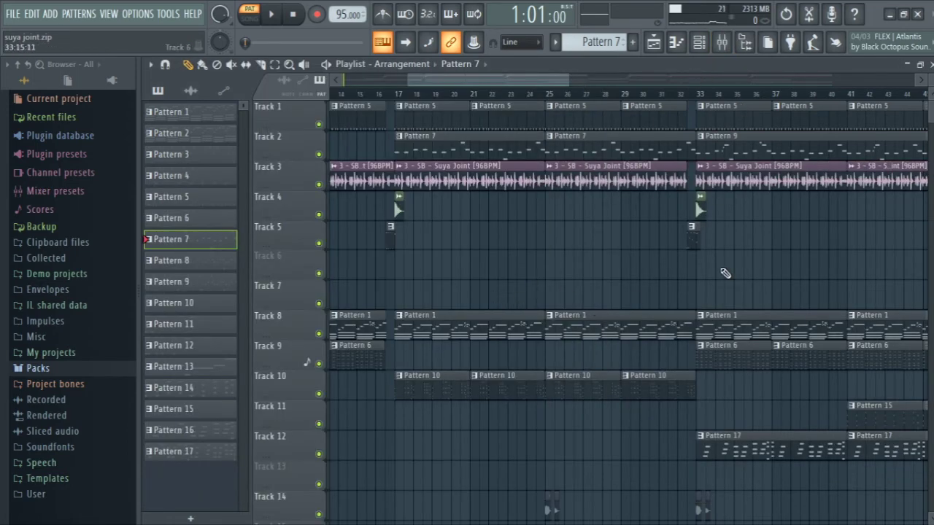
Step: Open Pattern 10 from Track 10, view its hampiano2 notes and play the part in pattern mode
double_click(426, 394)
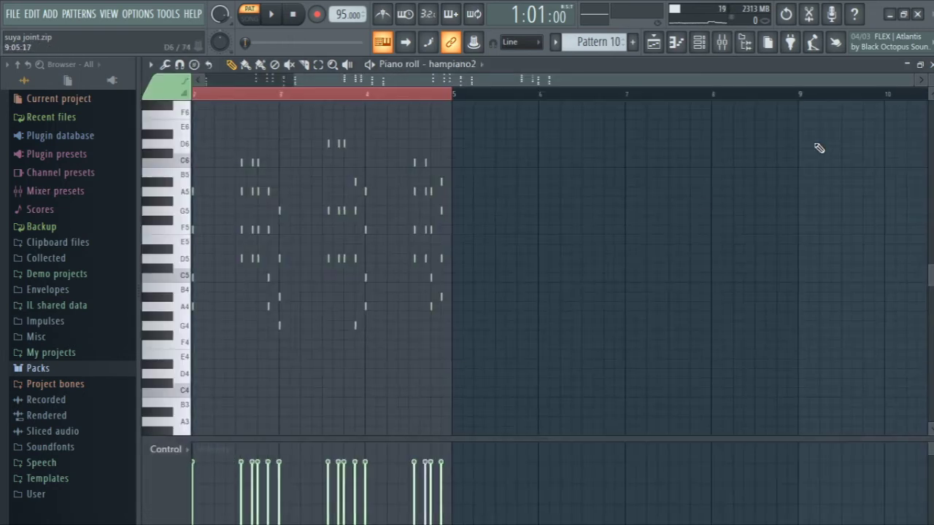
click(931, 64)
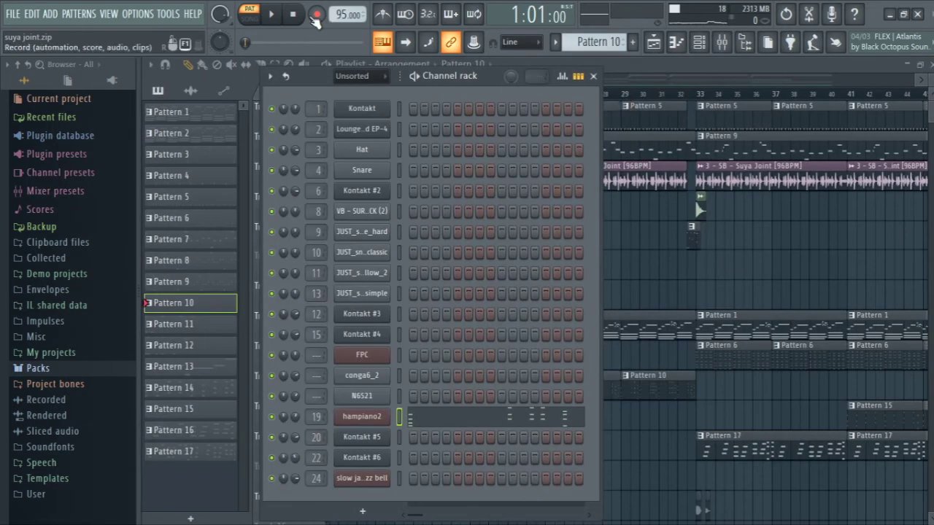
click(271, 13)
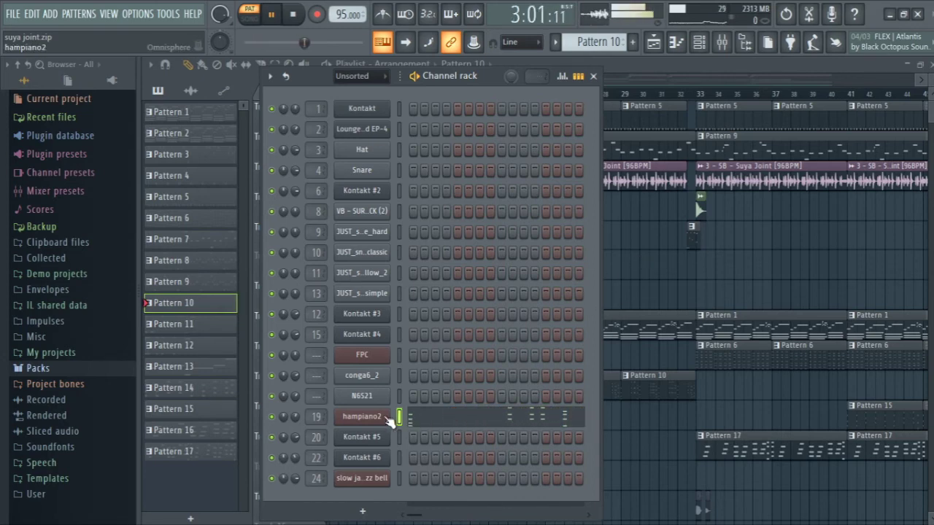
key(space)
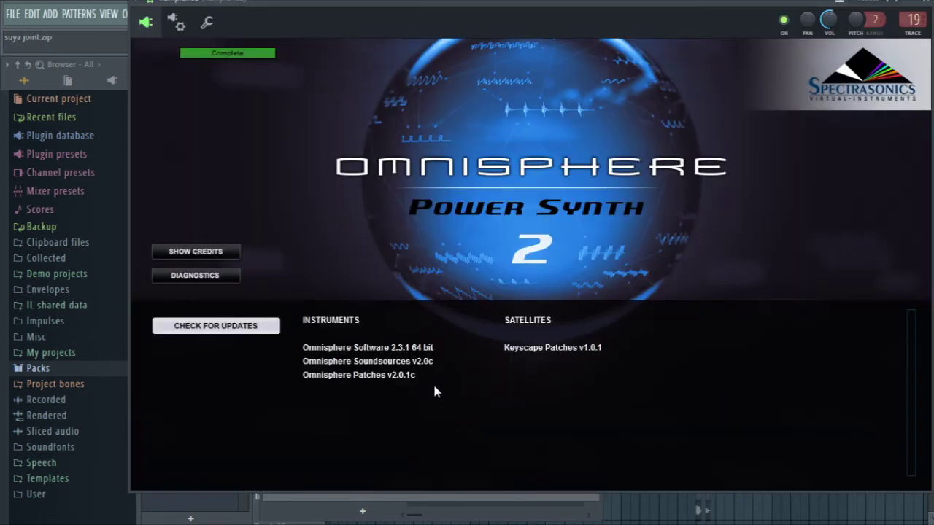
Step: Examine hampiano2's Omnisphere patch, Gossamer Keyboard, and close the instrument
click(435, 82)
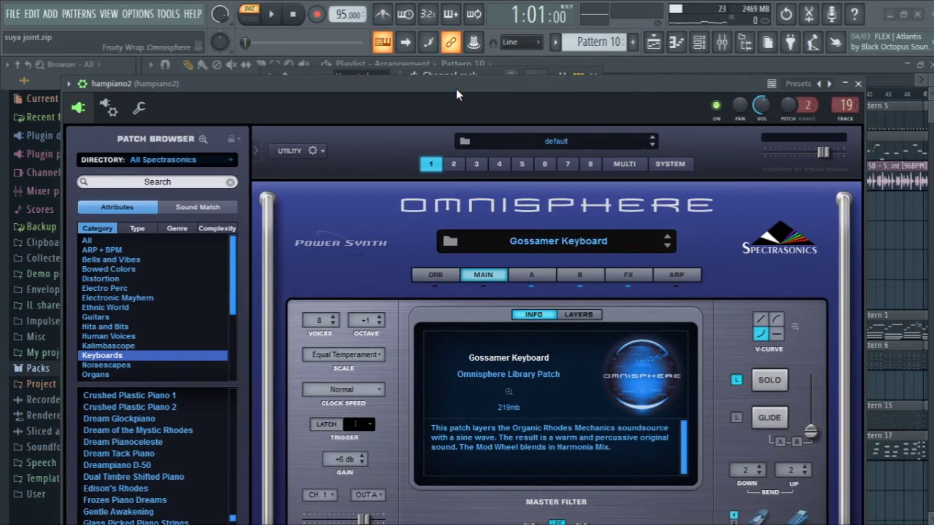
drag(456, 89, 448, 63)
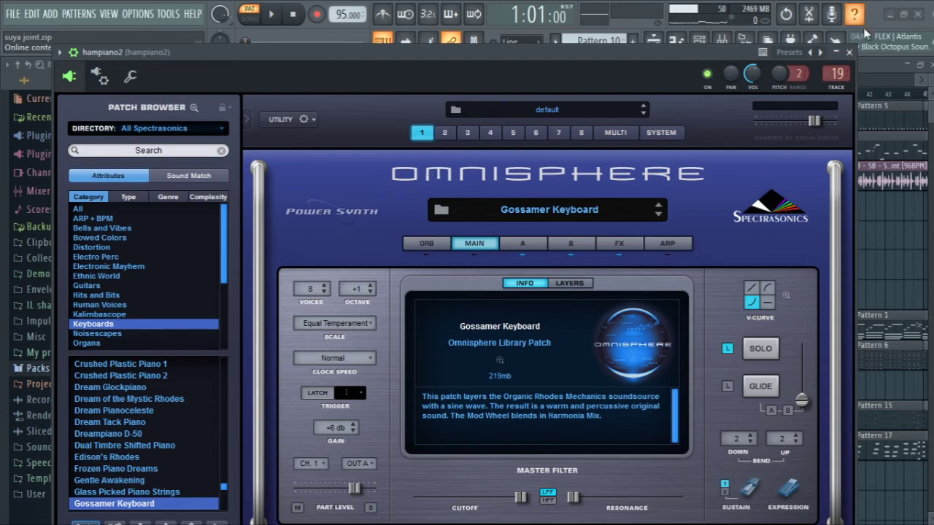
click(849, 53)
Step: Examine Pattern 10's hampiano2 notes in the piano roll from bar 1 while playing the pattern
click(516, 427)
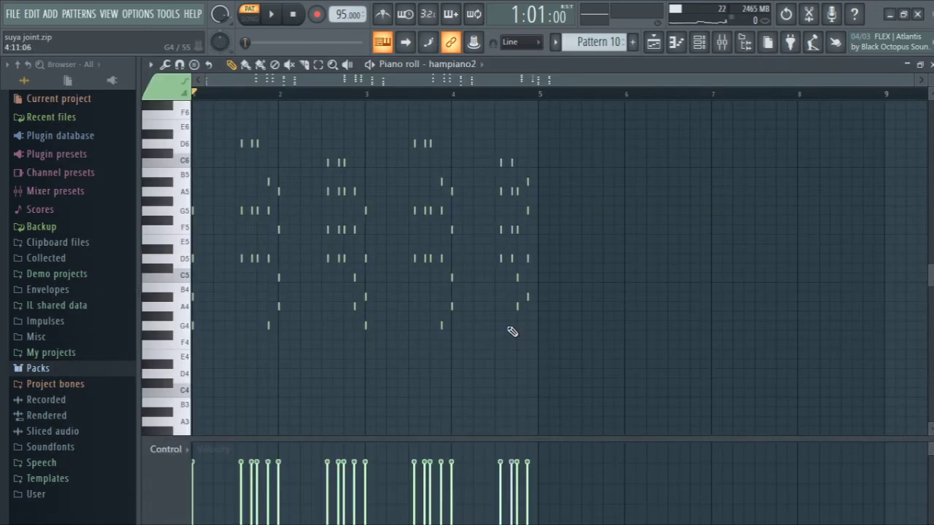
click(235, 91)
key(space)
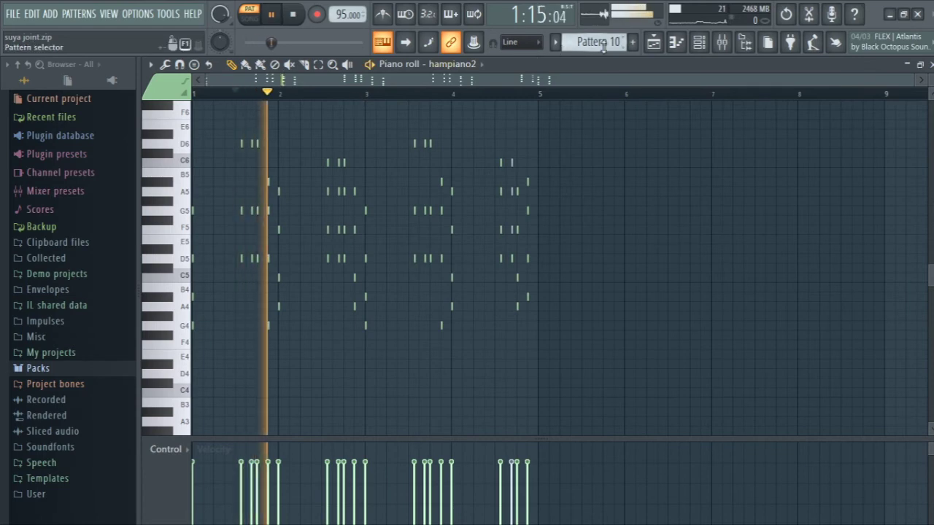
click(656, 48)
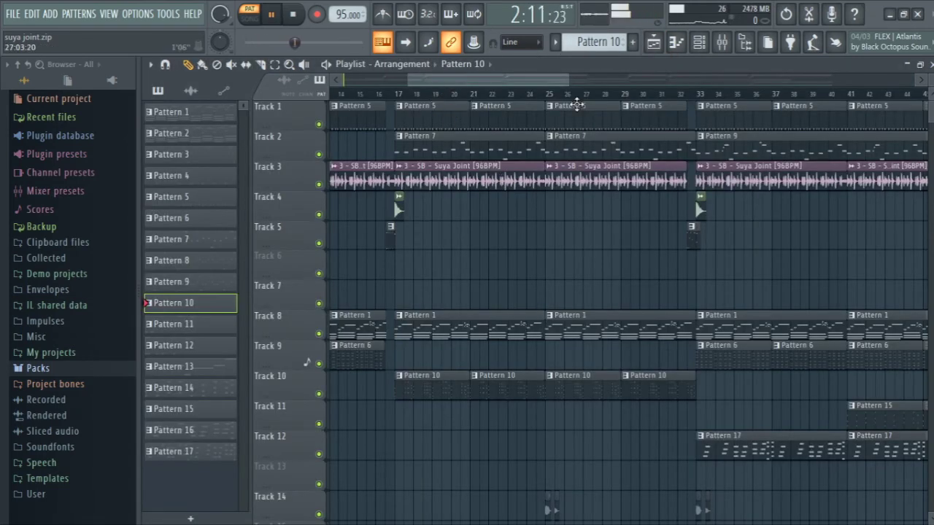
click(931, 65)
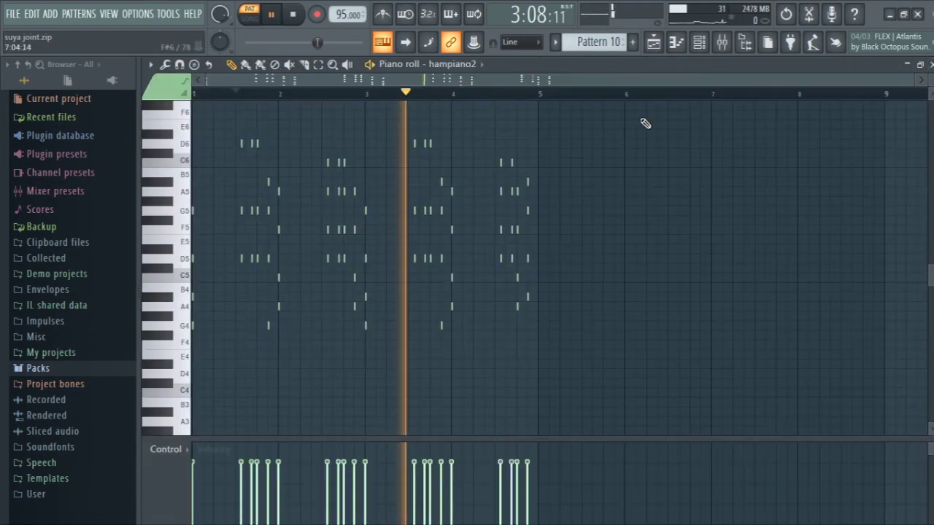
click(931, 65)
Step: Examine the effects on the hampiano2 mixer track with playback stopped, including the Fruity Parametric EQ 2 curve
click(726, 47)
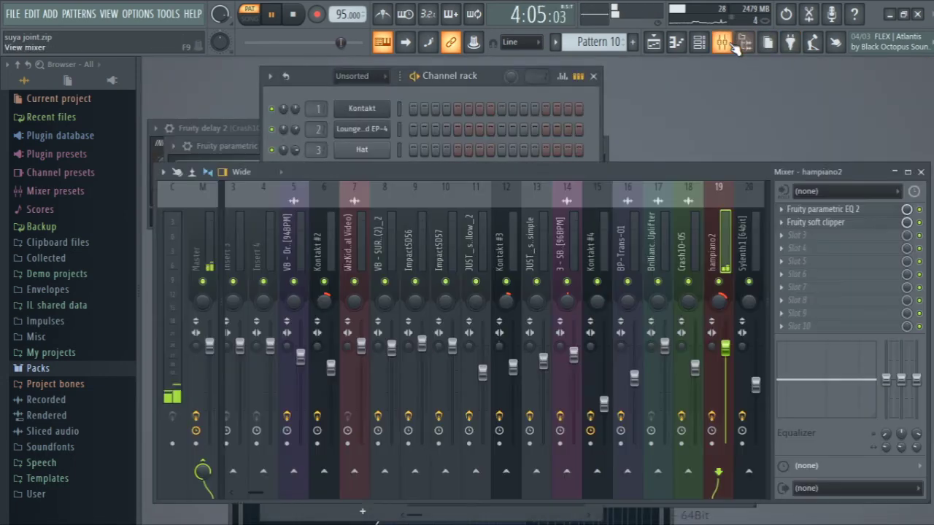
key(space)
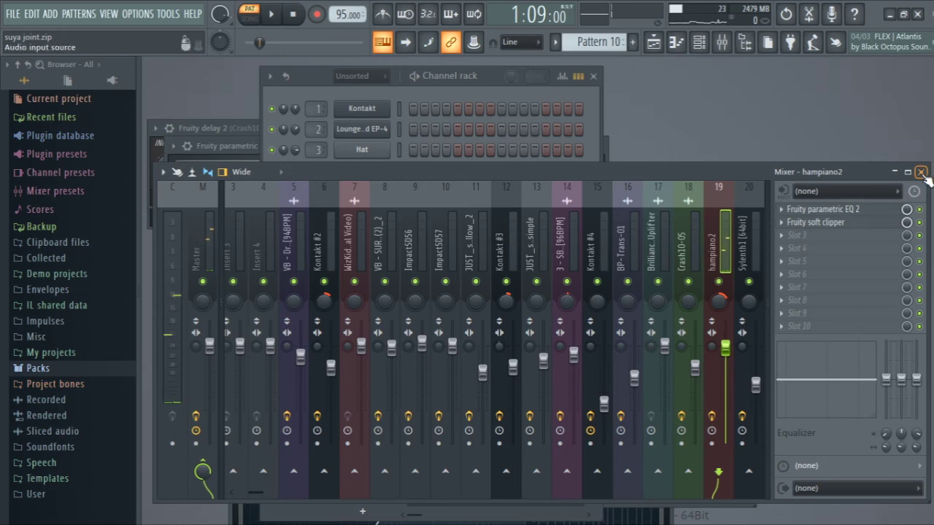
click(829, 211)
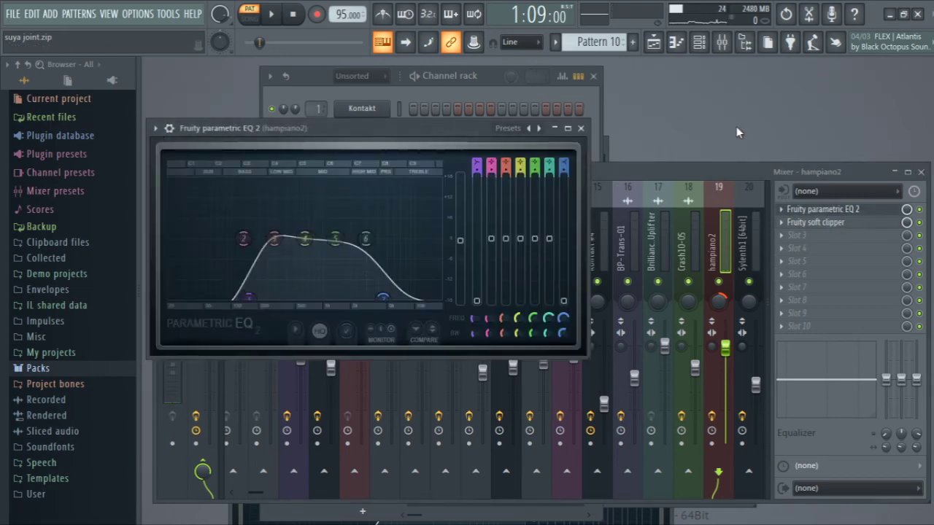
Step: Return to the playlist, review the whole arrangement and play the song from about bar 33
click(655, 43)
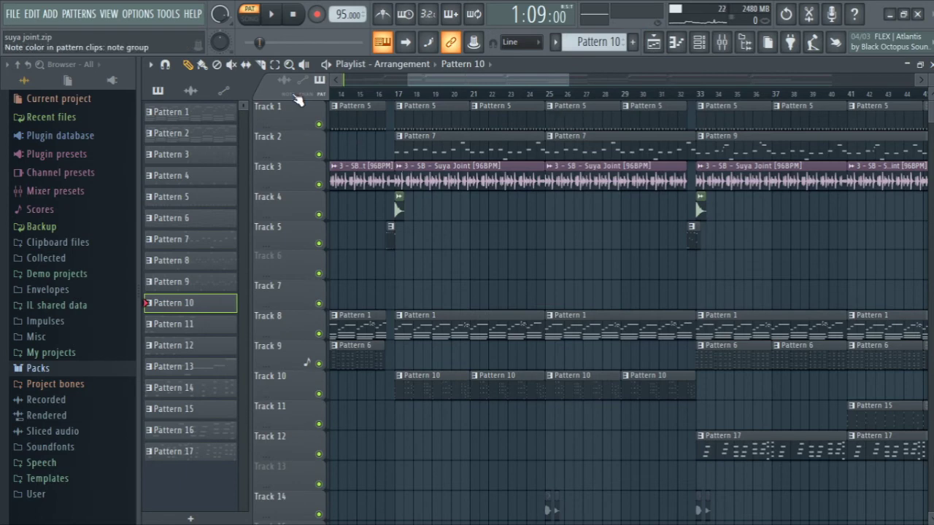
click(290, 67)
right_click(465, 300)
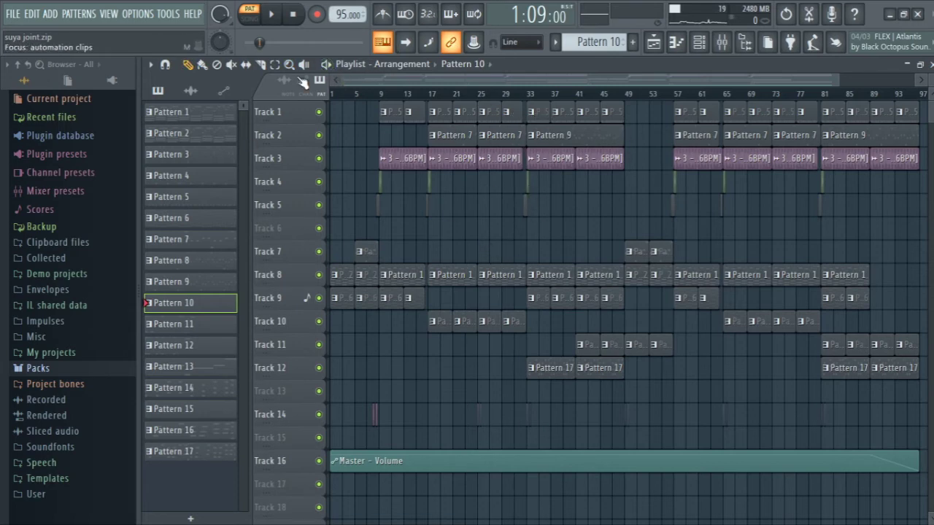
drag(488, 167, 734, 498)
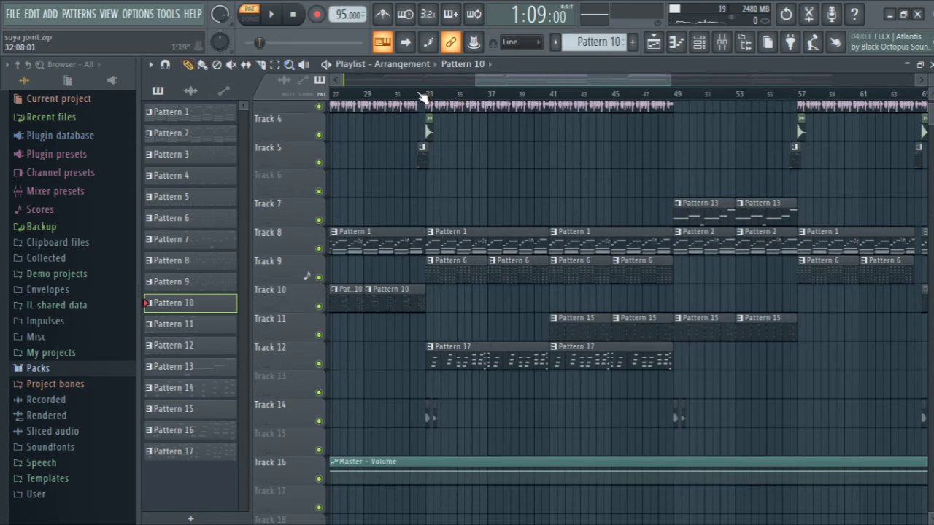
click(421, 98)
key(space)
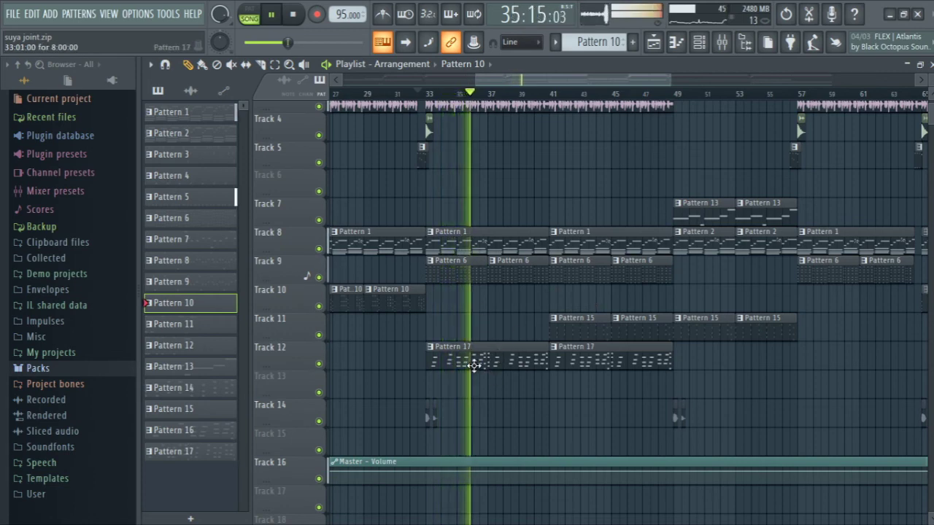
Step: View Pattern 17's slow jam jazz bell notes, stop playback and switch to pattern mode
click(473, 365)
double_click(474, 365)
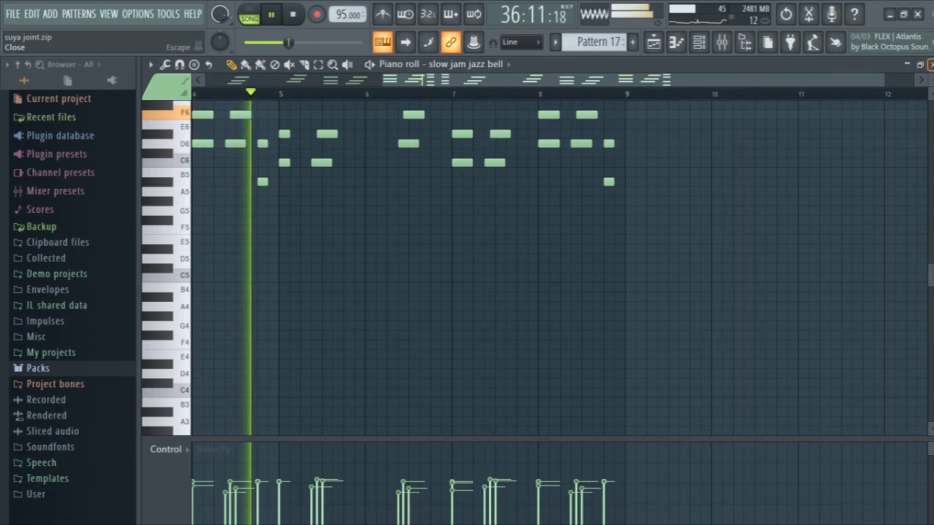
click(930, 64)
click(292, 14)
click(249, 14)
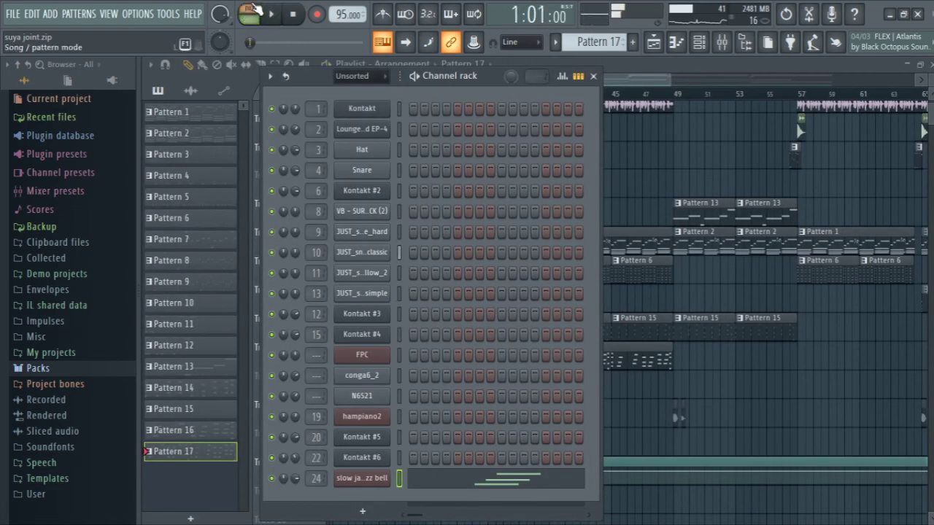
Step: Examine the slow jam jazz bell's Chromaphone French Vibe program and Pattern 17's notes while playing the pattern
click(348, 484)
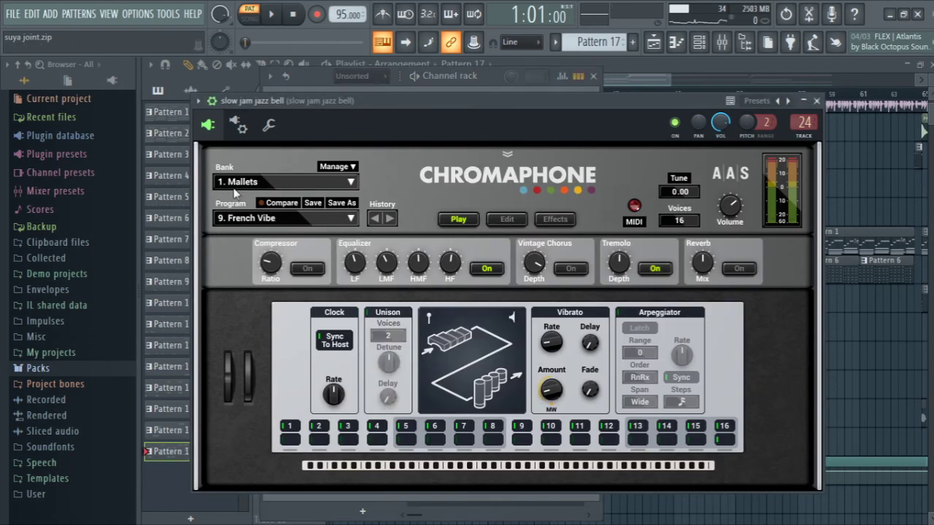
click(816, 101)
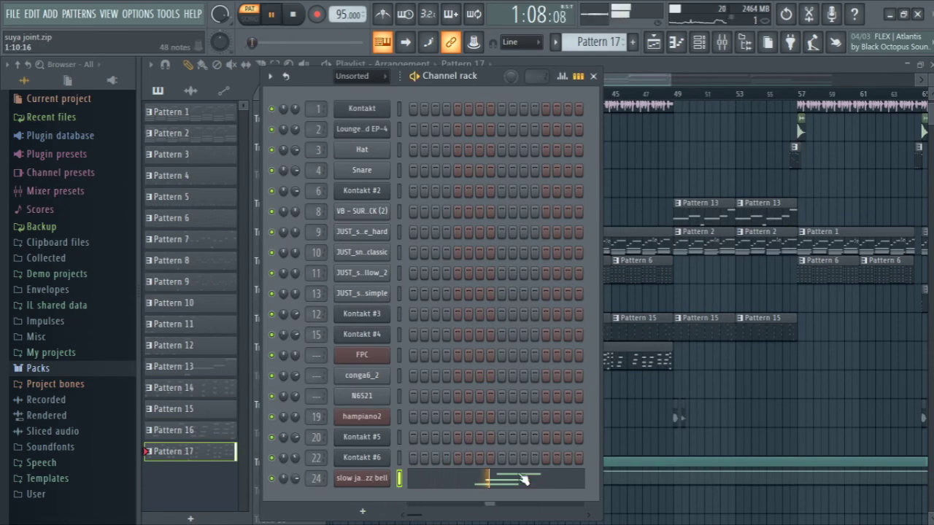
click(477, 479)
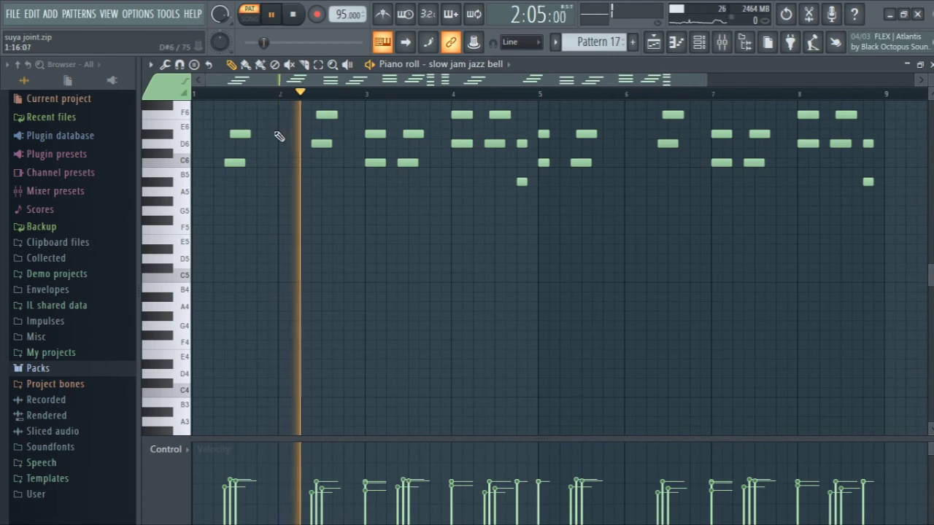
Step: Examine the note names in Pattern 17's slow jam jazz bell chords up close during playback, and stop the pattern
click(333, 65)
click(386, 141)
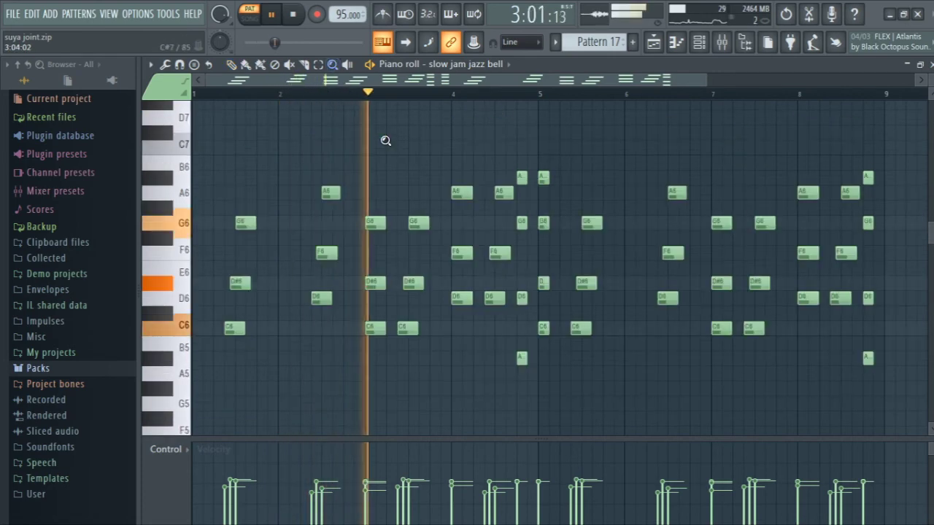
click(232, 67)
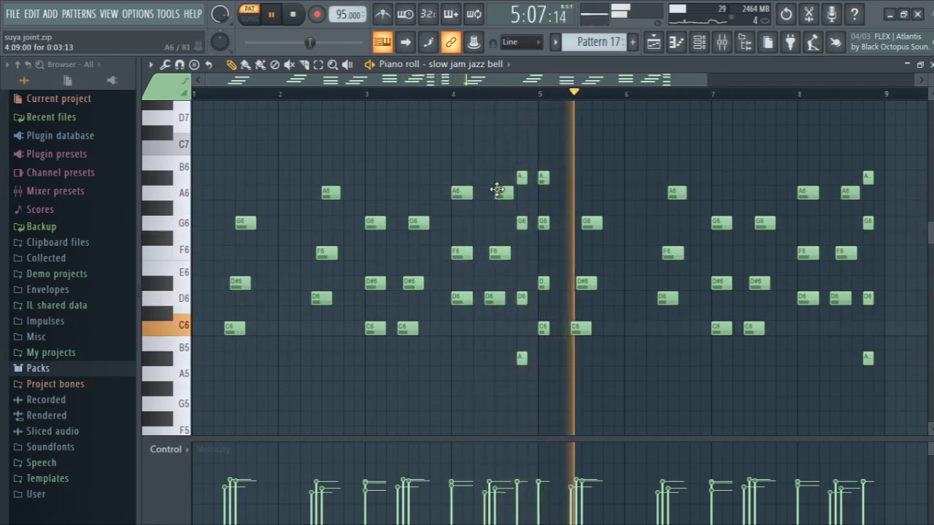
key(space)
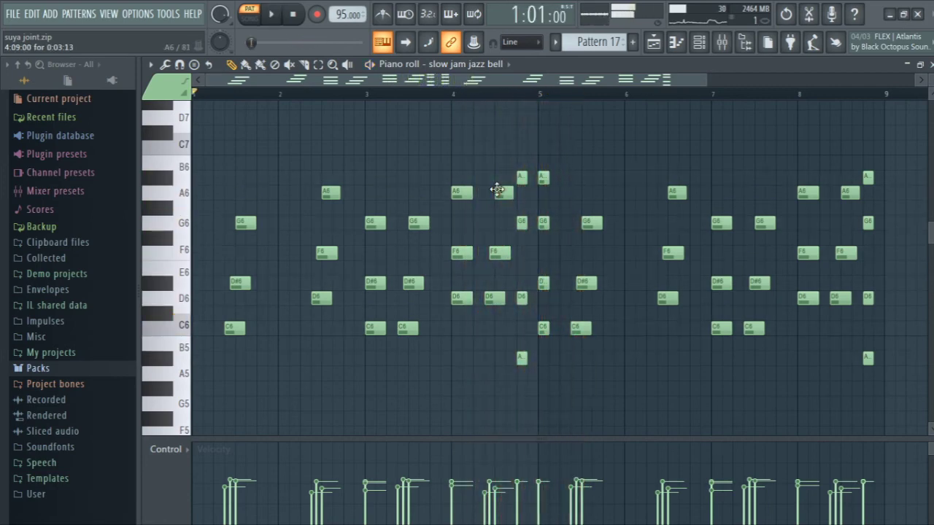
Step: Examine the slow jam jazz bell mixer track's Fruity Parametric EQ 2, Soft Clipper, Flangus and Reeverb 2, playing the pattern meanwhile
click(723, 43)
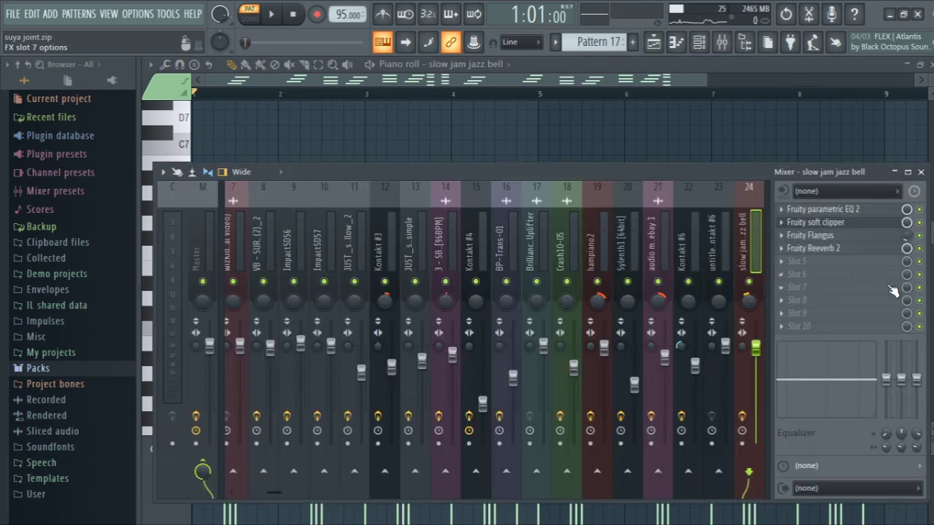
click(847, 214)
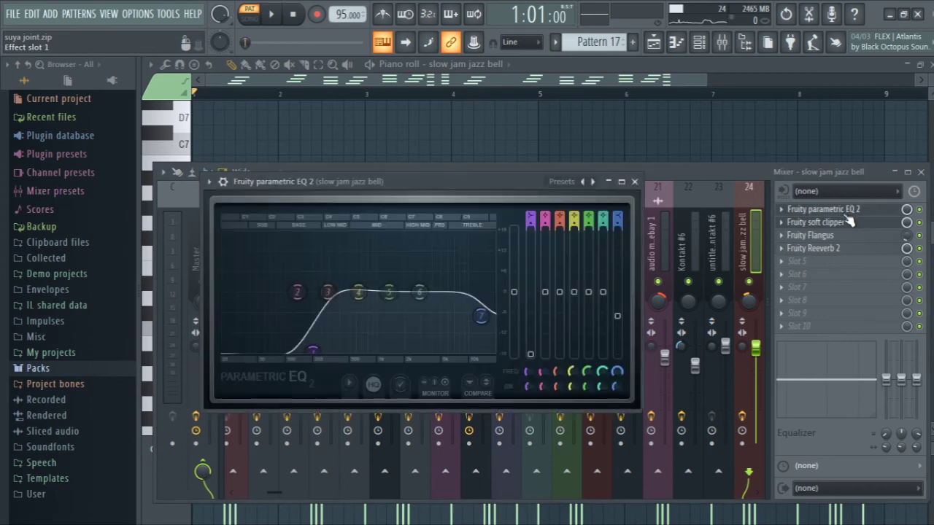
click(822, 230)
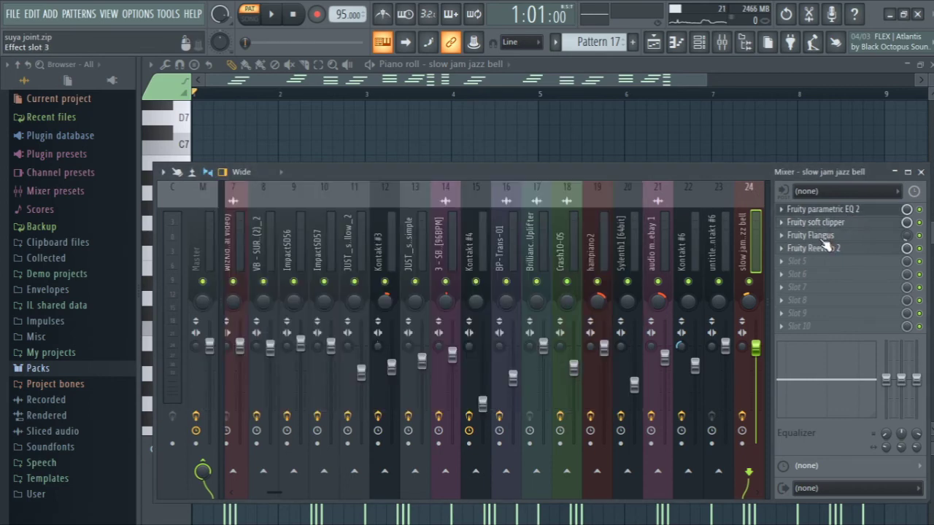
click(816, 223)
key(space)
click(812, 236)
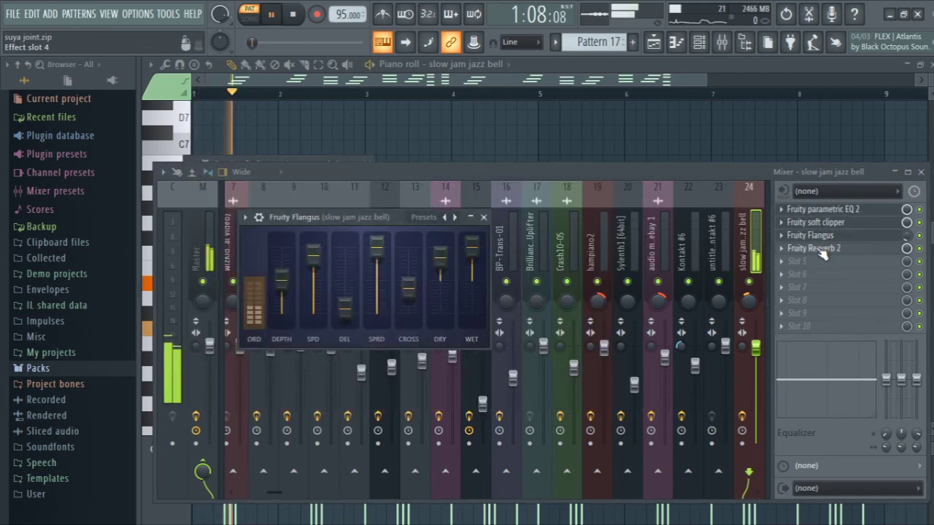
click(822, 252)
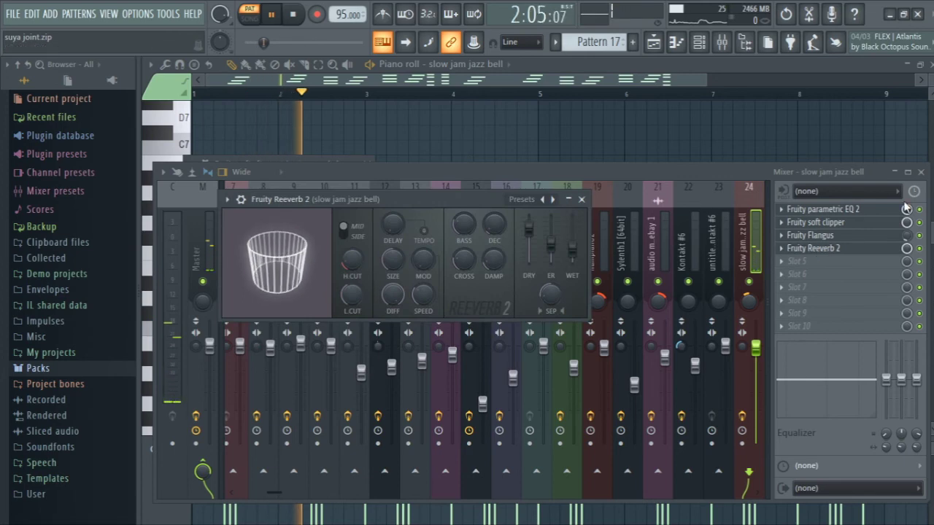
Step: Close the mixer and piano roll, return to the playlist and play the arrangement in song mode from bar 41
click(921, 172)
click(930, 64)
click(930, 65)
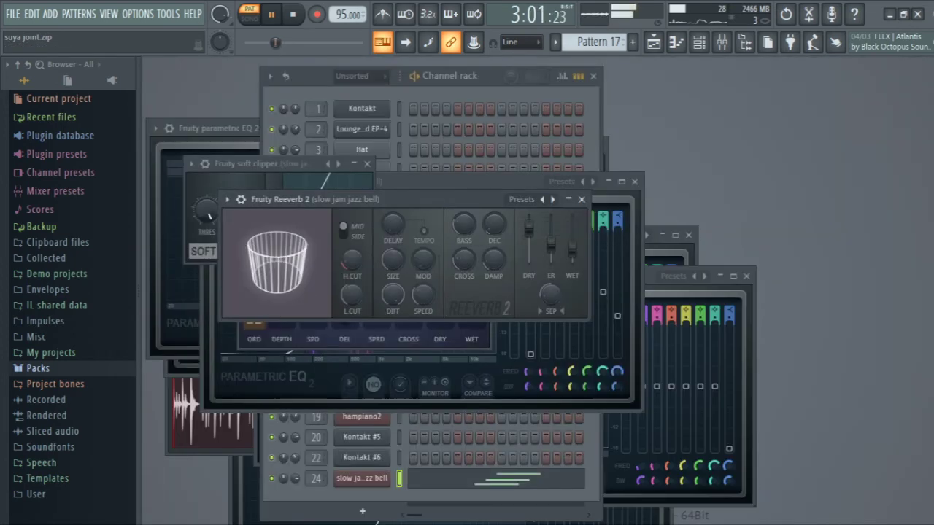
click(488, 89)
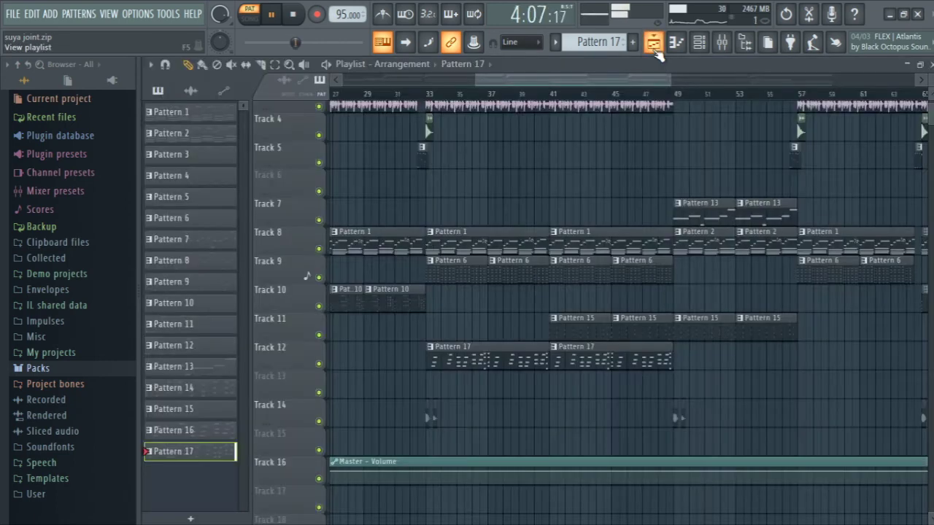
click(653, 42)
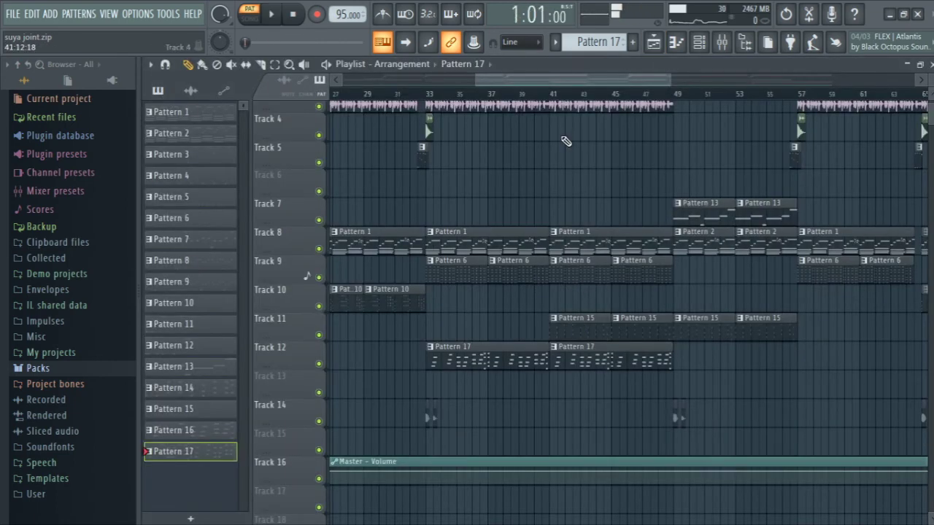
click(549, 94)
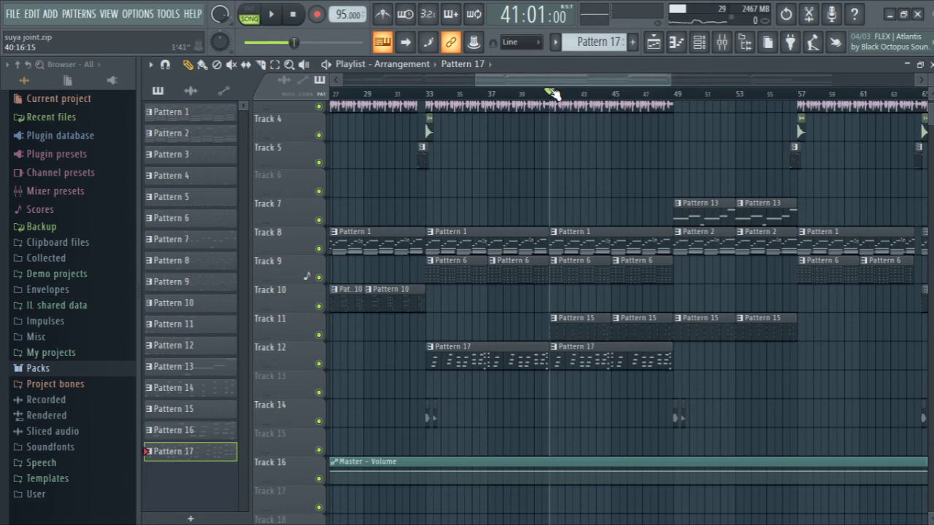
key(space)
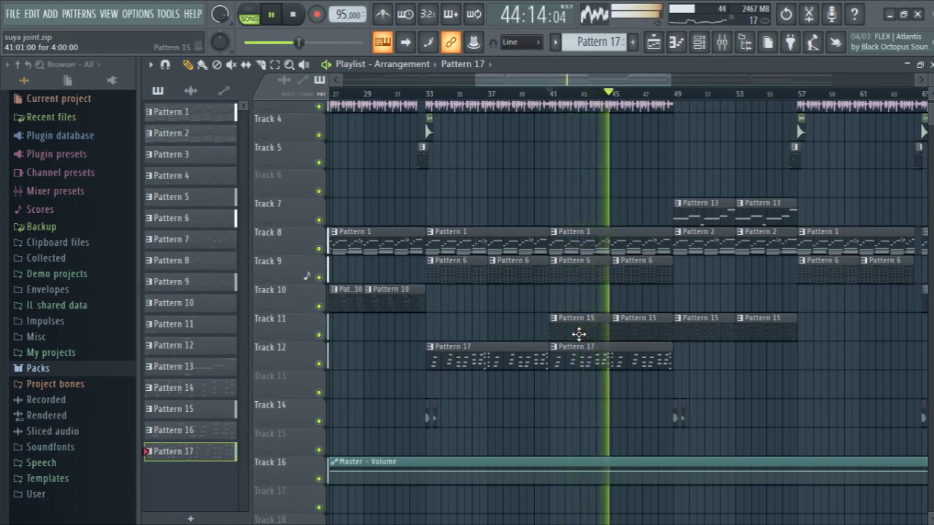
Step: Stop playback, open Pattern 15 from Track 11 and view the Kontakt #6 Viola Ensemble with its staccato articulation
key(space)
double_click(578, 333)
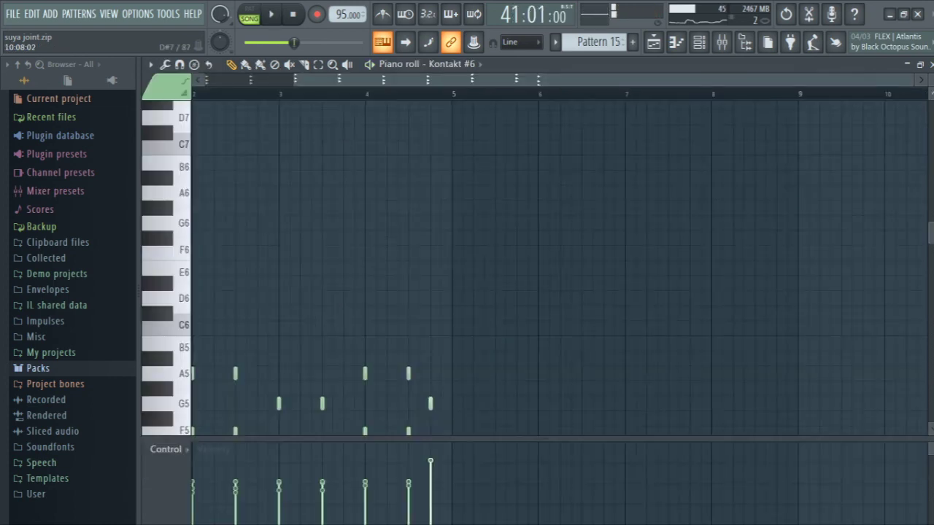
click(930, 65)
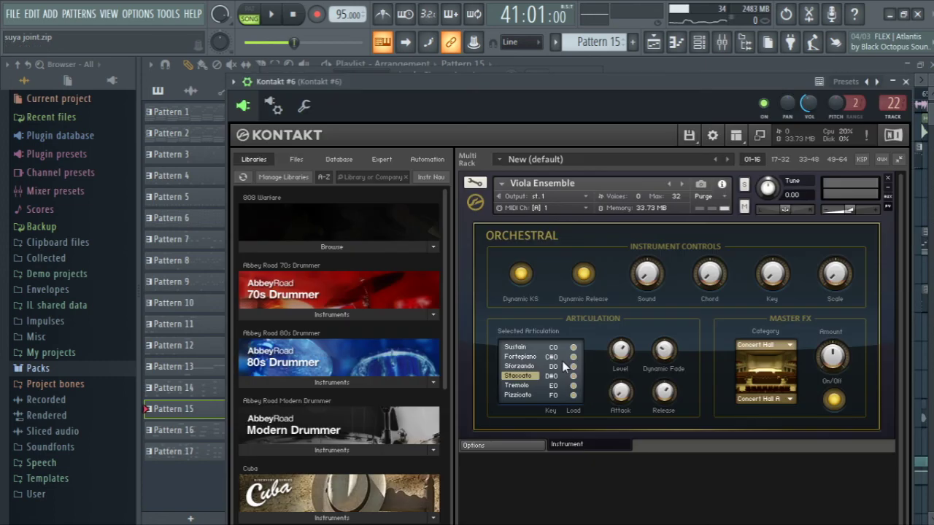
click(905, 81)
Step: Open the Kontakt #6 piano roll for Pattern 15 and examine its staccato chord notes up close
right_click(373, 458)
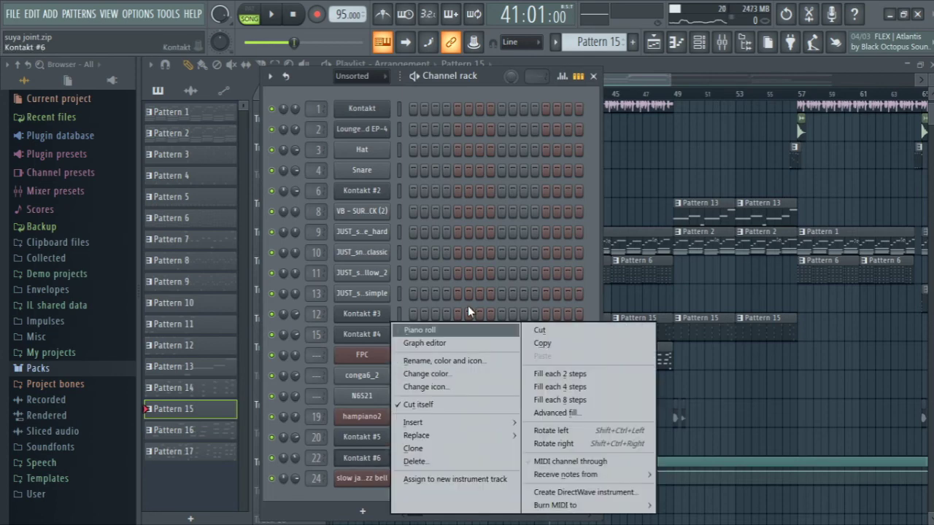
click(428, 328)
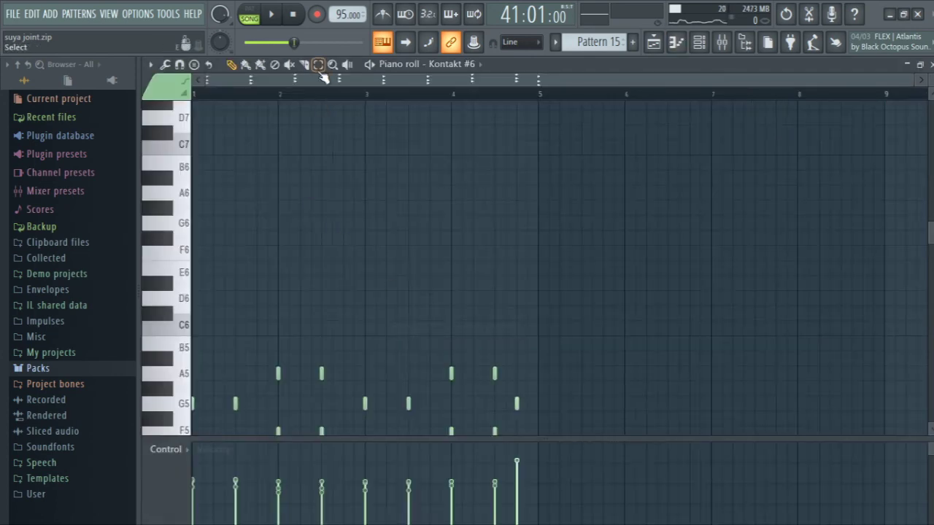
click(333, 67)
click(413, 237)
click(498, 290)
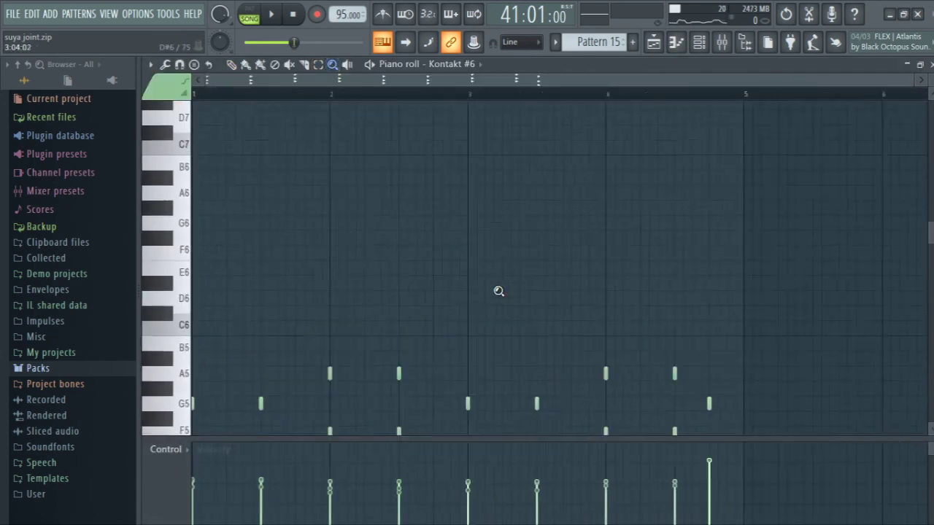
click(498, 291)
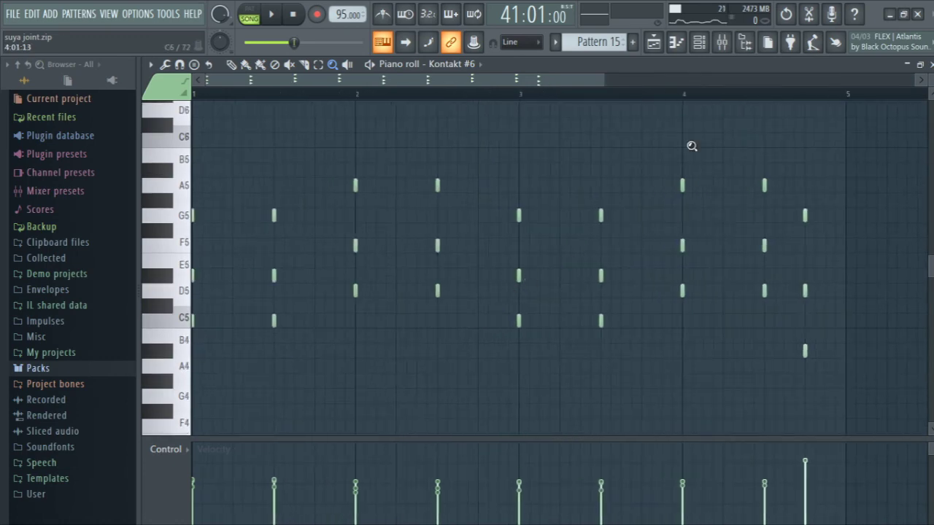
Step: Return to the playlist, view the whole arrangement, play the song from bar 49 through the following sections and stop playback
click(654, 41)
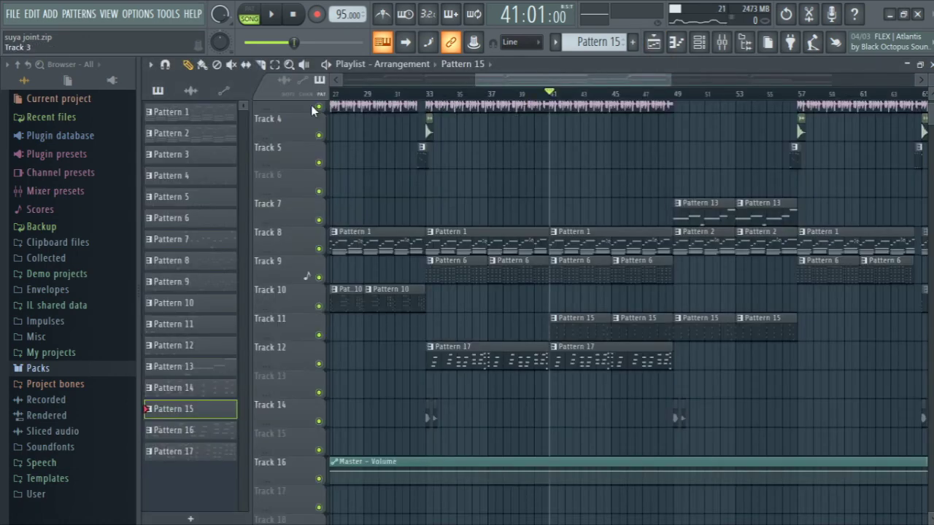
click(293, 68)
click(417, 270)
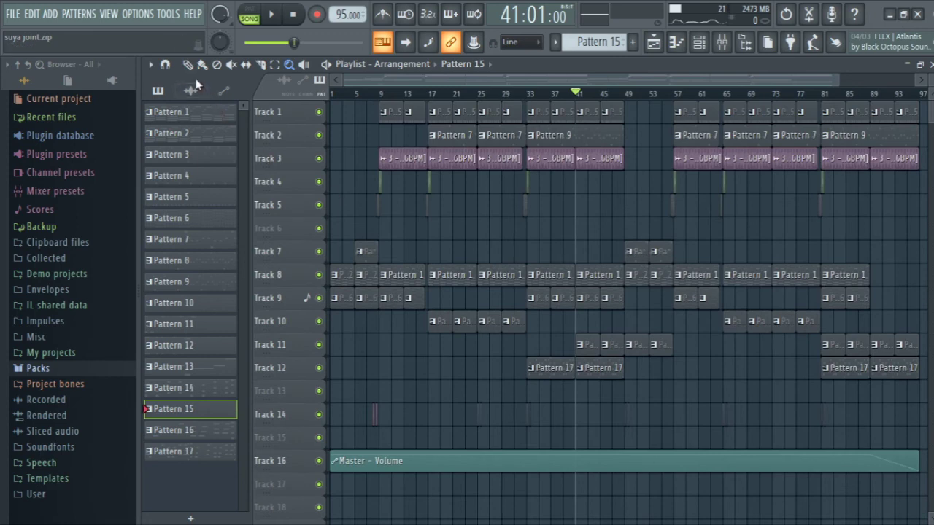
click(625, 100)
key(space)
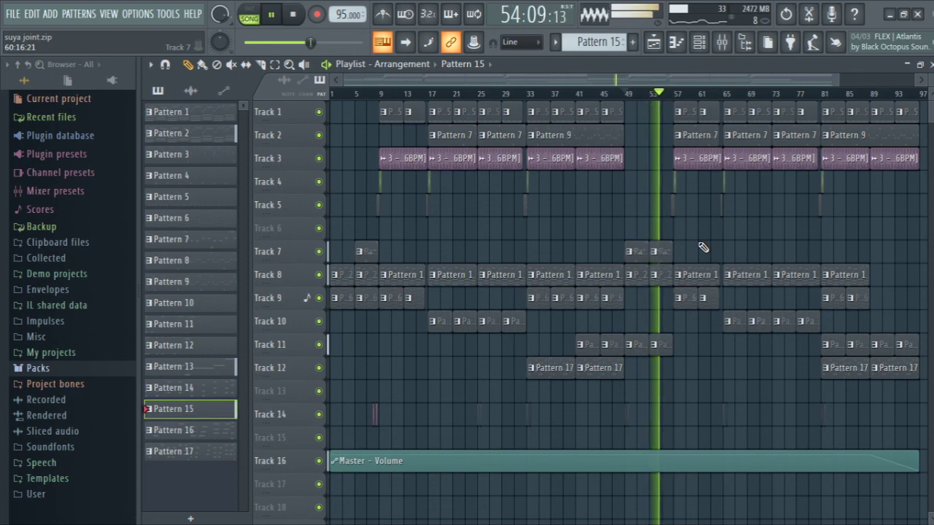
click(719, 415)
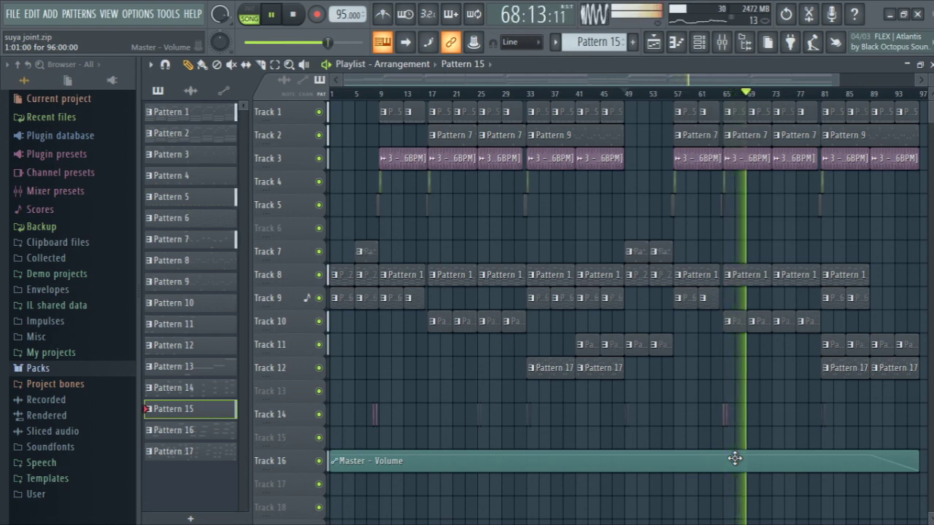
key(space)
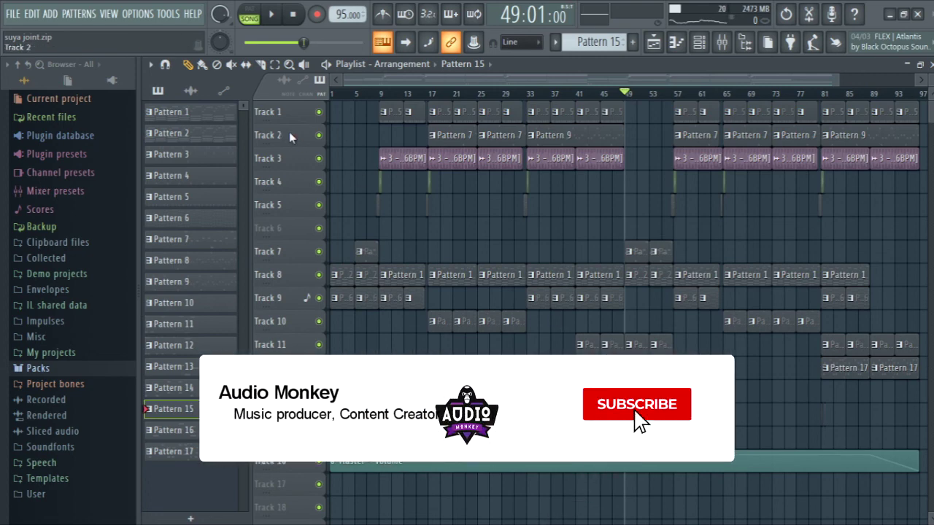
Step: Examine the overall layout of the playlist's pattern and audio clips with playback stopped
click(291, 65)
drag(523, 170, 704, 347)
right_click(705, 347)
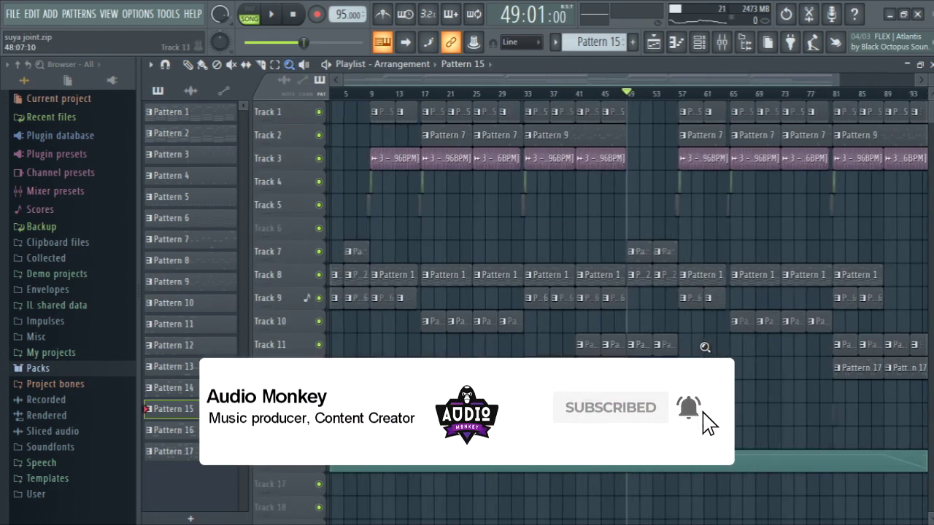